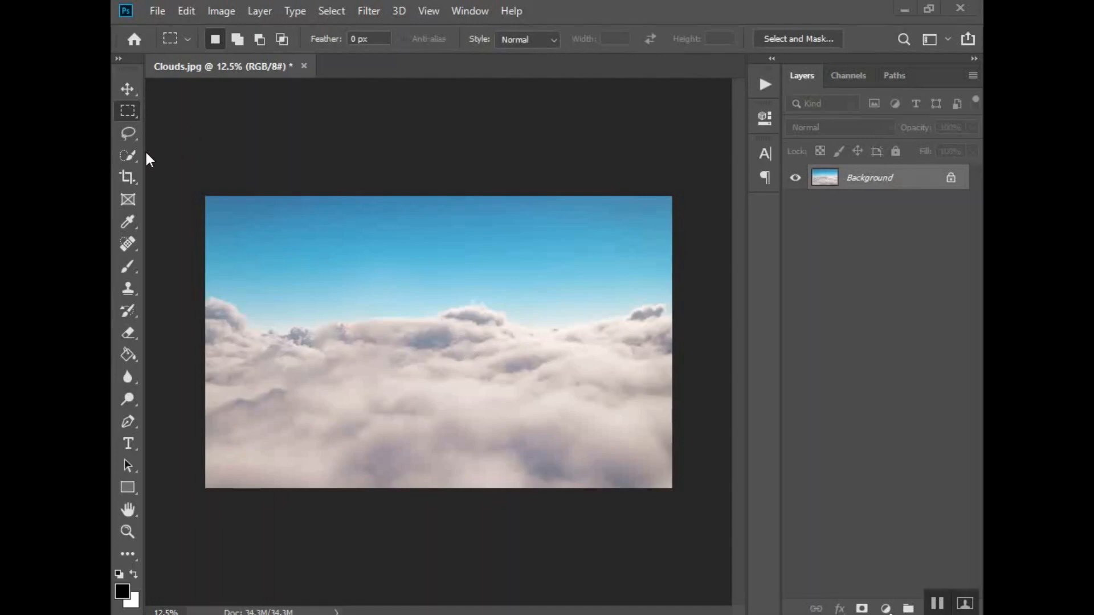
Step: Expand the clouds image's canvas upward and to both sides with a 15:11 content-aware crop
{"action": "left_click", "coordinate": [128, 176]}
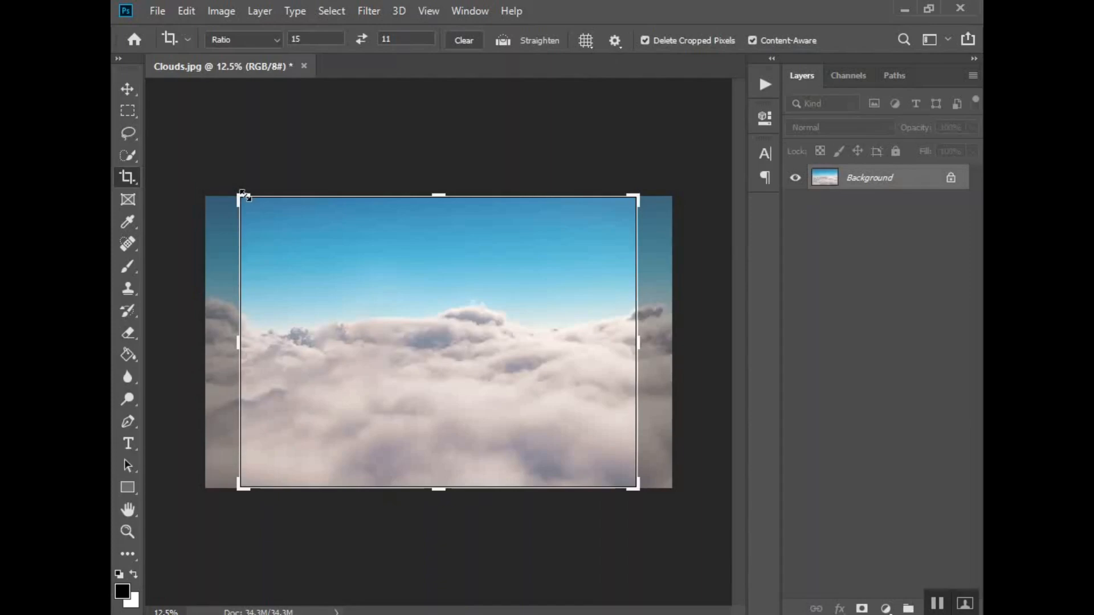
{"action": "left_click_drag", "start_coordinate": [244, 195], "coordinate": [222, 183]}
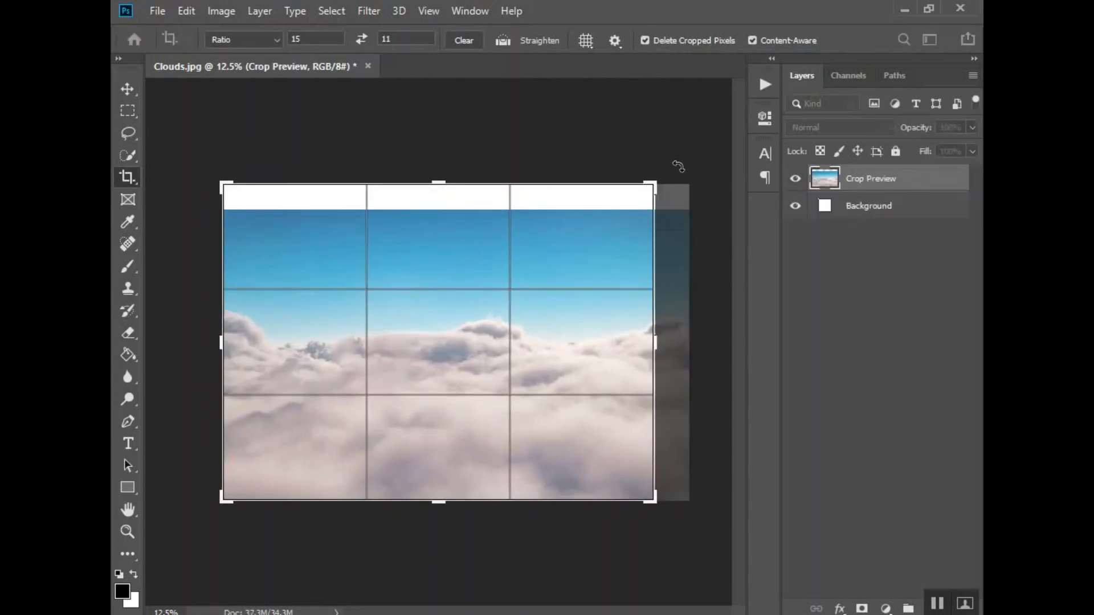
{"action": "left_click_drag", "start_coordinate": [657, 183], "coordinate": [675, 176]}
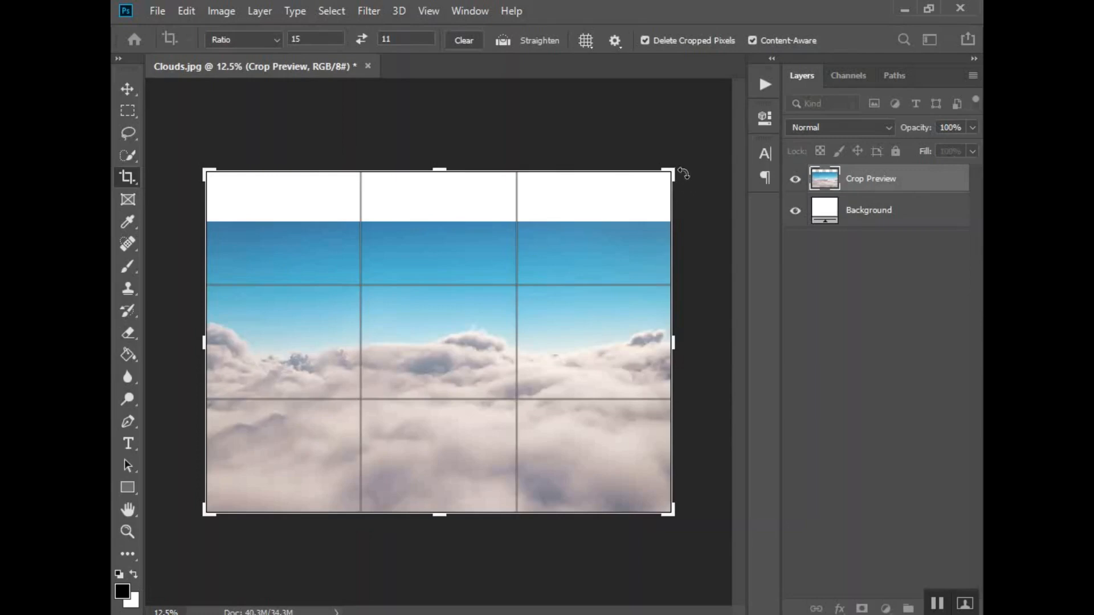
{"action": "left_click_drag", "start_coordinate": [670, 172], "coordinate": [691, 156]}
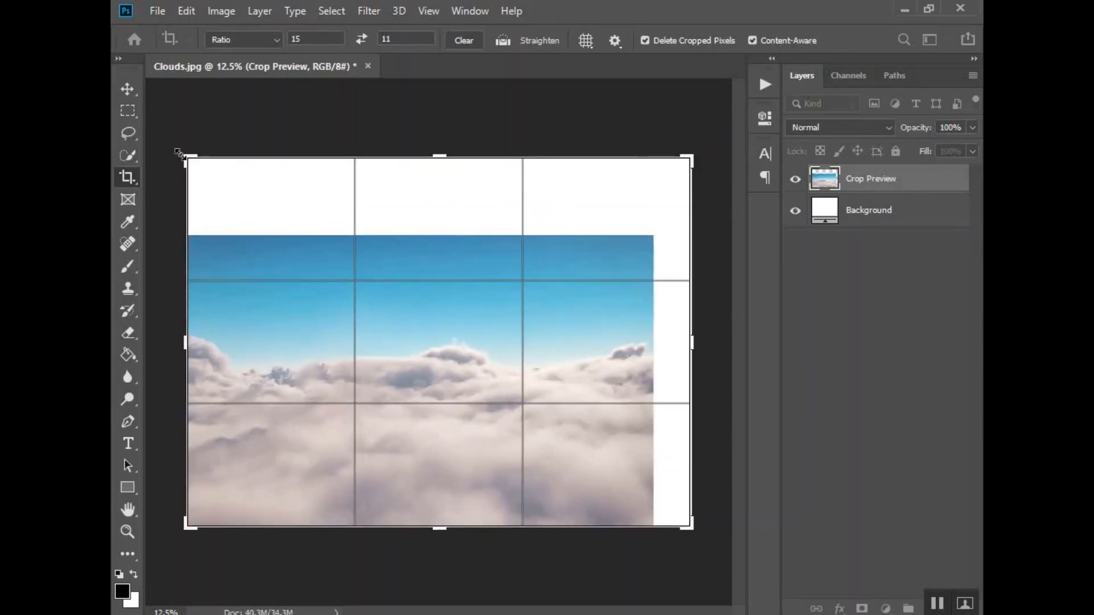
{"action": "left_click_drag", "start_coordinate": [186, 155], "coordinate": [166, 142]}
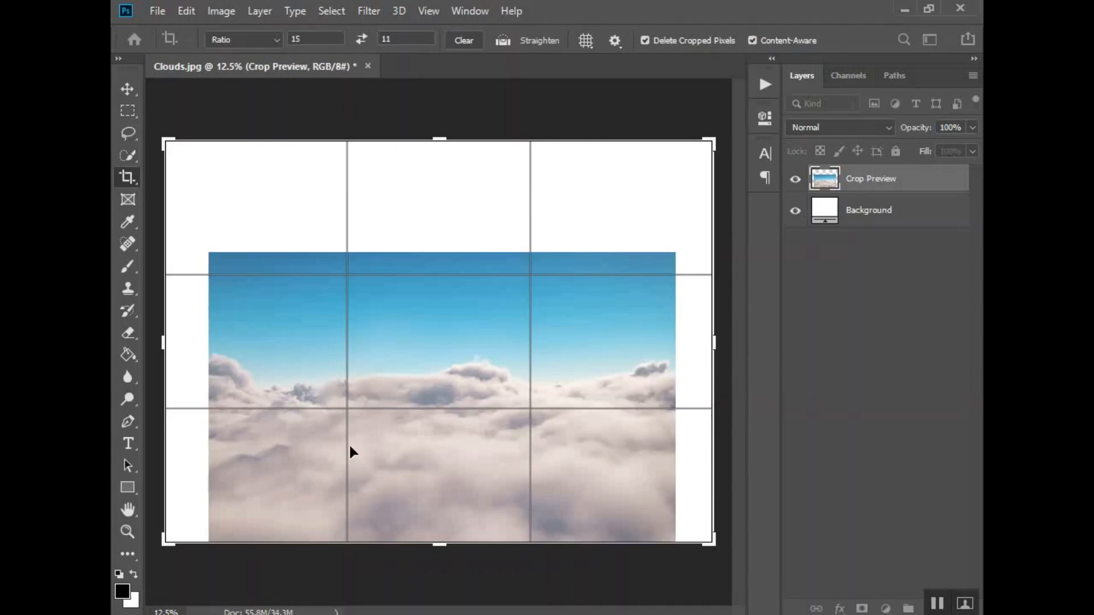
{"action": "key", "text": "Return"}
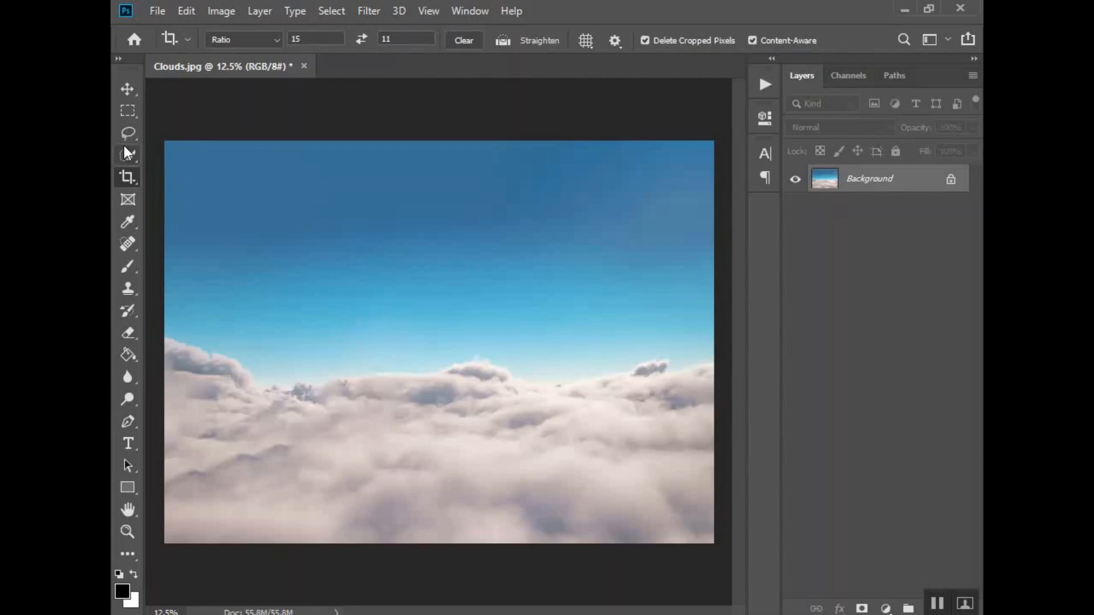
{"action": "left_click", "coordinate": [128, 111]}
{"action": "left_click_drag", "start_coordinate": [326, 311], "coordinate": [573, 483]}
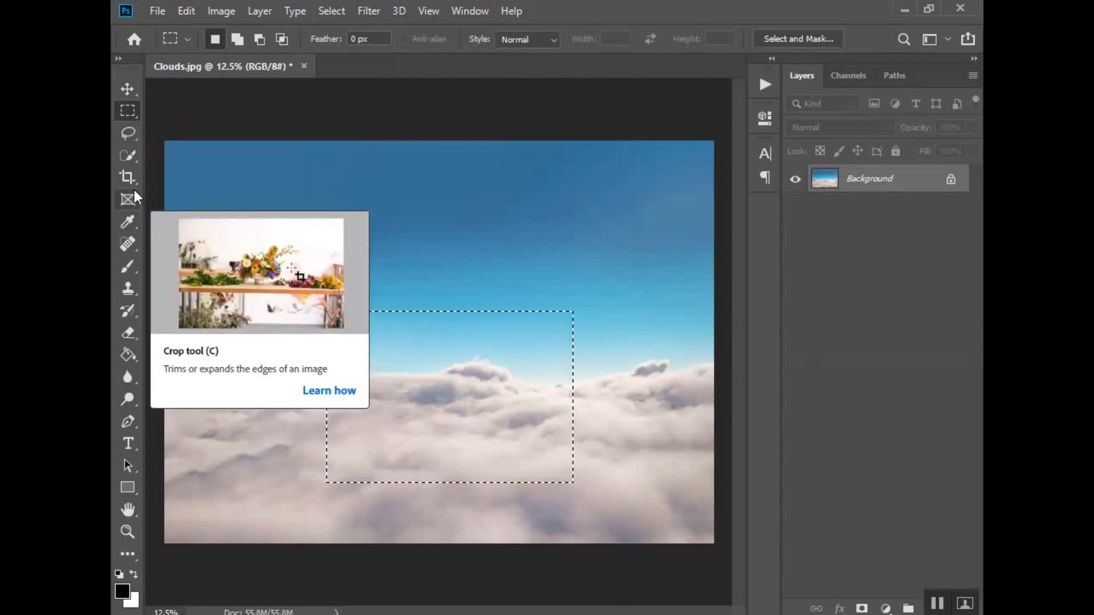
{"action": "right_click", "coordinate": [427, 364]}
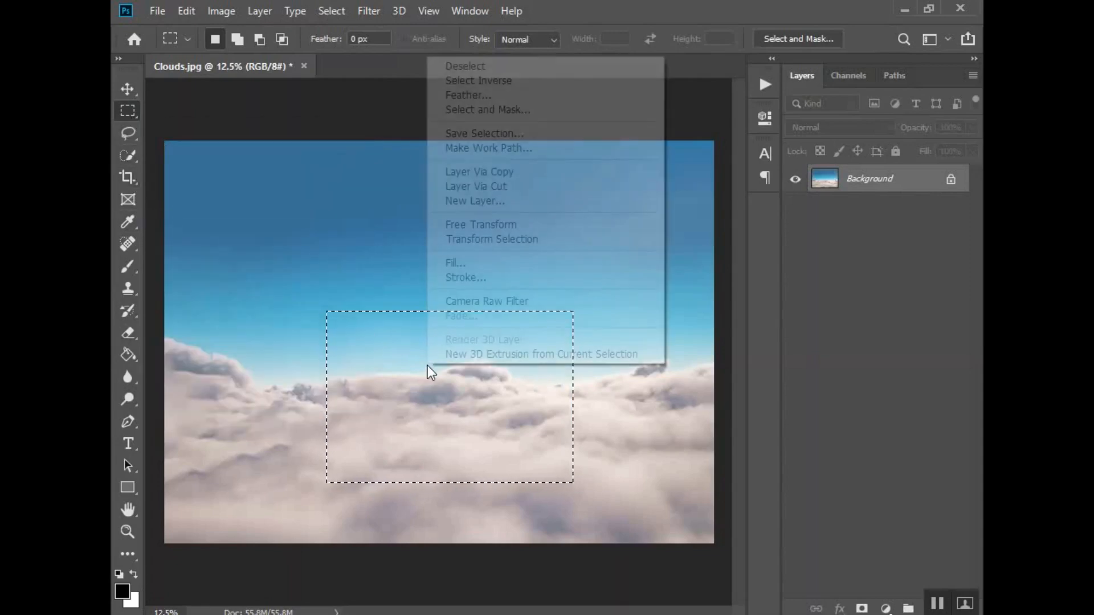
{"action": "left_click", "coordinate": [481, 64]}
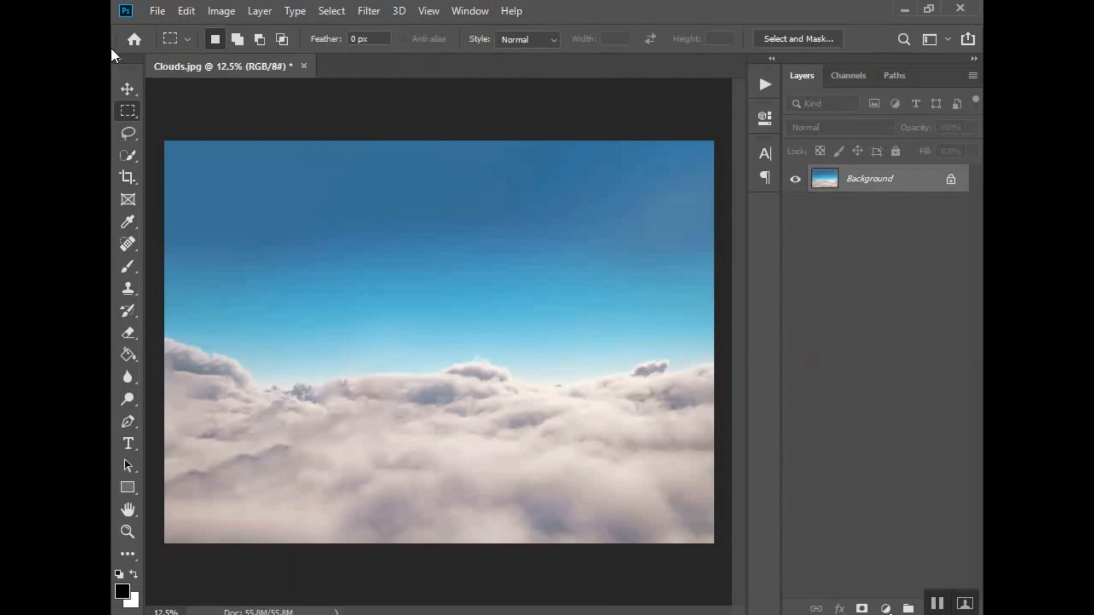
Step: Place the castle image dreamstime_xxl_115291626 as an embedded layer in the clouds document
{"action": "left_click", "coordinate": [158, 11]}
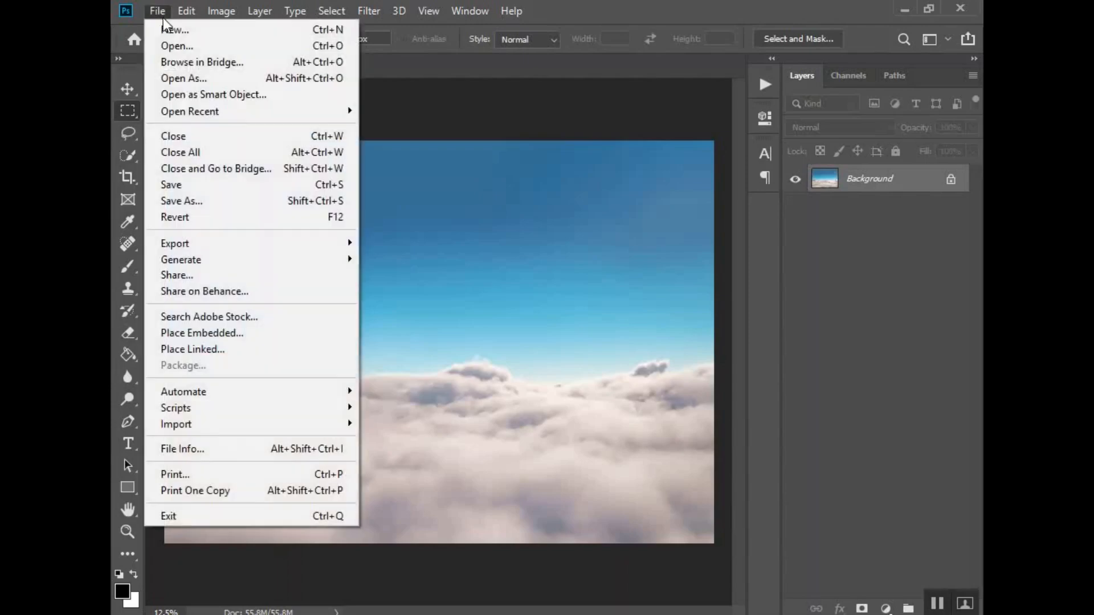
{"action": "left_click", "coordinate": [220, 332]}
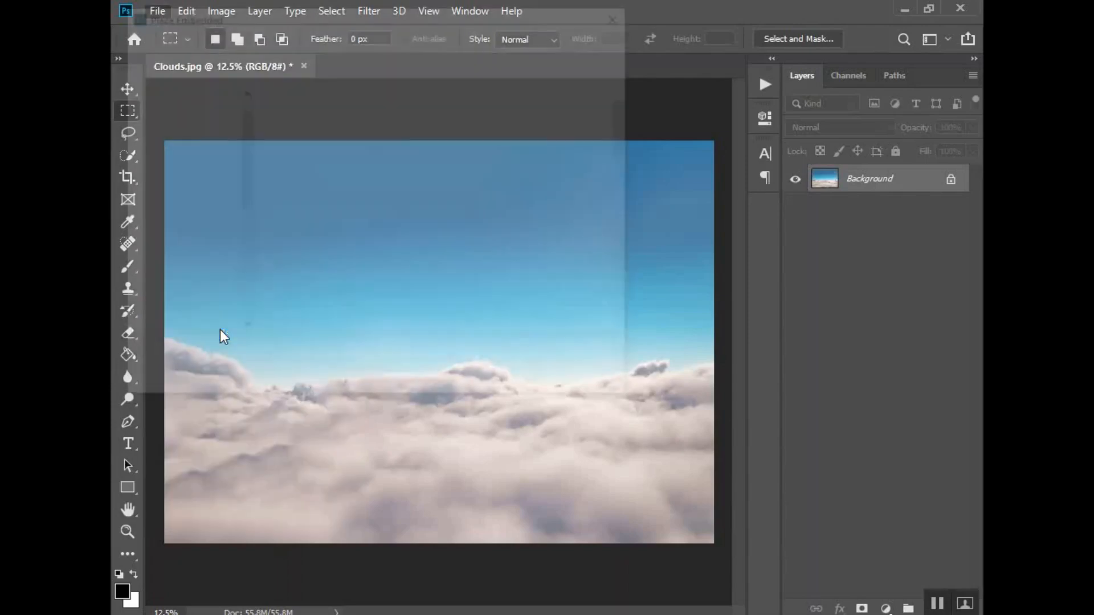
{"action": "scroll", "coordinate": [415, 264], "scroll_direction": "down", "scroll_amount": 6}
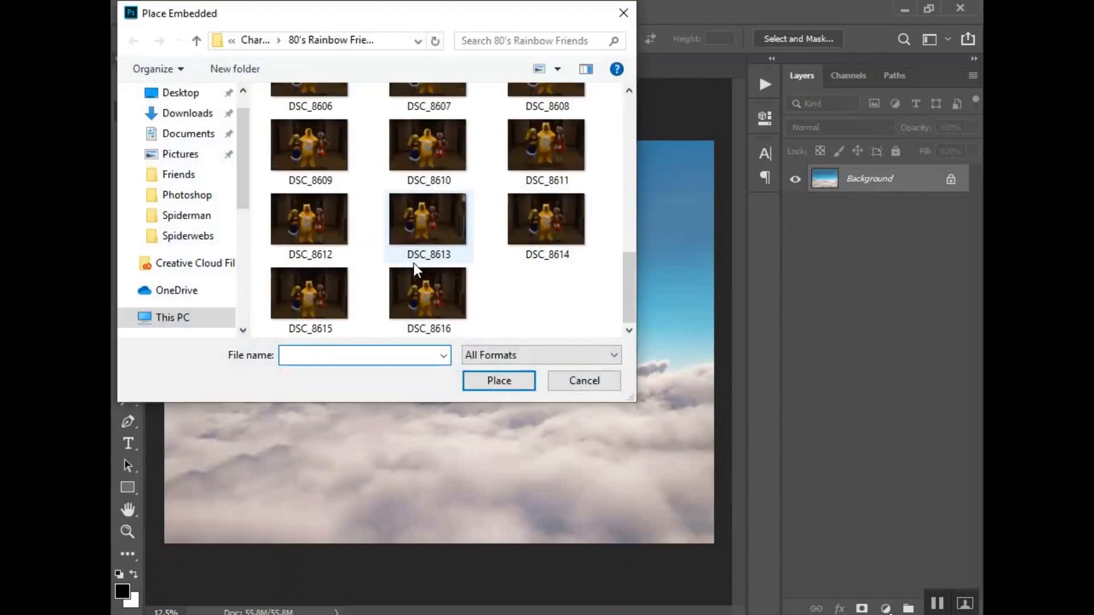
{"action": "scroll", "coordinate": [413, 263], "scroll_direction": "up", "scroll_amount": 6}
{"action": "scroll", "coordinate": [422, 254], "scroll_direction": "down", "scroll_amount": 6}
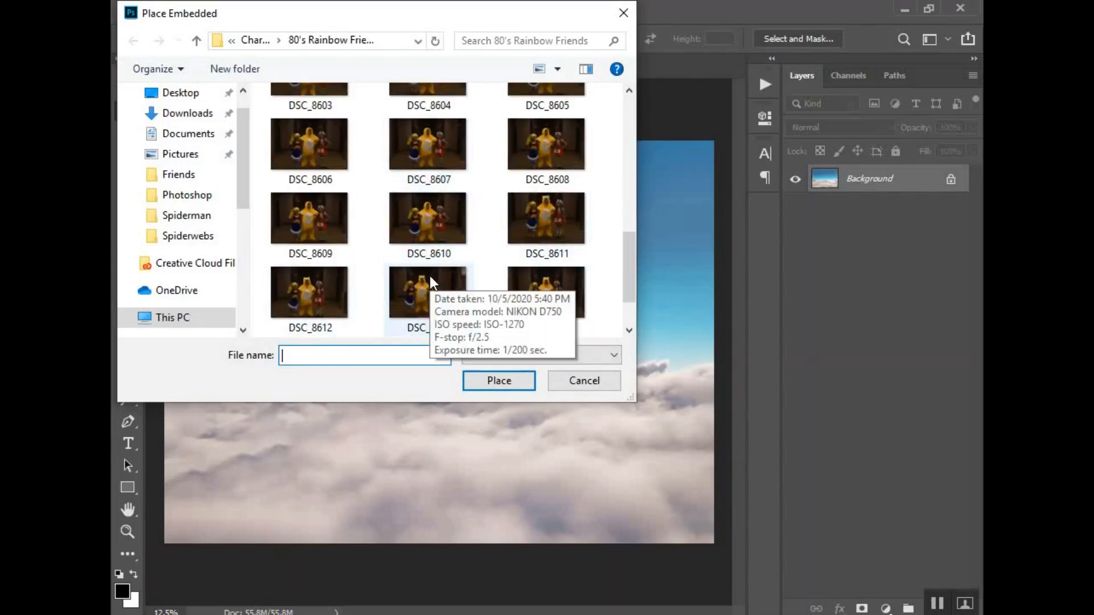
{"action": "scroll", "coordinate": [429, 276], "scroll_direction": "up", "scroll_amount": 6}
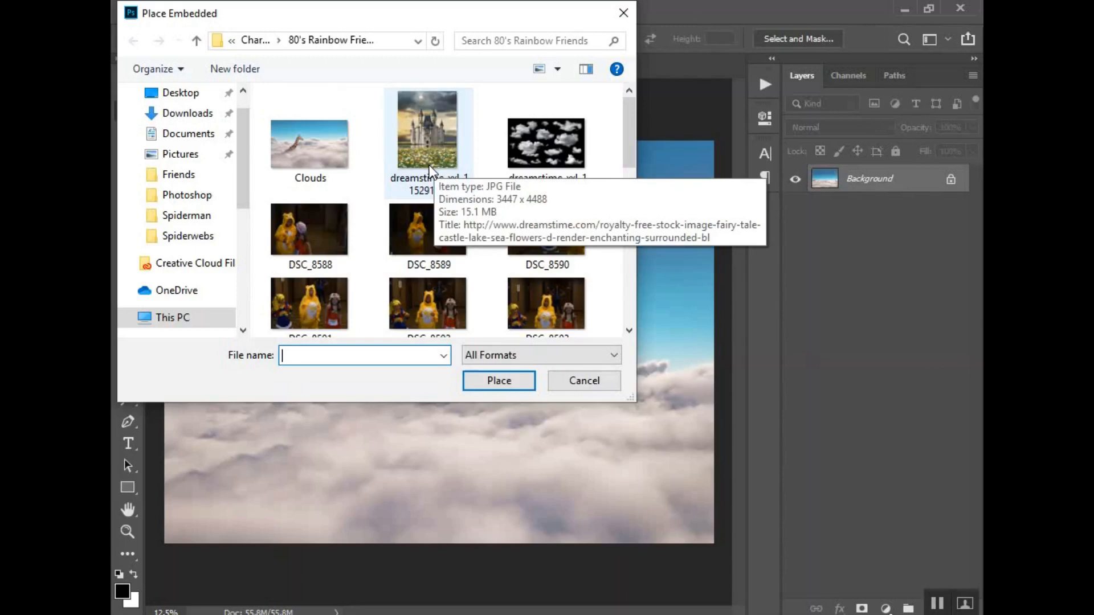
{"action": "left_click", "coordinate": [435, 129]}
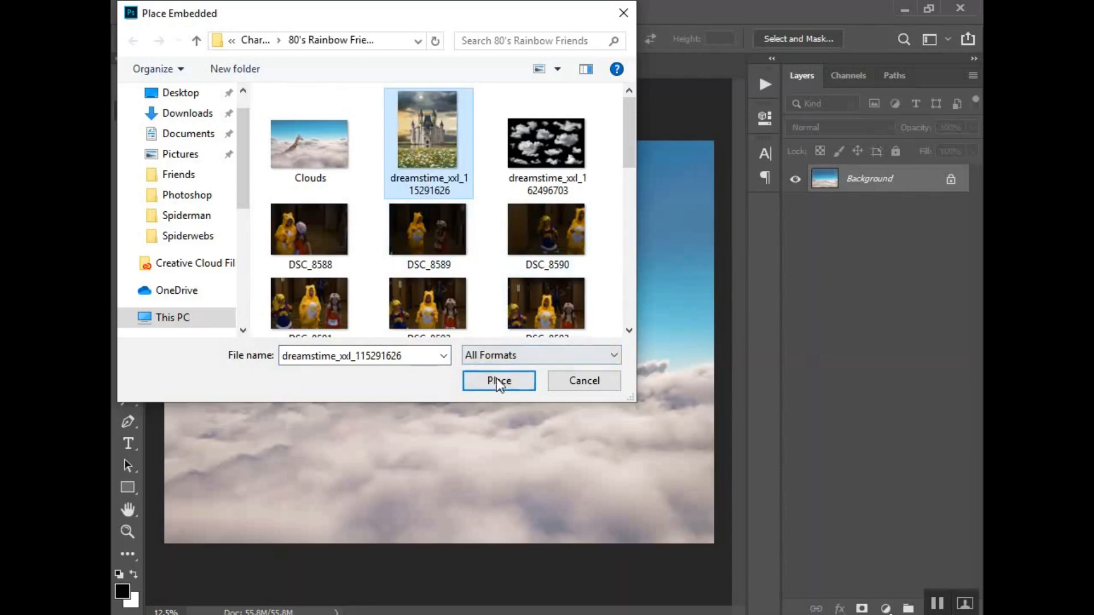
{"action": "left_click", "coordinate": [511, 381]}
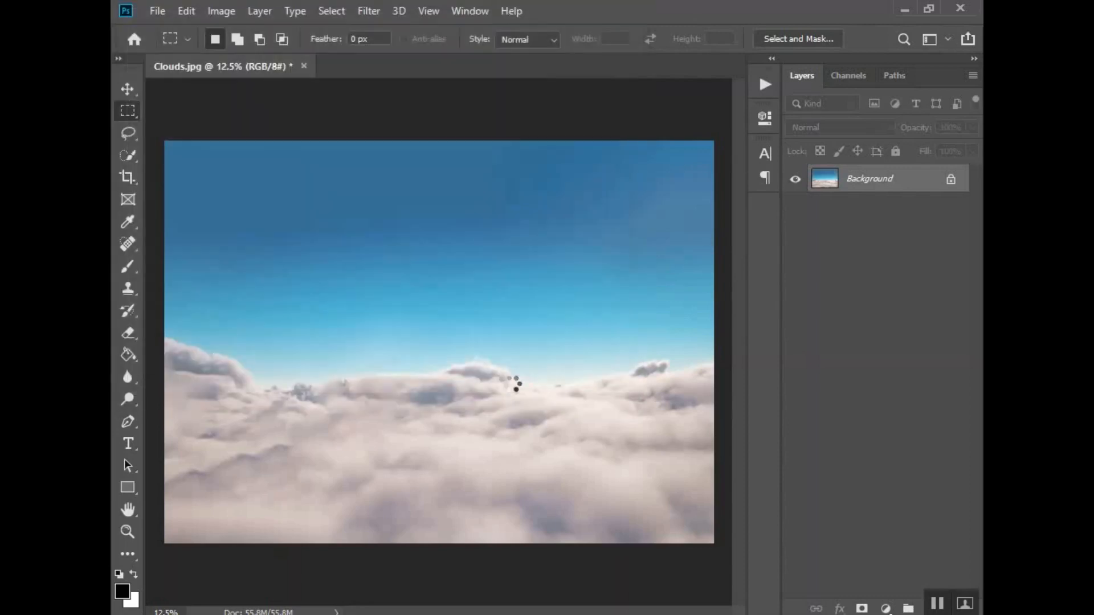
Step: Scale the placed castle to about 59%, position it against the right edge of the clouds image, and add a layer mask to it
{"action": "left_click_drag", "start_coordinate": [511, 347], "coordinate": [643, 321]}
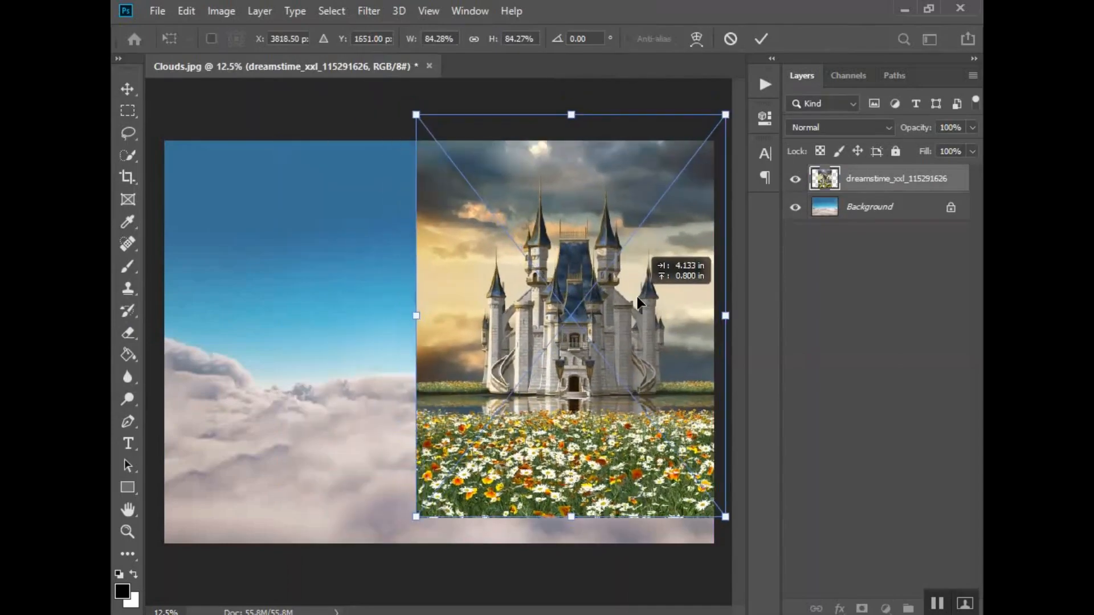
{"action": "left_click_drag", "start_coordinate": [415, 518], "coordinate": [489, 422]}
{"action": "left_click_drag", "start_coordinate": [656, 280], "coordinate": [633, 322]}
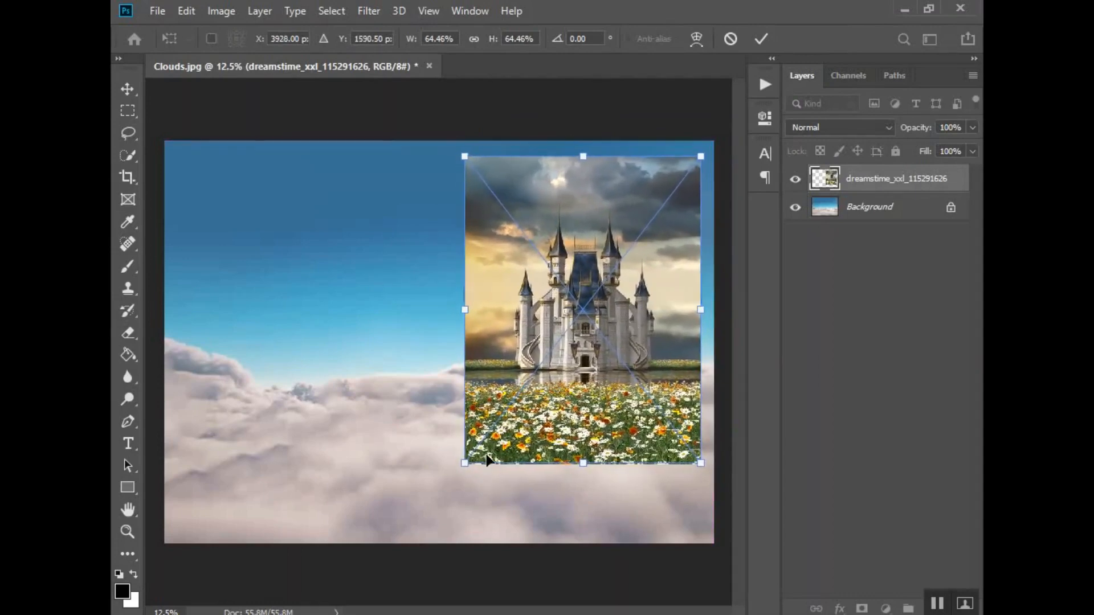
{"action": "left_click_drag", "start_coordinate": [465, 463], "coordinate": [490, 441]}
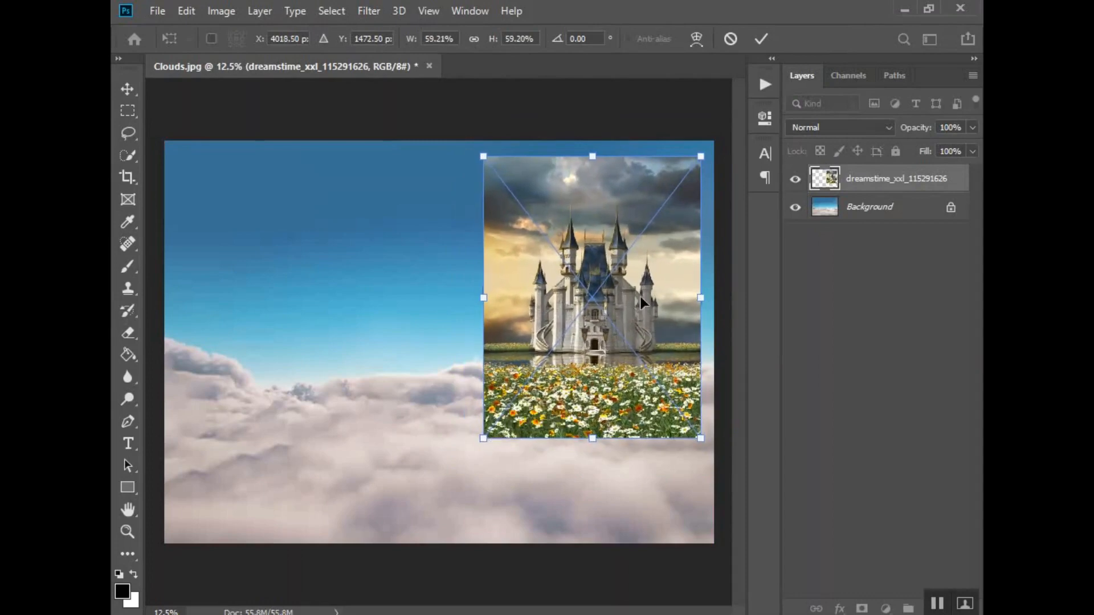
{"action": "left_click_drag", "start_coordinate": [644, 293], "coordinate": [657, 307]}
{"action": "key", "text": "Return"}
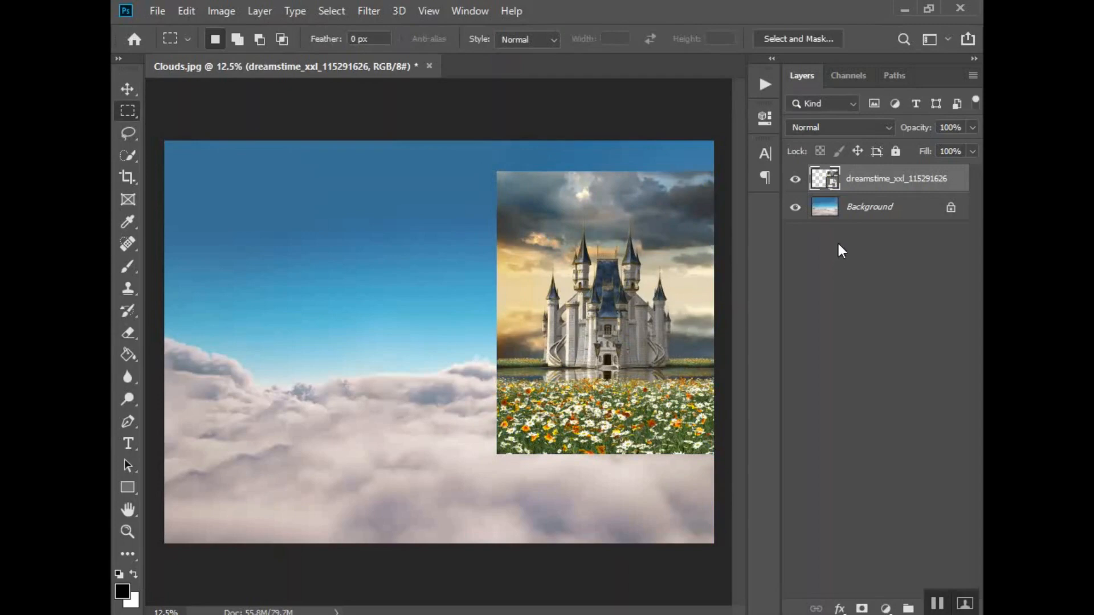
{"action": "left_click", "coordinate": [861, 607]}
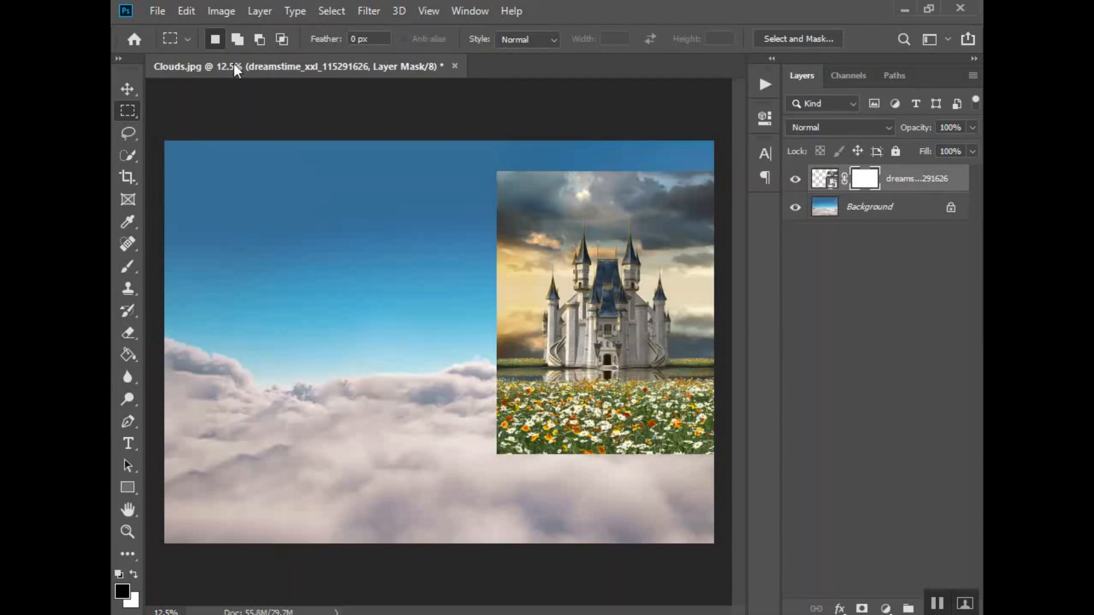
Step: Open the castle image dreamstime_xxl_115291626 as a separate document and make it the active one
{"action": "left_click", "coordinate": [153, 13]}
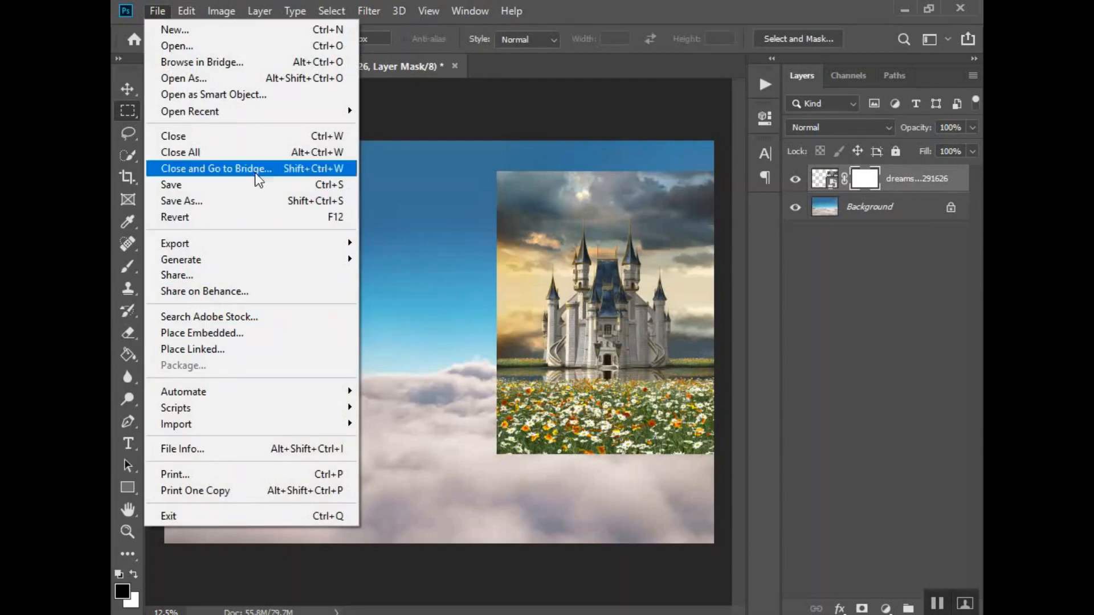
{"action": "left_click", "coordinate": [194, 45]}
{"action": "left_click", "coordinate": [426, 171]}
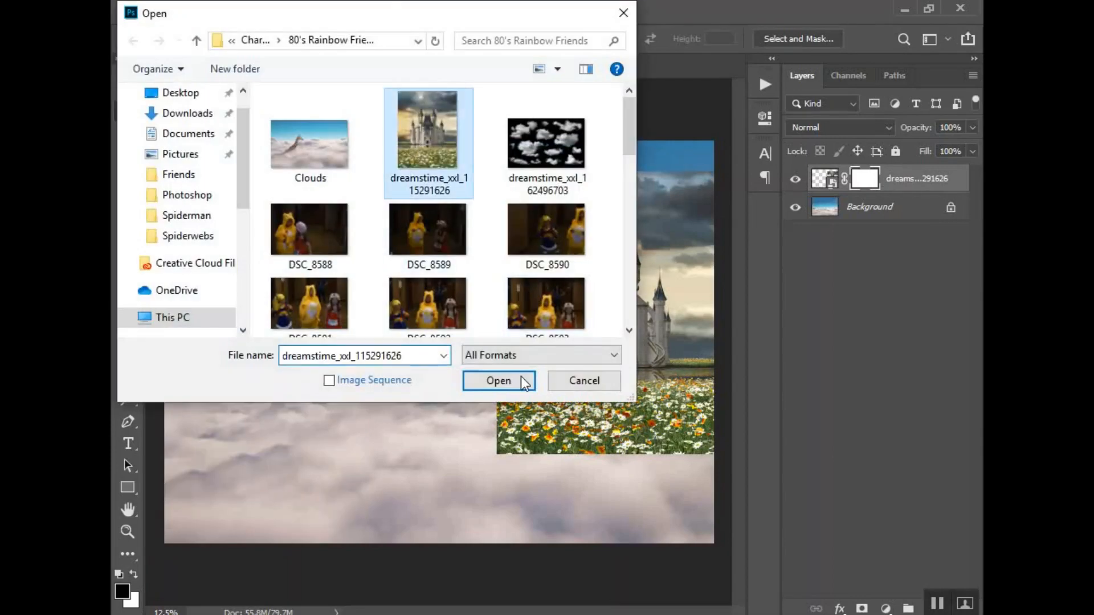
{"action": "left_click", "coordinate": [521, 377]}
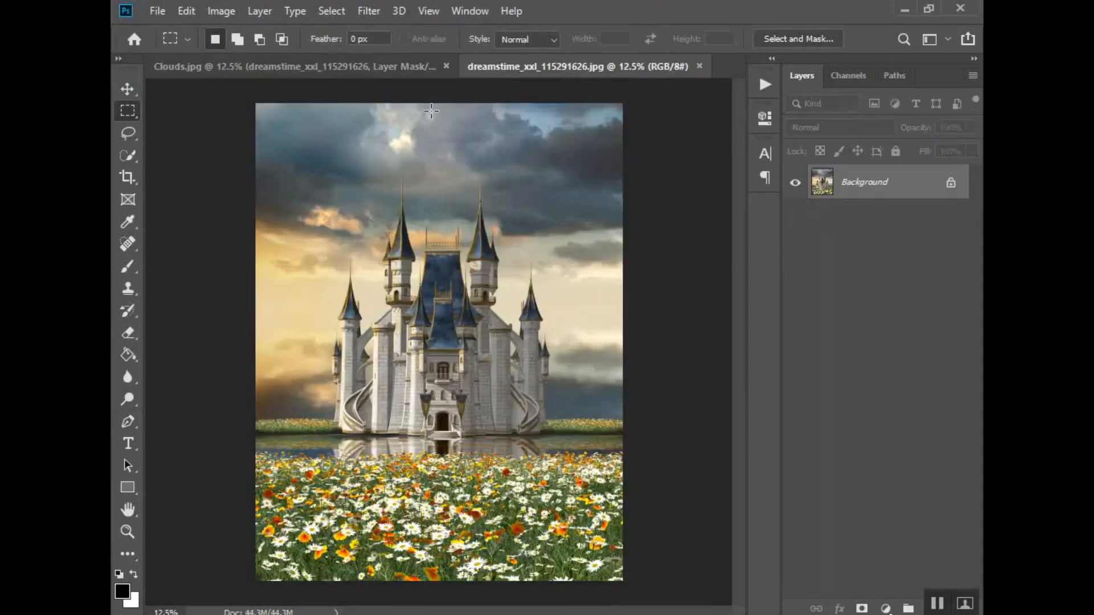
{"action": "left_click", "coordinate": [370, 67]}
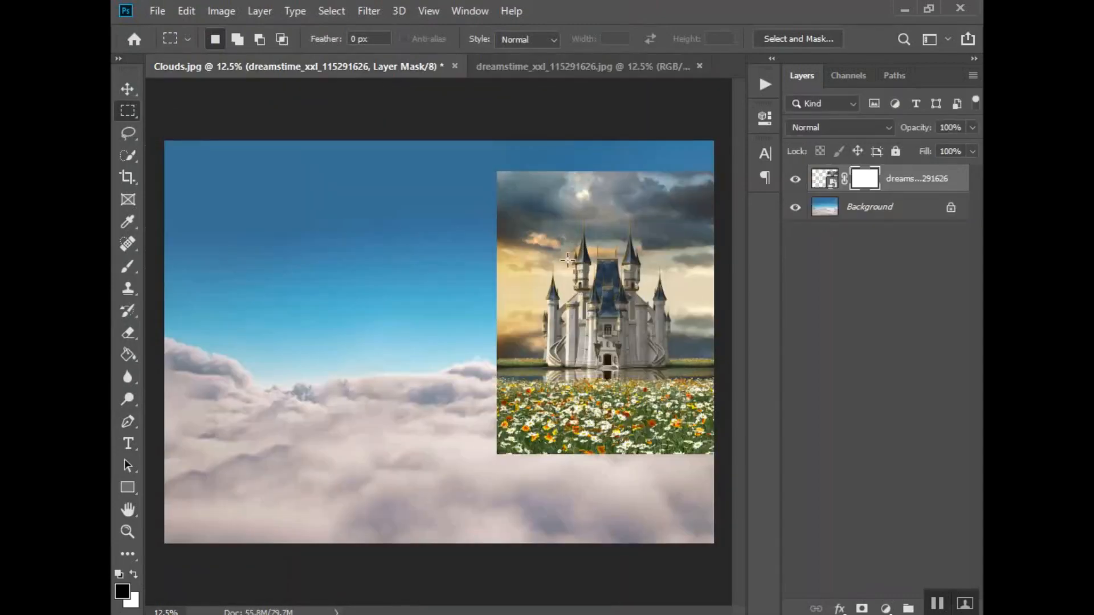
{"action": "left_click", "coordinate": [564, 67]}
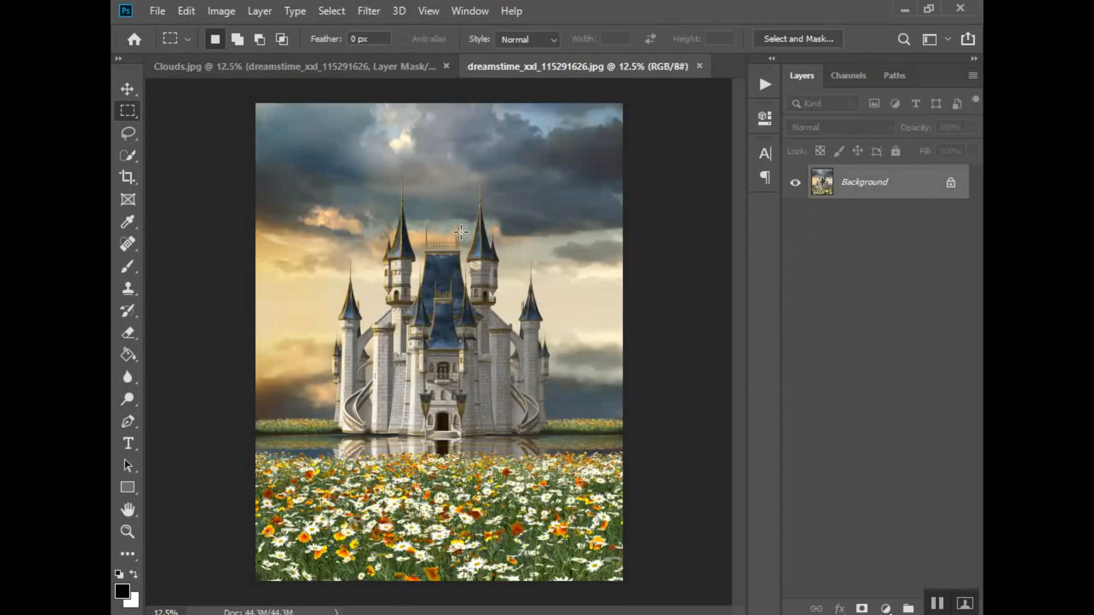
Step: Select the castle's central roof, walls and tall towers with the Quick Selection tool, adding to the selection
{"action": "left_click", "coordinate": [128, 156]}
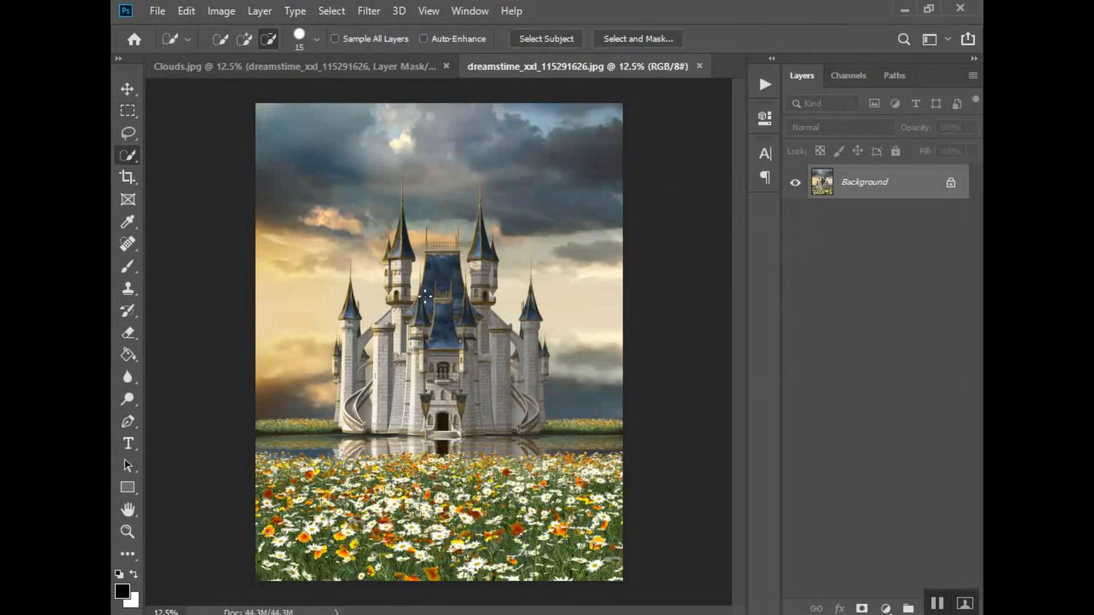
{"action": "left_click_drag", "start_coordinate": [449, 329], "coordinate": [444, 394]}
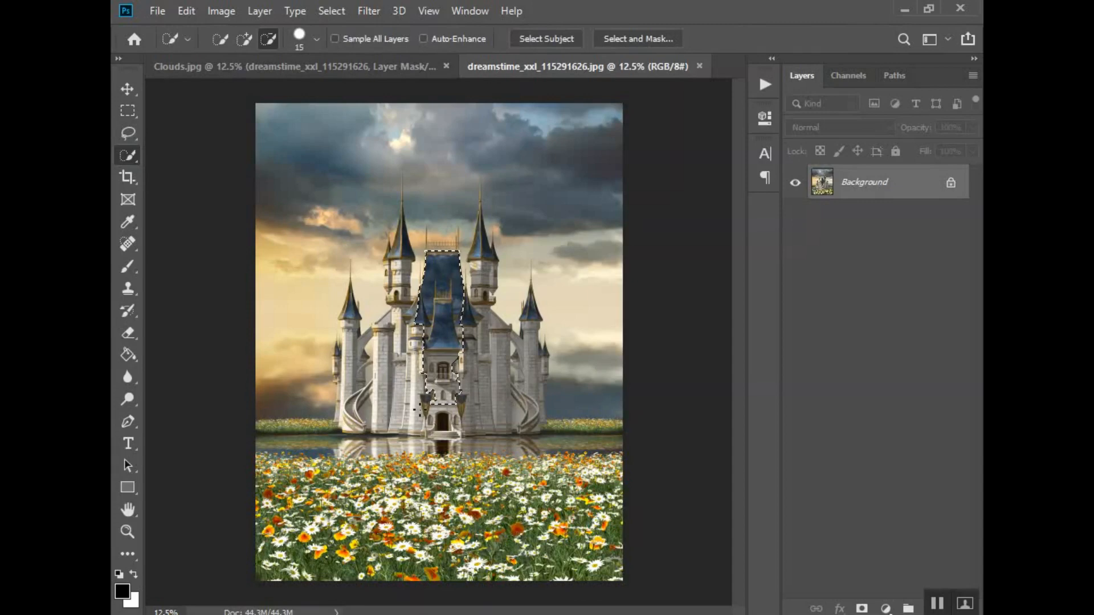
{"action": "left_click", "coordinate": [245, 39]}
{"action": "mouse_move", "coordinate": [414, 337]}
{"action": "left_mouse_down"}
{"action": "mouse_move", "coordinate": [381, 356]}
{"action": "mouse_move", "coordinate": [351, 357]}
{"action": "mouse_move", "coordinate": [370, 419]}
{"action": "mouse_move", "coordinate": [521, 418]}
{"action": "left_mouse_up"}
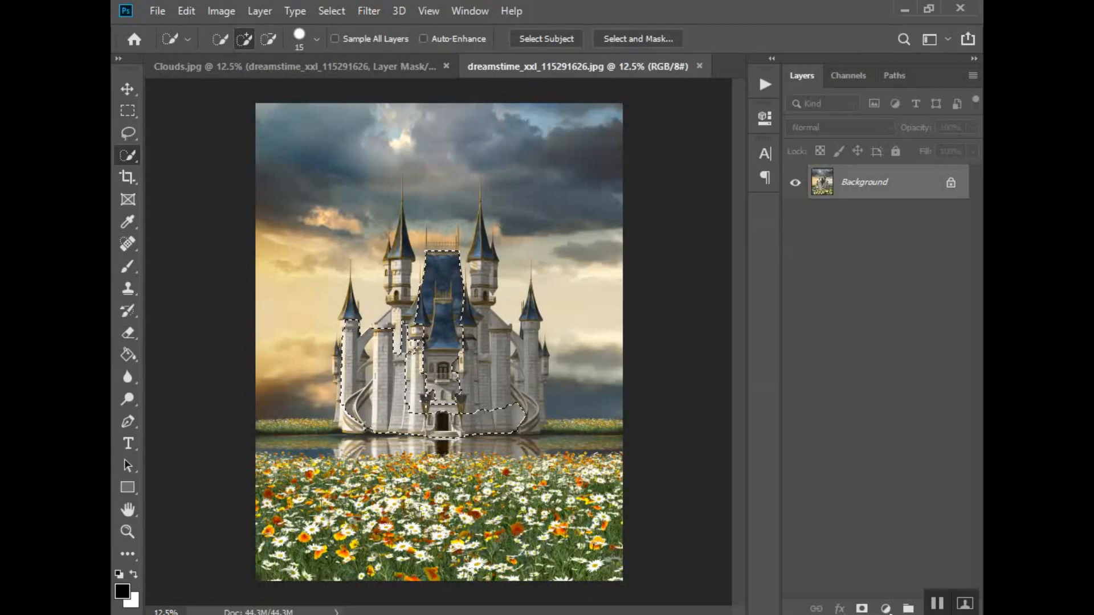
{"action": "mouse_move", "coordinate": [481, 373]}
{"action": "left_mouse_down"}
{"action": "mouse_move", "coordinate": [523, 348]}
{"action": "mouse_move", "coordinate": [533, 302]}
{"action": "mouse_move", "coordinate": [531, 339]}
{"action": "mouse_move", "coordinate": [544, 349]}
{"action": "mouse_move", "coordinate": [536, 311]}
{"action": "mouse_move", "coordinate": [494, 262]}
{"action": "left_mouse_up"}
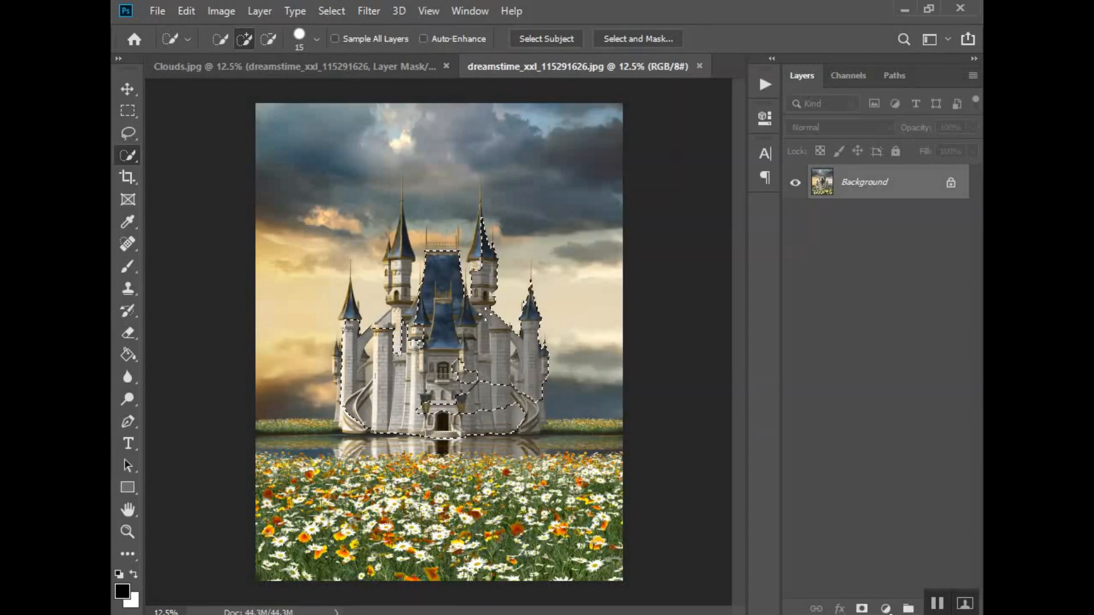
{"action": "left_click", "coordinate": [480, 213]}
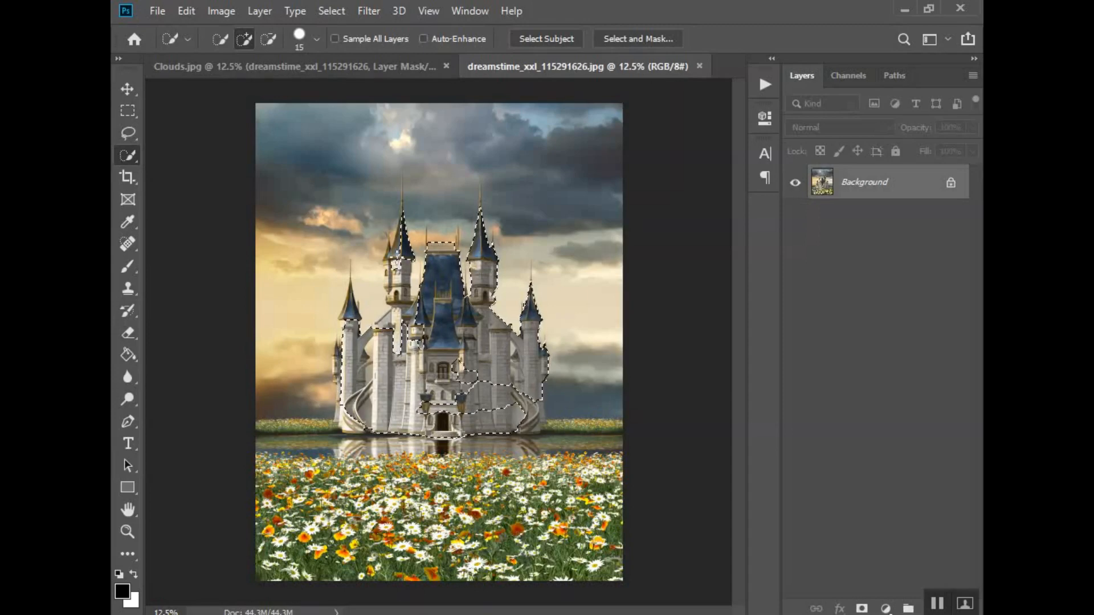
{"action": "left_click", "coordinate": [402, 214]}
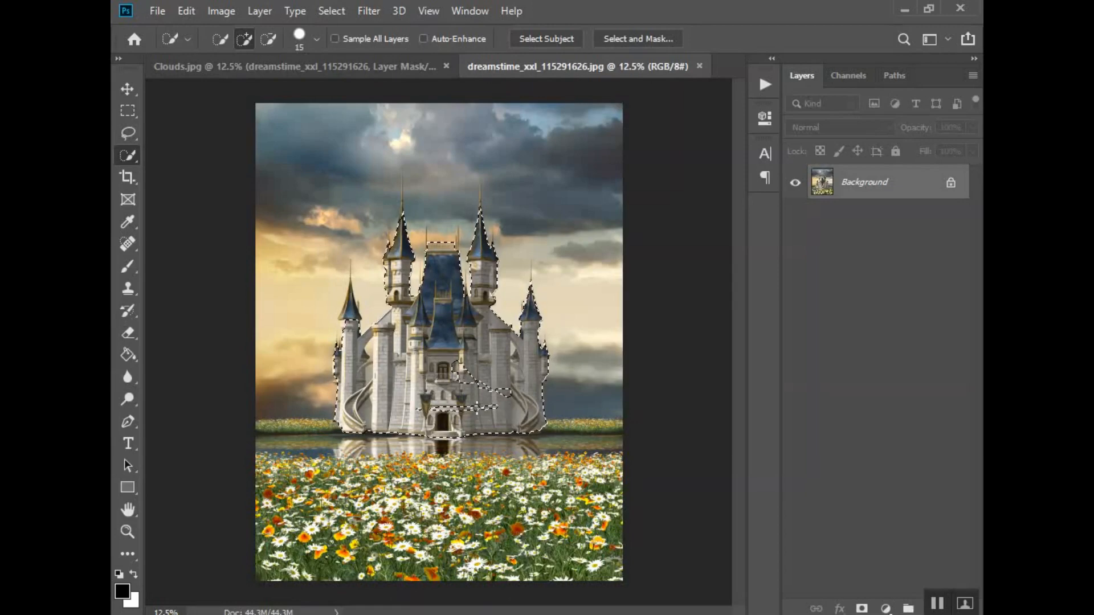
Step: Enlarge the Quick Selection brush to 100 px and add the unselected wall areas around the castle entrance to the selection
{"action": "key", "text": "bracketright"}
{"action": "key", "text": "bracketright"}
{"action": "key", "text": "bracketright"}
{"action": "key", "text": "bracketright"}
{"action": "key", "text": "bracketright"}
{"action": "key", "text": "bracketright"}
{"action": "key", "text": "bracketright"}
{"action": "key", "text": "bracketright"}
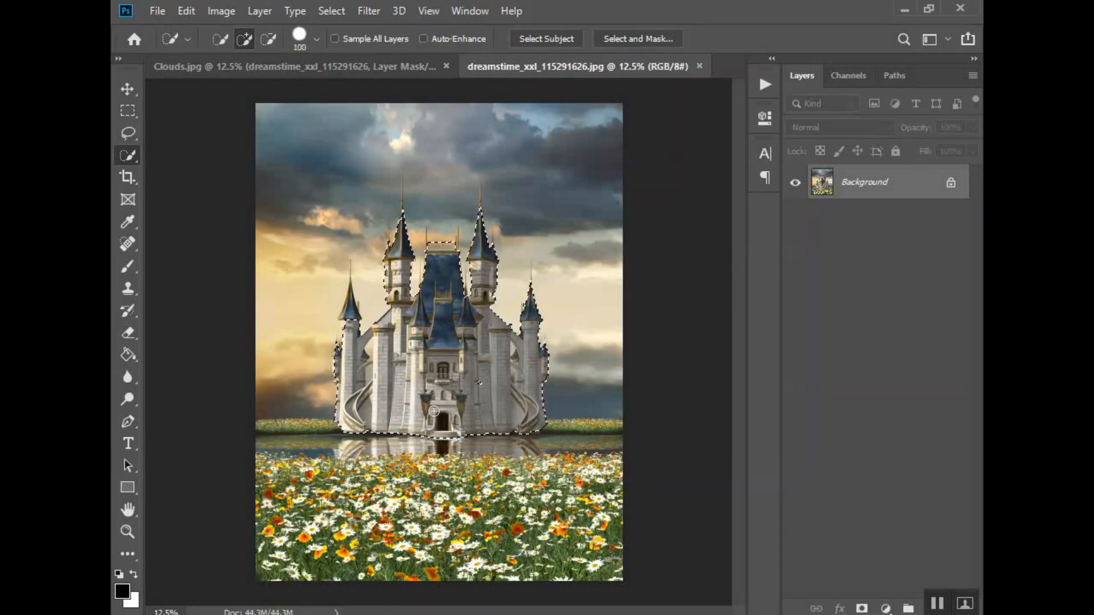
Step: Reduce the Quick Selection brush to 45 px and add the far-left turret's blue roof to the castle selection
{"action": "left_click", "coordinate": [353, 322], "text": "ctrl"}
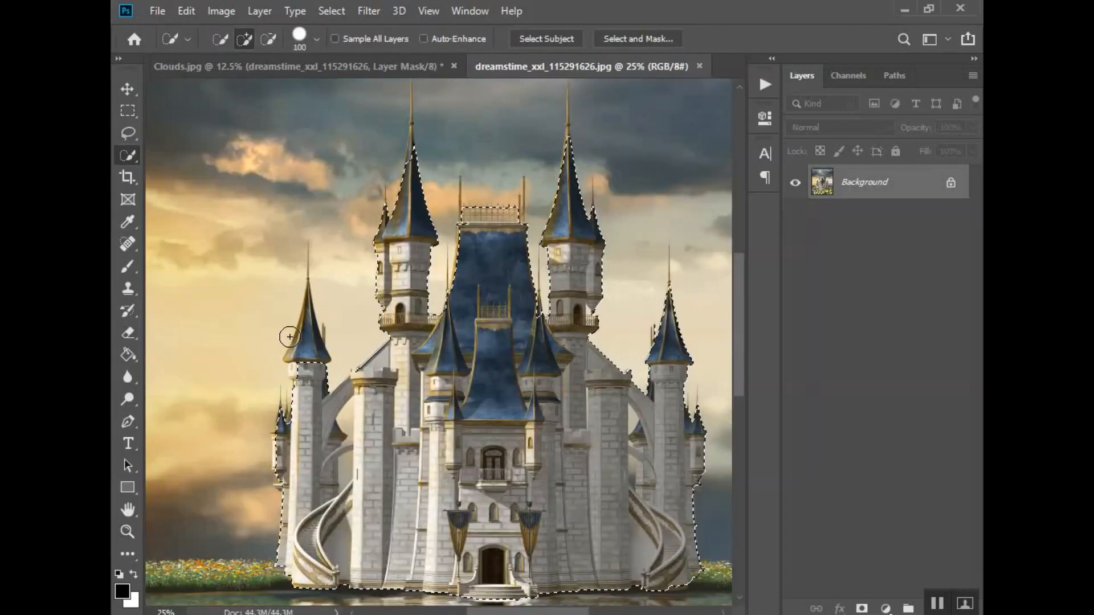
{"action": "key", "text": "bracketleft"}
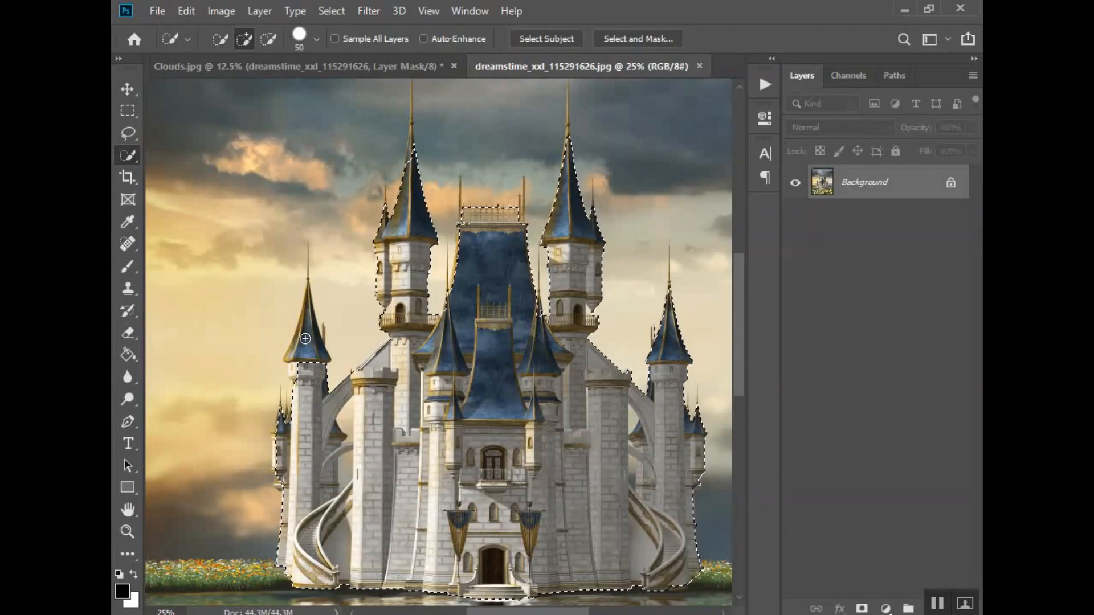
{"action": "key", "text": "bracketleft"}
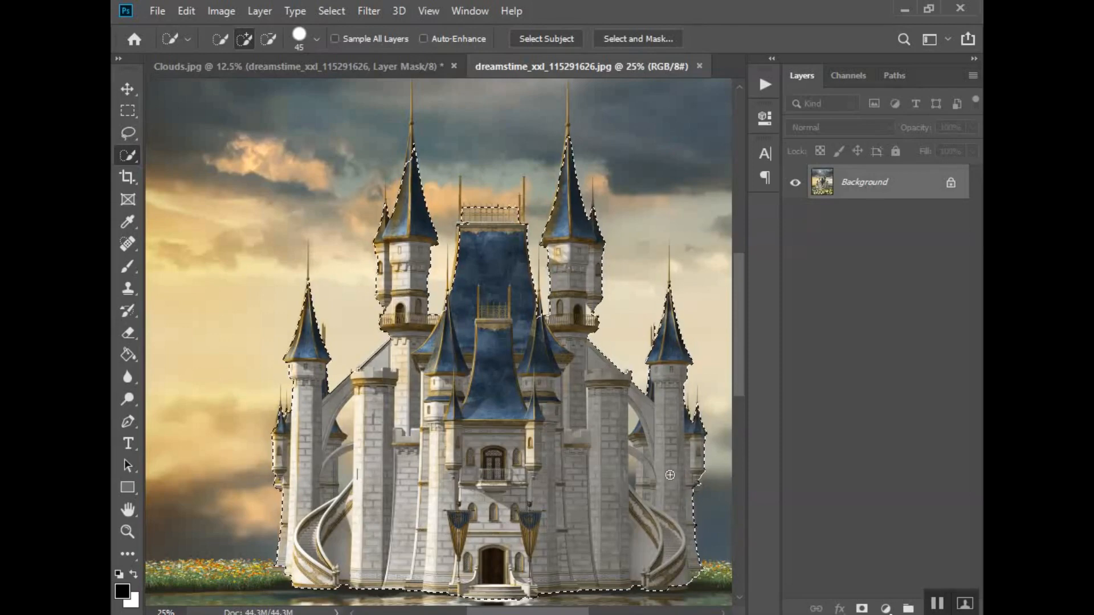
Step: Try to add the gold post at the left end of the central roof's railing to the selection
{"action": "scroll", "coordinate": [661, 399], "scroll_direction": "up", "scroll_amount": 3}
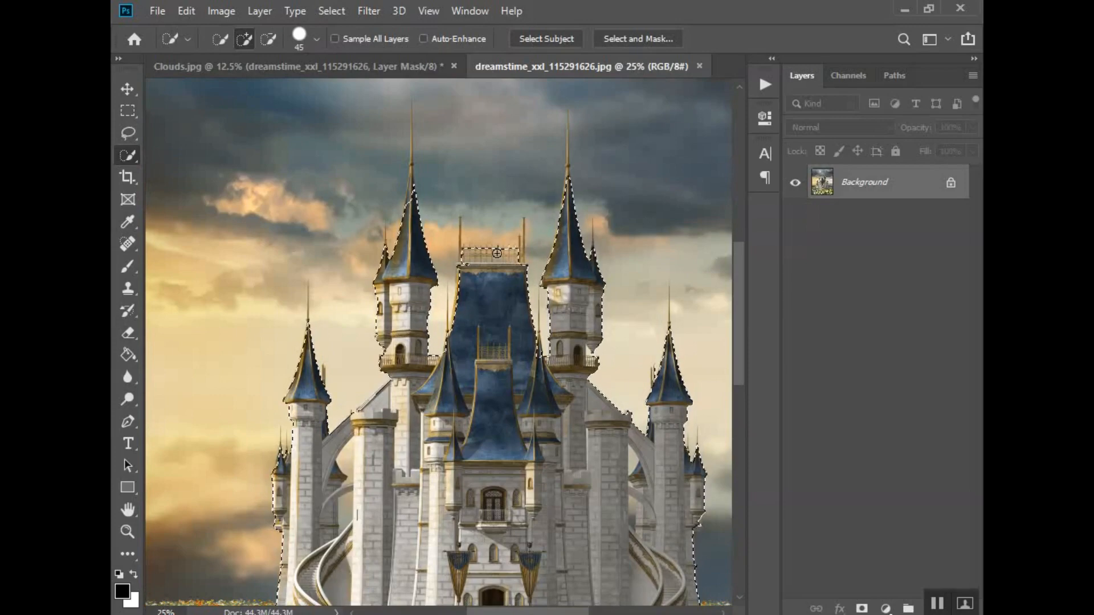
{"action": "left_click", "coordinate": [460, 267]}
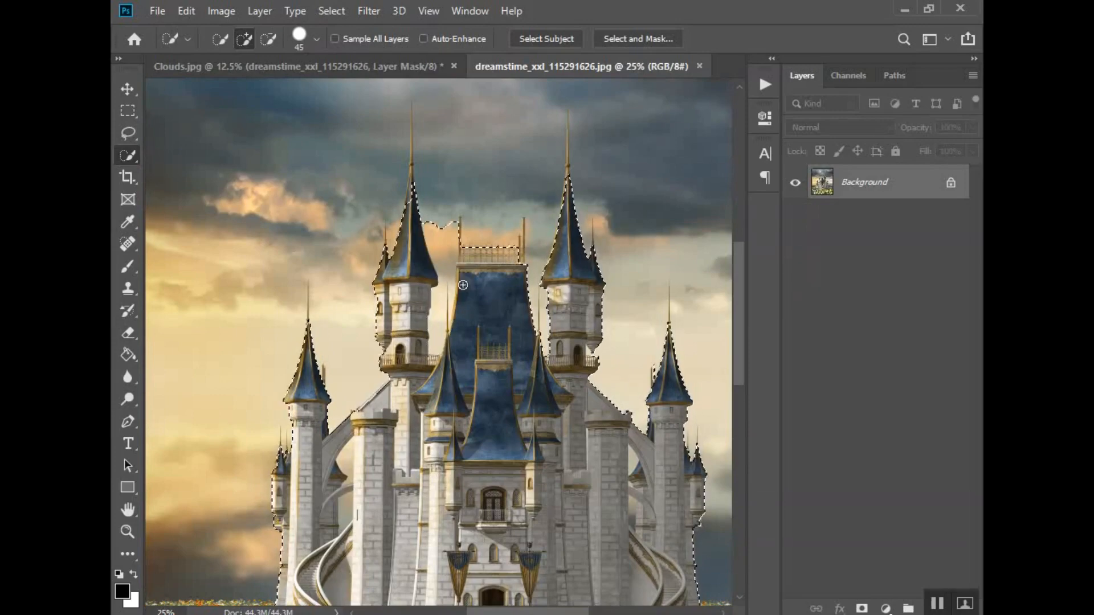
{"action": "key", "text": "p"}
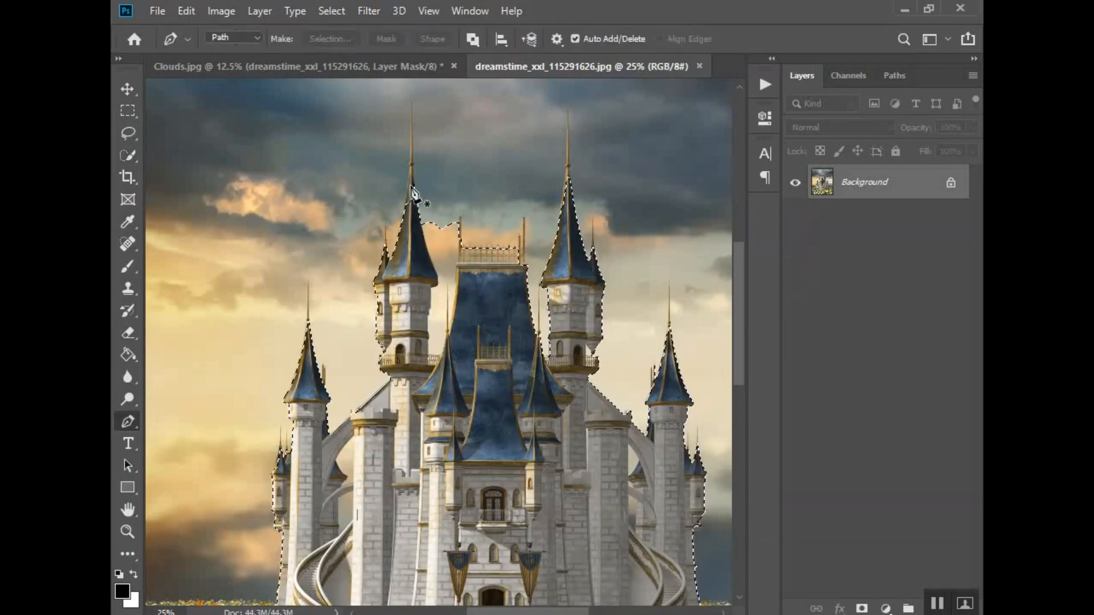
{"action": "left_click", "coordinate": [128, 157]}
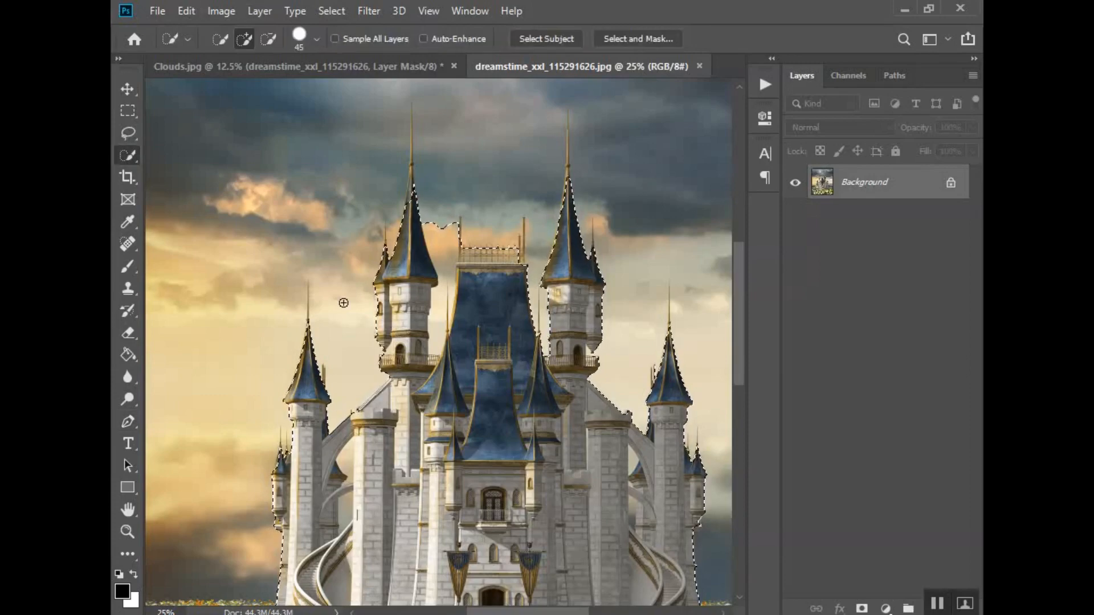
Step: Reduce the Quick Selection brush to 15 px and add the thin spire of the left tall tower to the selection
{"action": "key", "text": "bracketleft"}
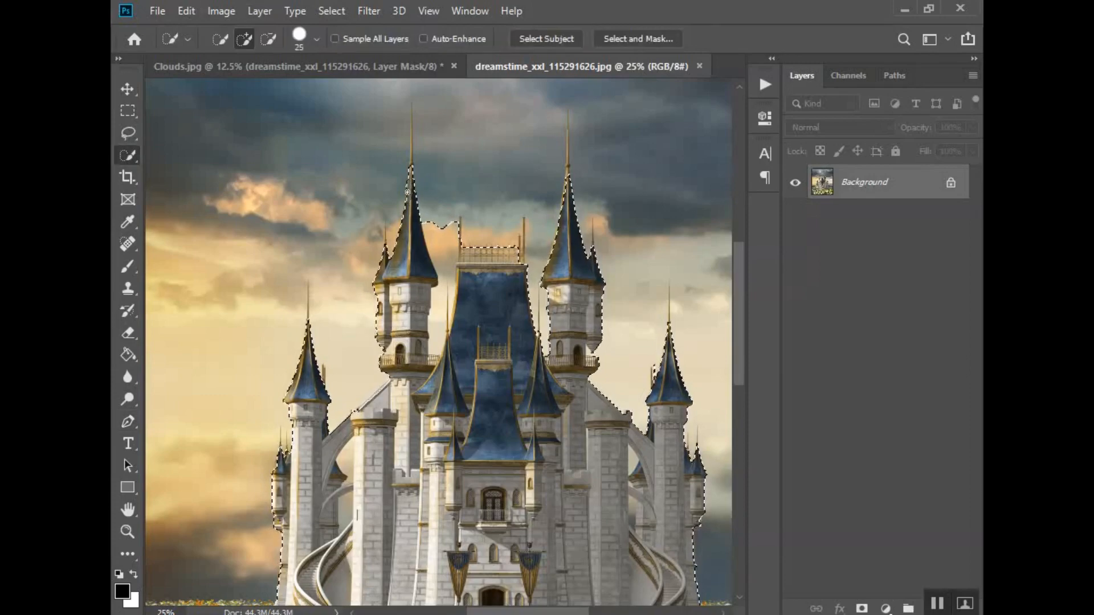
{"action": "key", "text": "bracketleft"}
{"action": "left_click", "coordinate": [410, 152]}
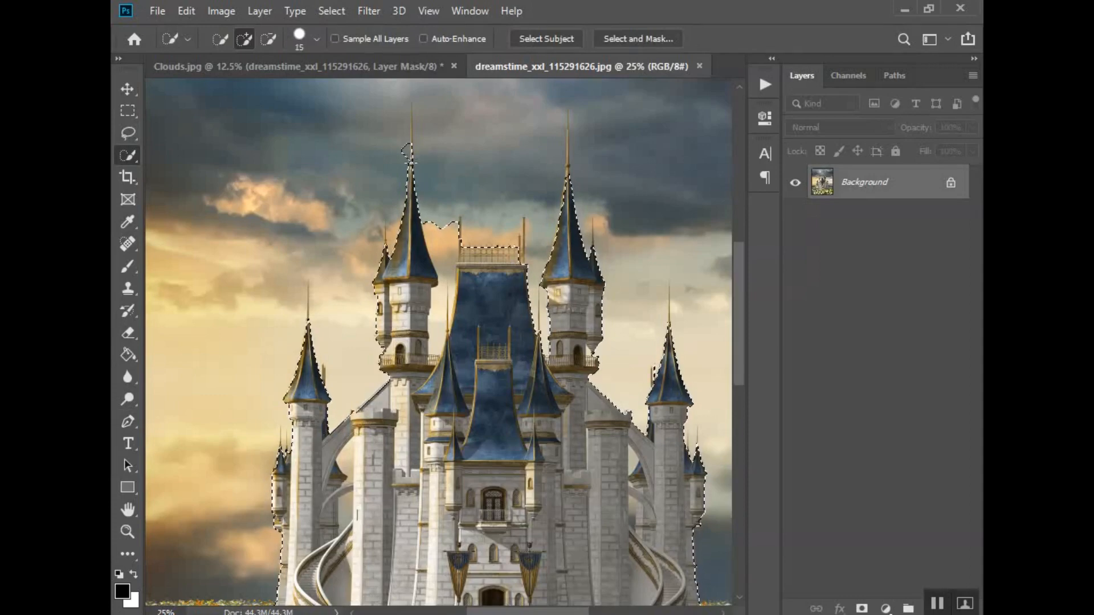
{"action": "left_click", "coordinate": [413, 113]}
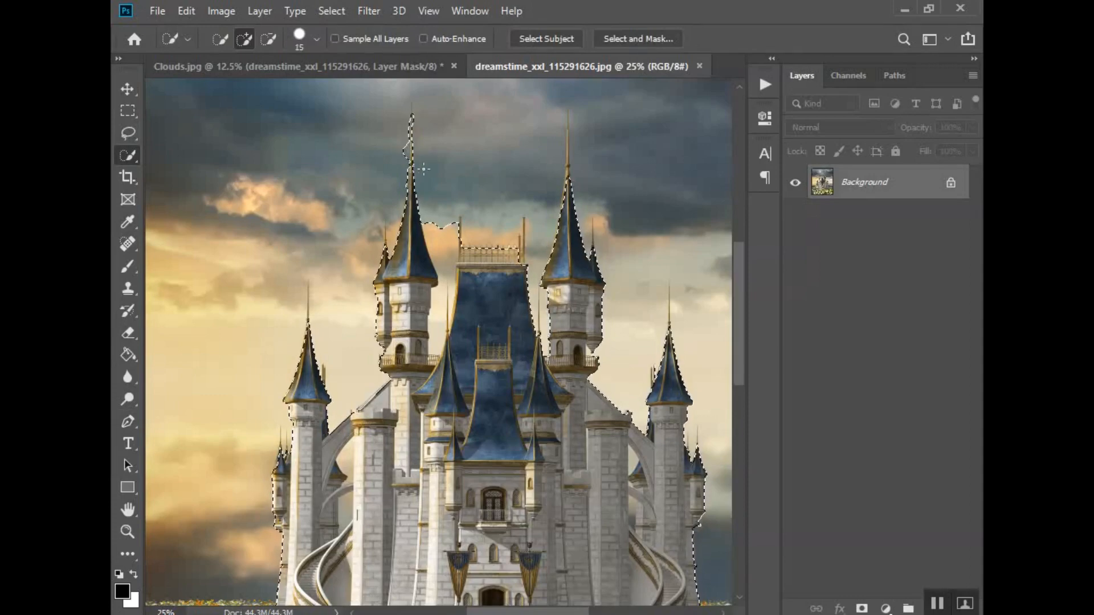
Step: Try to add the thin spire of the right tall tower to the selection, and undo the latest selection strokes
{"action": "left_click_drag", "start_coordinate": [569, 117], "coordinate": [565, 154]}
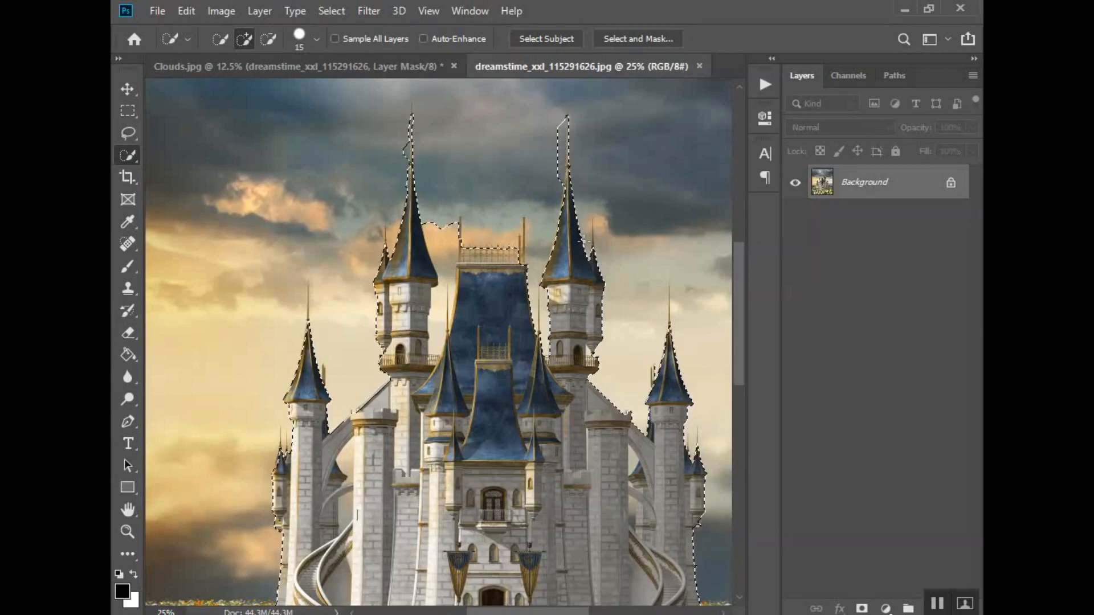
{"action": "left_click", "coordinate": [559, 210]}
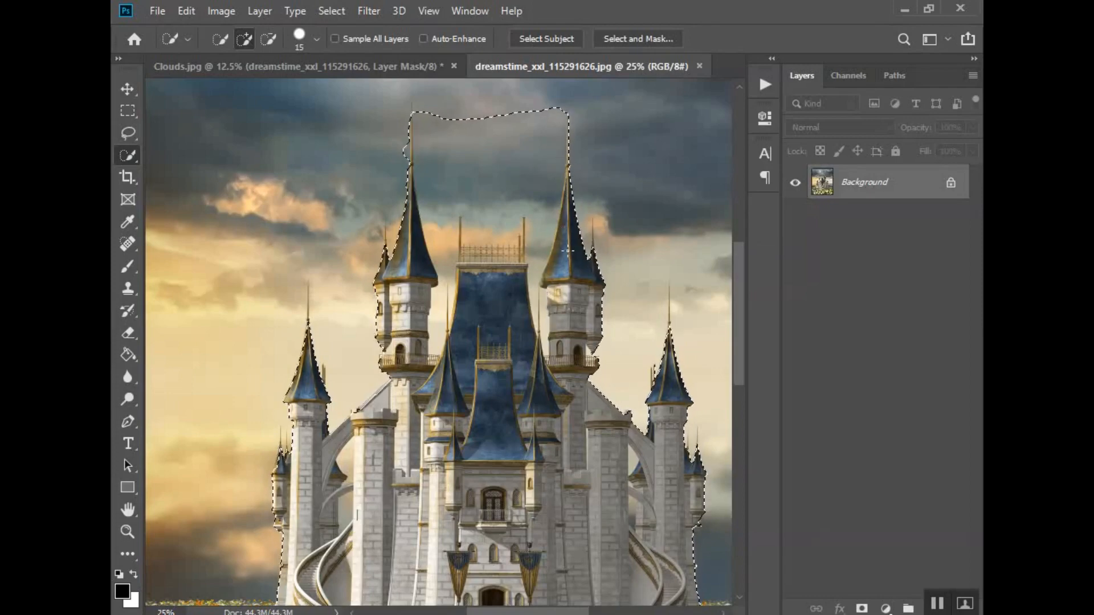
{"action": "key", "text": "ctrl+z"}
{"action": "key", "text": "ctrl+z"}
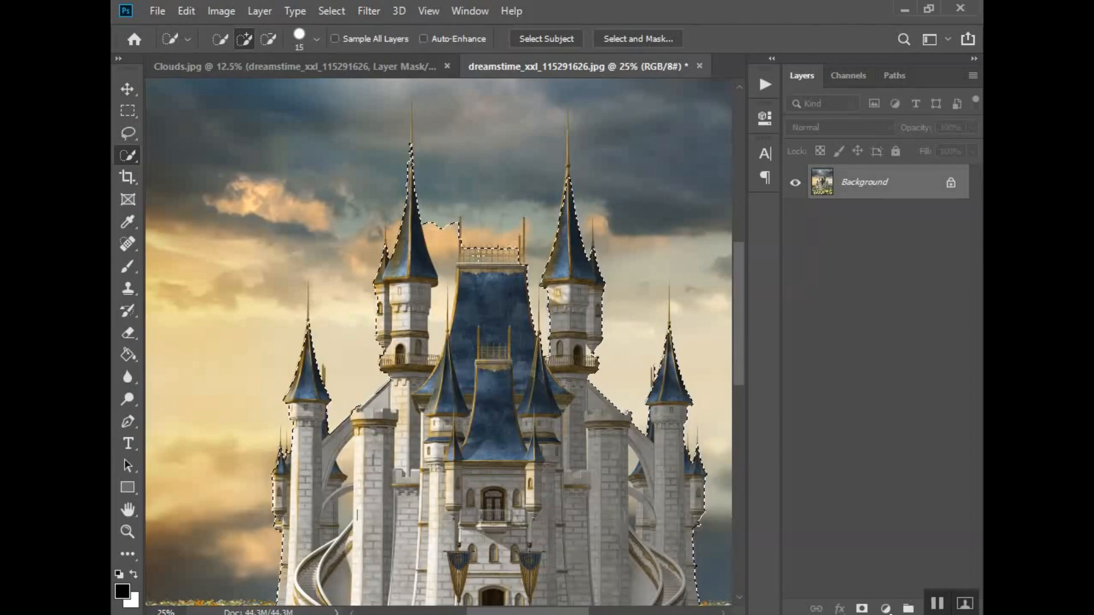
Step: Subtract the sky between the left tall tower and the central roof, plus the roof's top railing, from the selection
{"action": "left_click", "coordinate": [268, 39]}
{"action": "left_click_drag", "start_coordinate": [437, 220], "coordinate": [443, 271]}
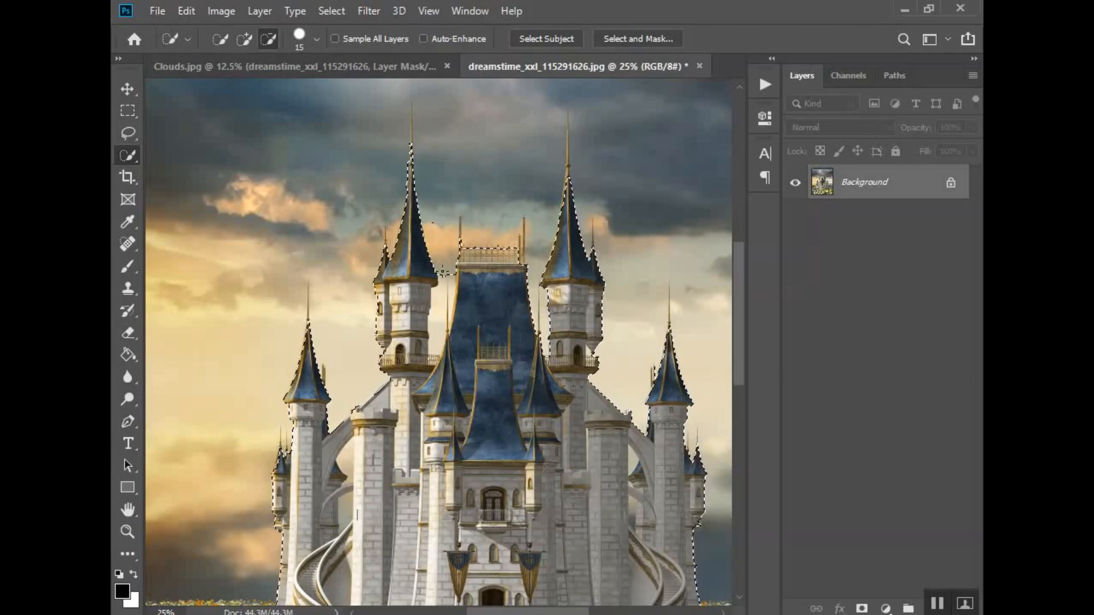
{"action": "left_click_drag", "start_coordinate": [454, 314], "coordinate": [438, 330]}
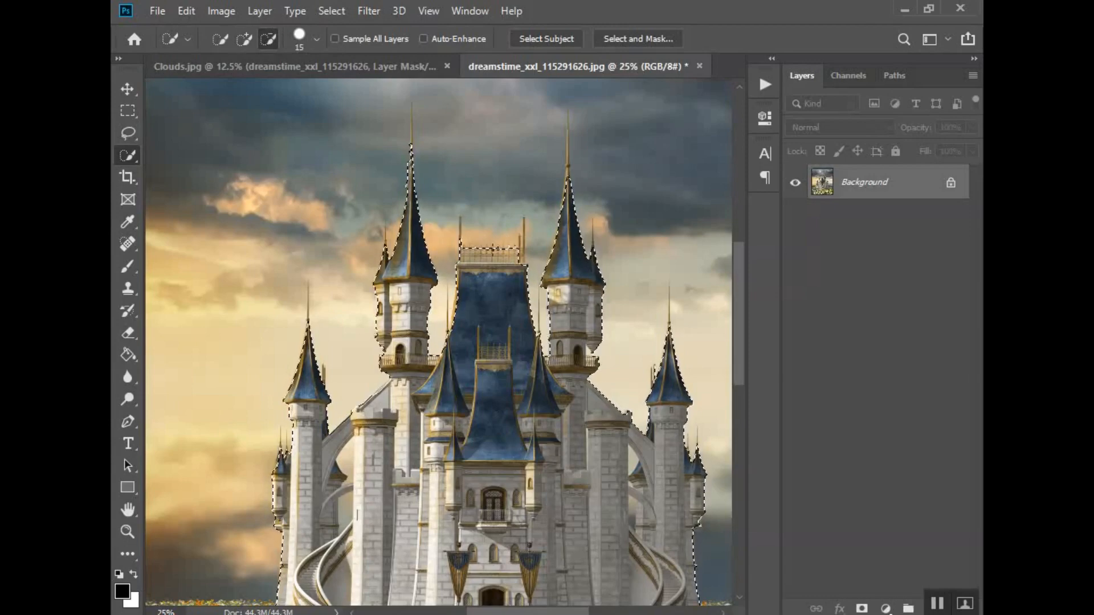
{"action": "left_click_drag", "start_coordinate": [521, 254], "coordinate": [468, 252]}
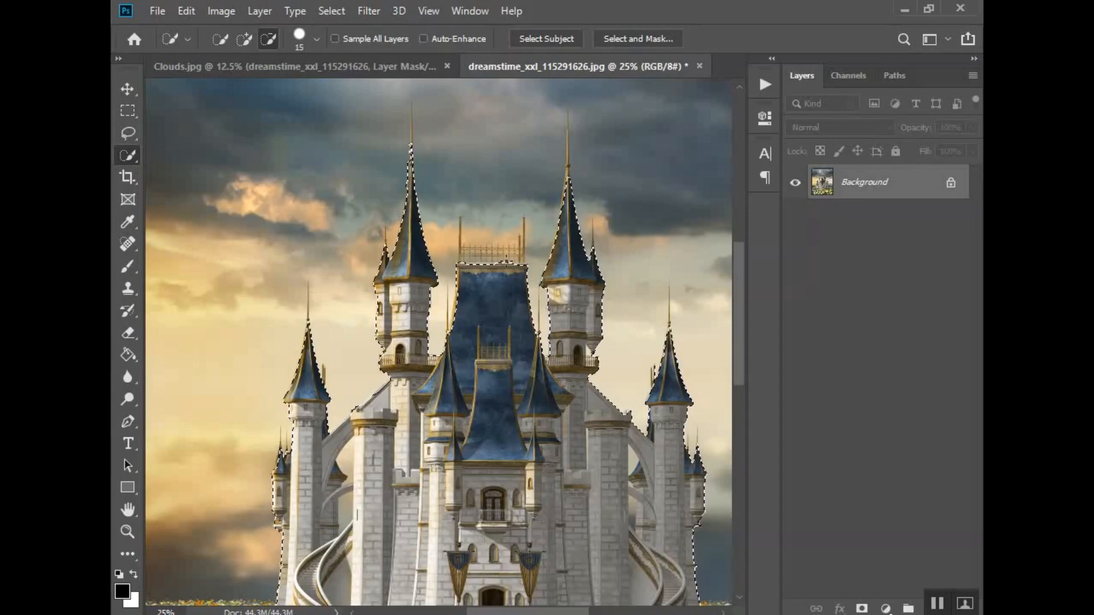
Step: Try to add the upper right corner of the central roof to the selection, and undo that stroke
{"action": "left_click", "coordinate": [244, 38]}
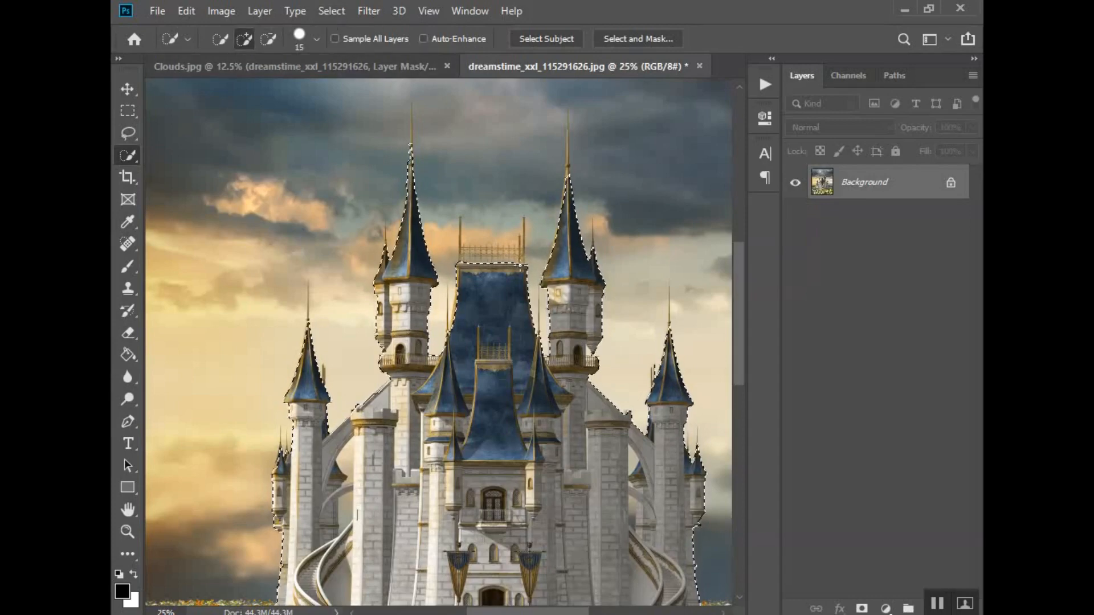
{"action": "left_click", "coordinate": [527, 266]}
{"action": "key", "text": "ctrl+z"}
{"action": "scroll", "coordinate": [579, 324], "scroll_direction": "down", "scroll_amount": 3}
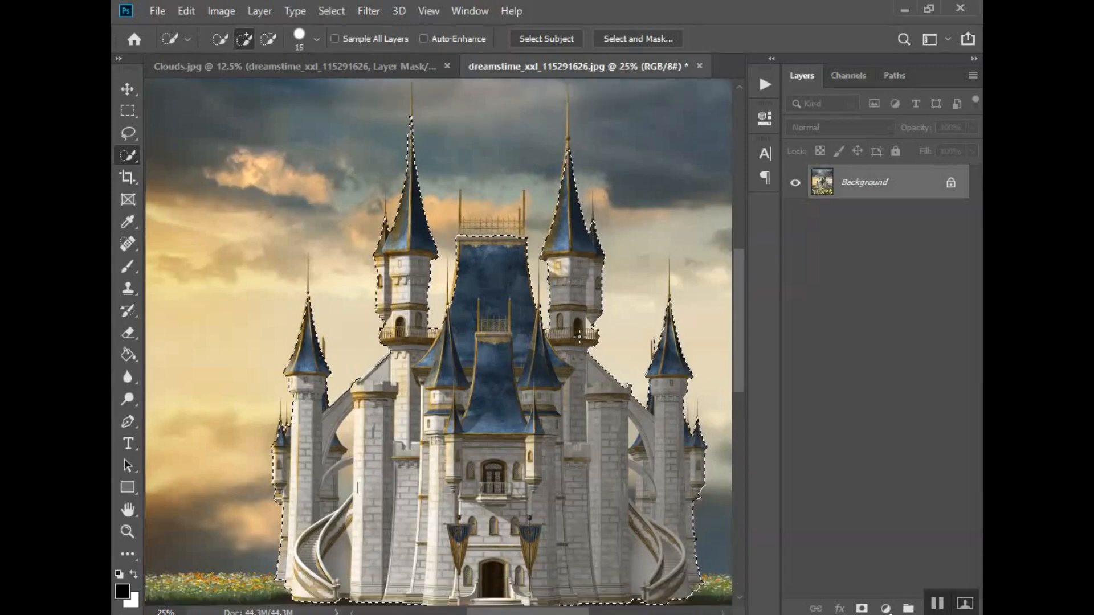
{"action": "scroll", "coordinate": [579, 336], "scroll_direction": "up", "scroll_amount": 1}
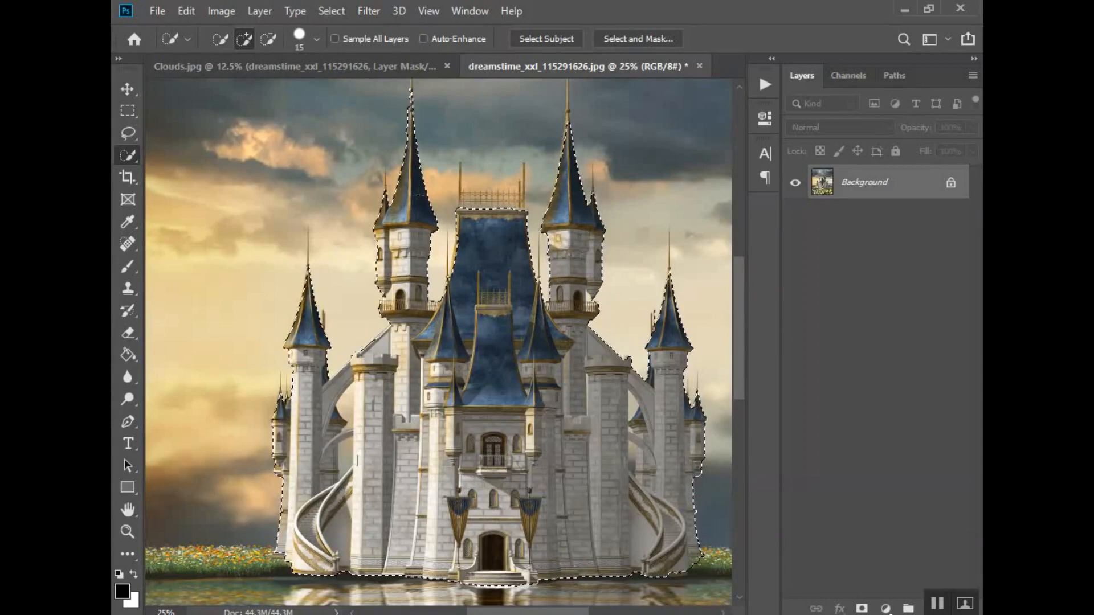
Step: Copy the selected castle into the Clouds.jpg document with the Move tool, placing it beside the existing castle picture
{"action": "left_click", "coordinate": [128, 89]}
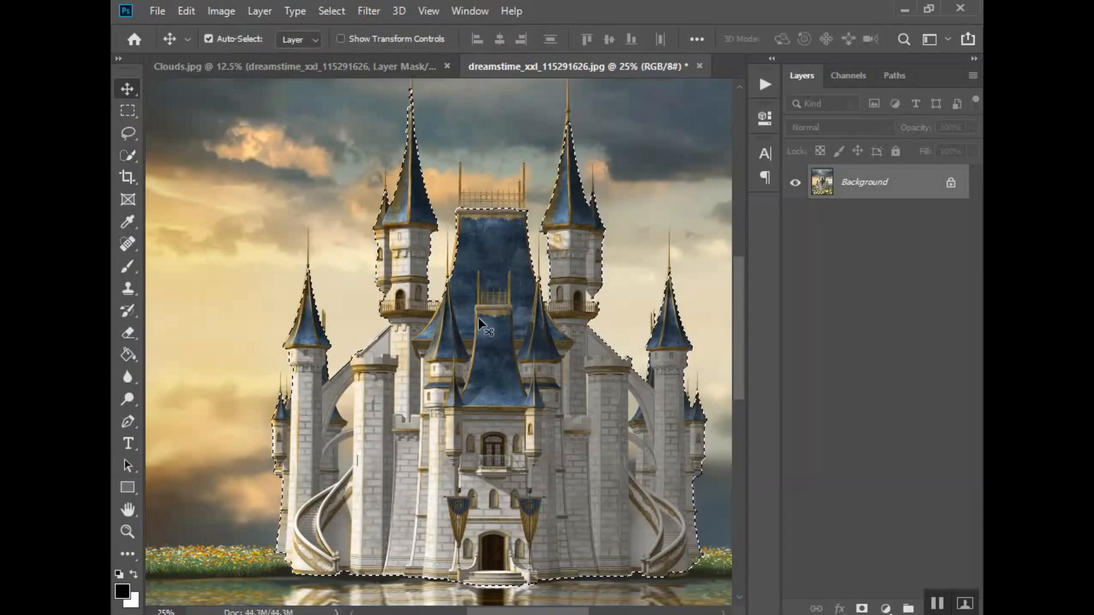
{"action": "left_click_drag", "start_coordinate": [480, 319], "coordinate": [592, 310]}
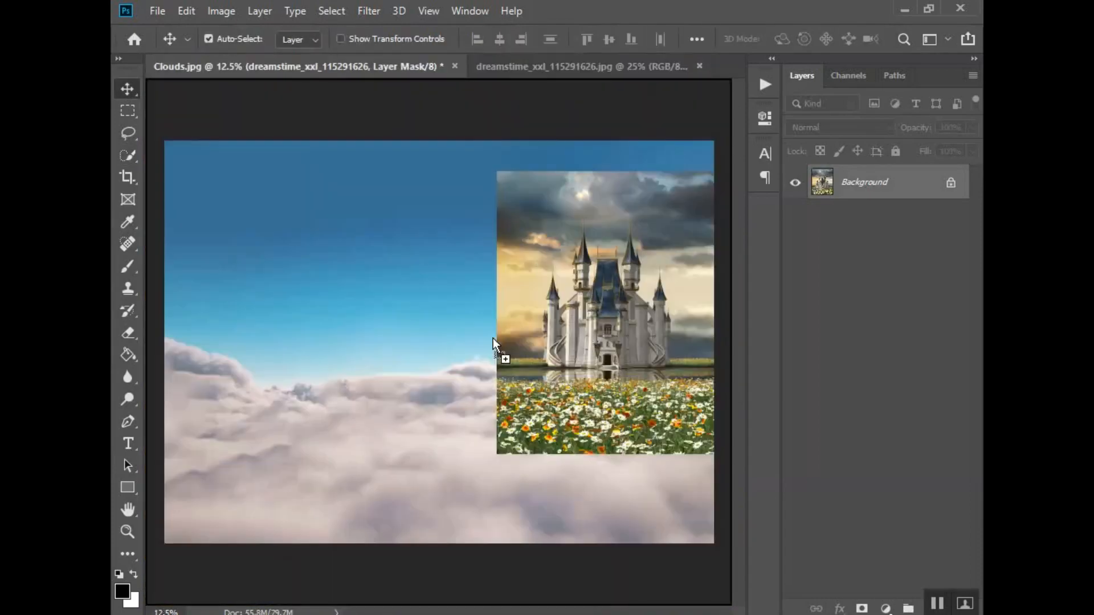
{"action": "left_click_drag", "start_coordinate": [493, 337], "coordinate": [428, 310]}
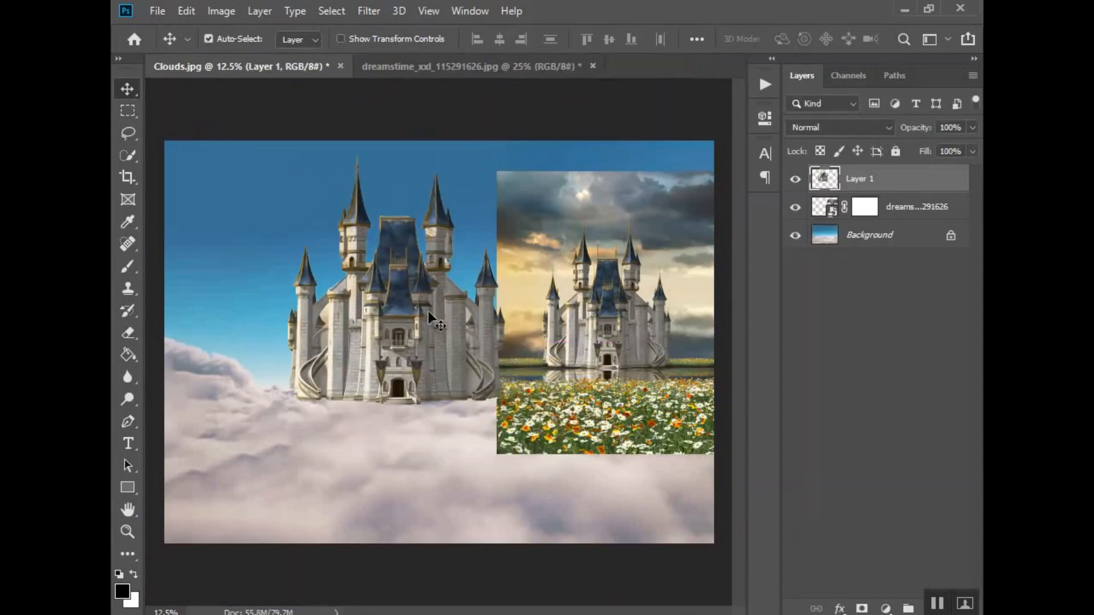
Step: Delete the old dreamstime_xxl_115291626 layer and move the cut-out castle on Layer 1 to the right side of the clouds
{"action": "left_click", "coordinate": [915, 211]}
{"action": "key", "text": "Delete"}
{"action": "left_click", "coordinate": [860, 178]}
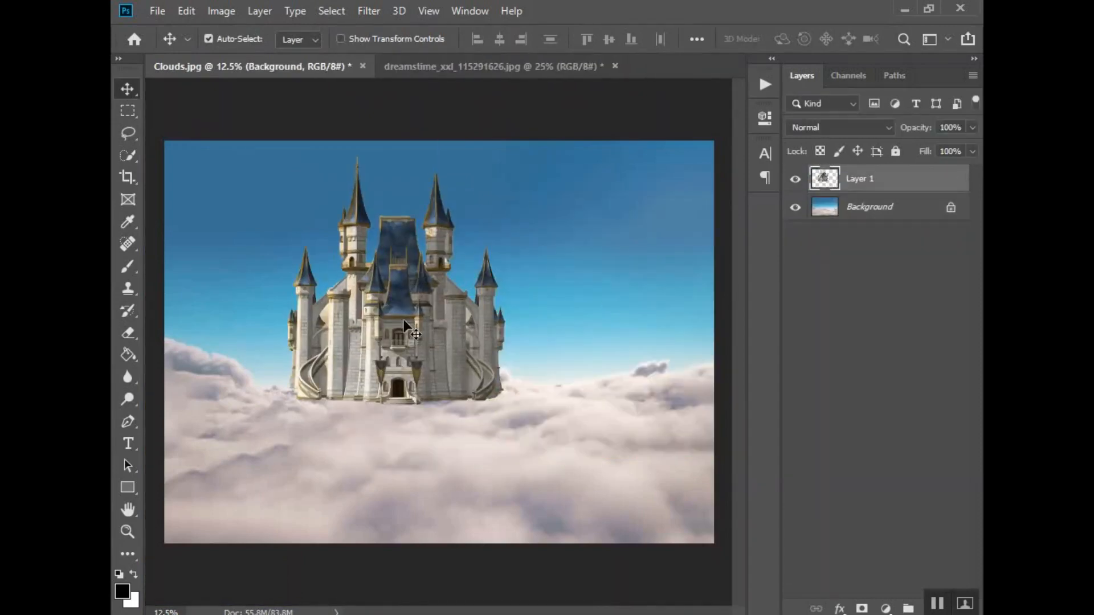
{"action": "left_click_drag", "start_coordinate": [404, 319], "coordinate": [604, 329]}
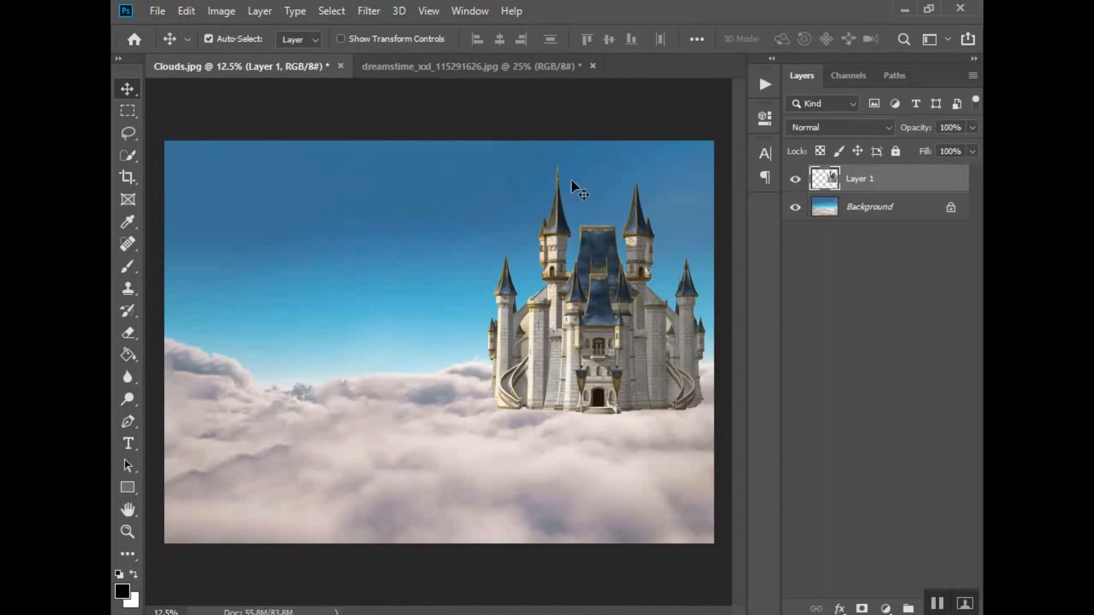
Step: Scale the cut-out castle to about 59% and place it on the cloud horizon slightly left of the image centre
{"action": "key", "text": "ctrl+t"}
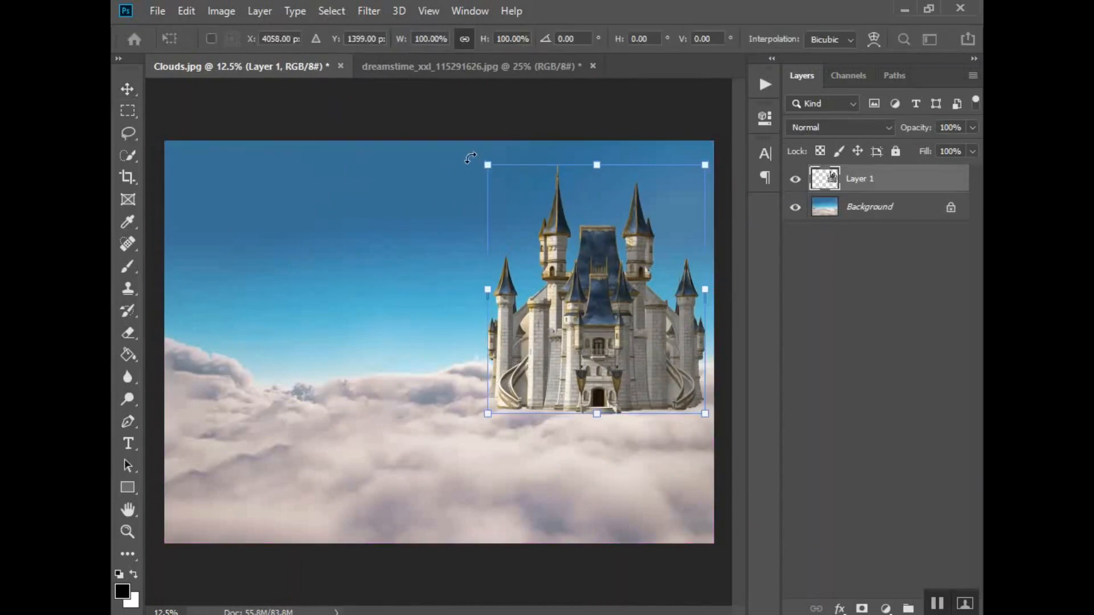
{"action": "left_click_drag", "start_coordinate": [485, 165], "coordinate": [569, 256]}
{"action": "left_click_drag", "start_coordinate": [641, 356], "coordinate": [635, 330]}
{"action": "left_click_drag", "start_coordinate": [551, 238], "coordinate": [559, 247]}
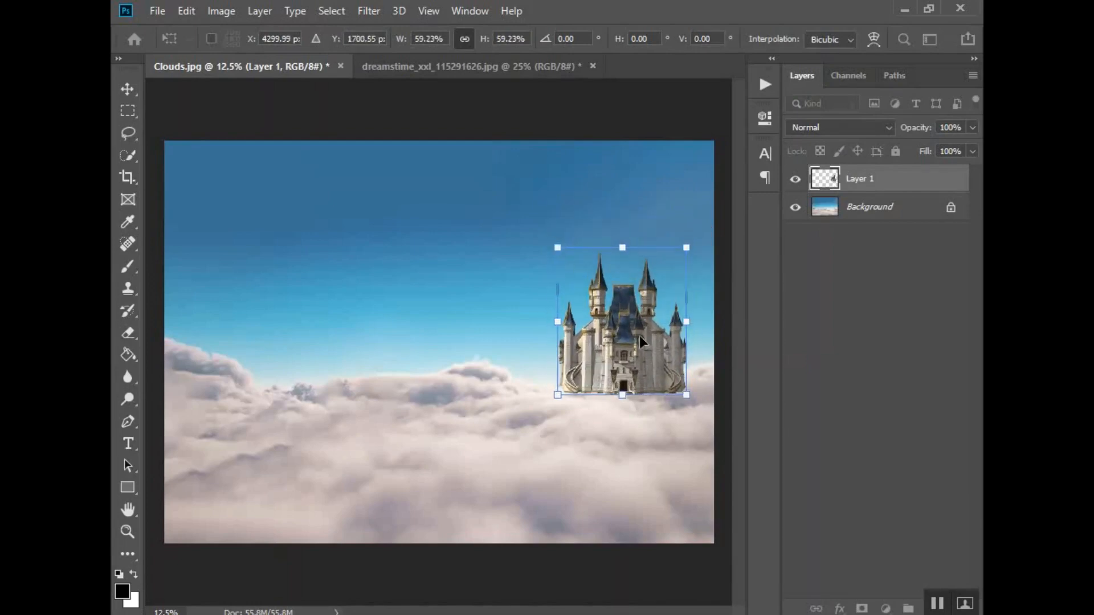
{"action": "left_click_drag", "start_coordinate": [644, 345], "coordinate": [425, 337]}
{"action": "key", "text": "Return"}
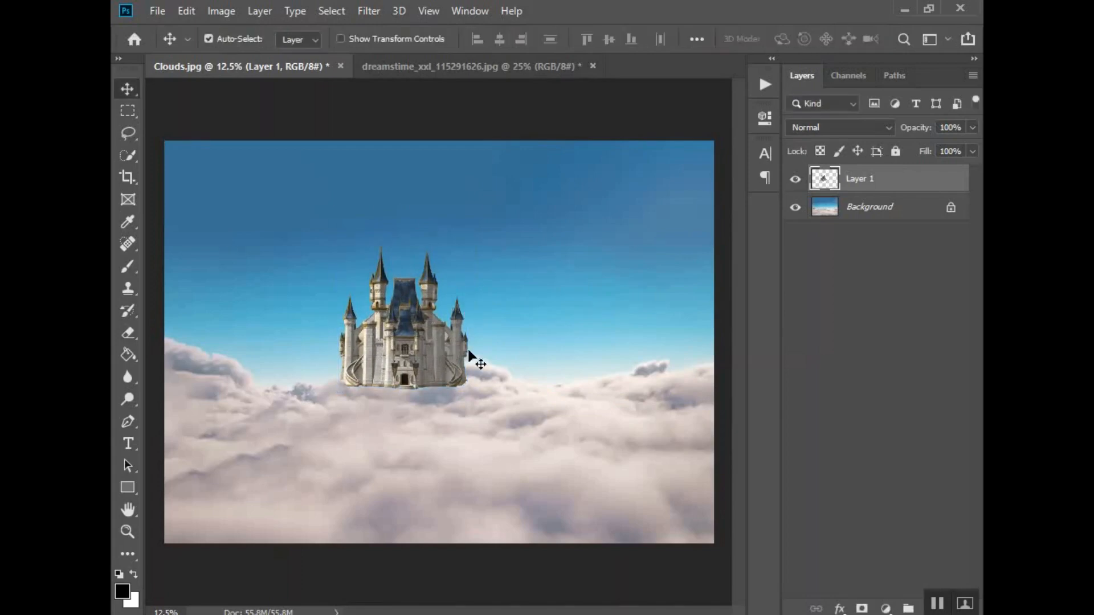
Step: Make the Background layer active and set up the Clone Stamp tool with an 1100 px brush
{"action": "left_click", "coordinate": [858, 216]}
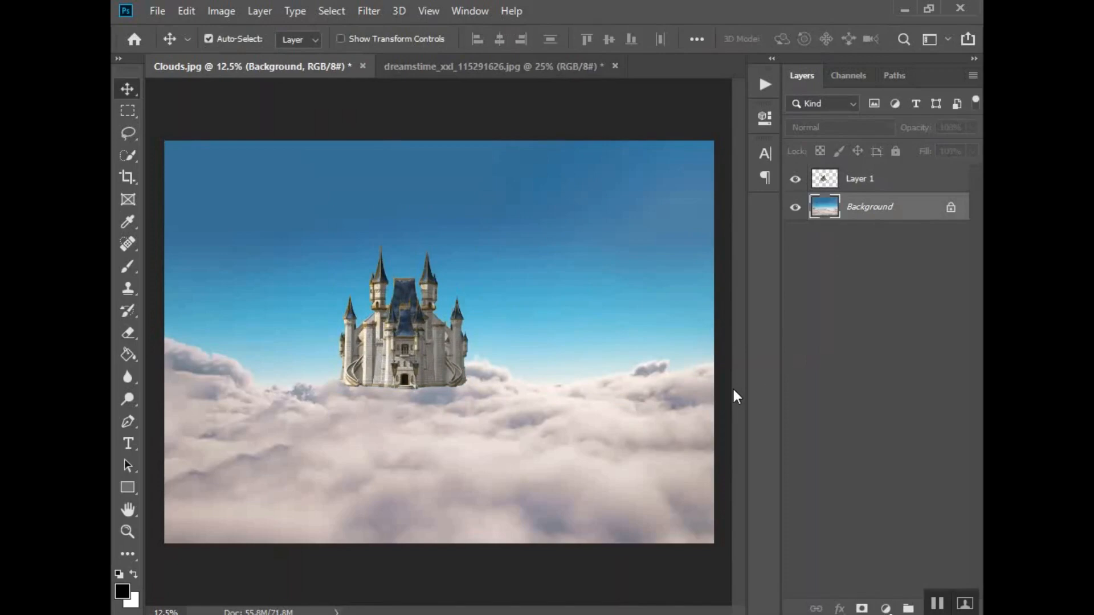
{"action": "left_click", "coordinate": [130, 288]}
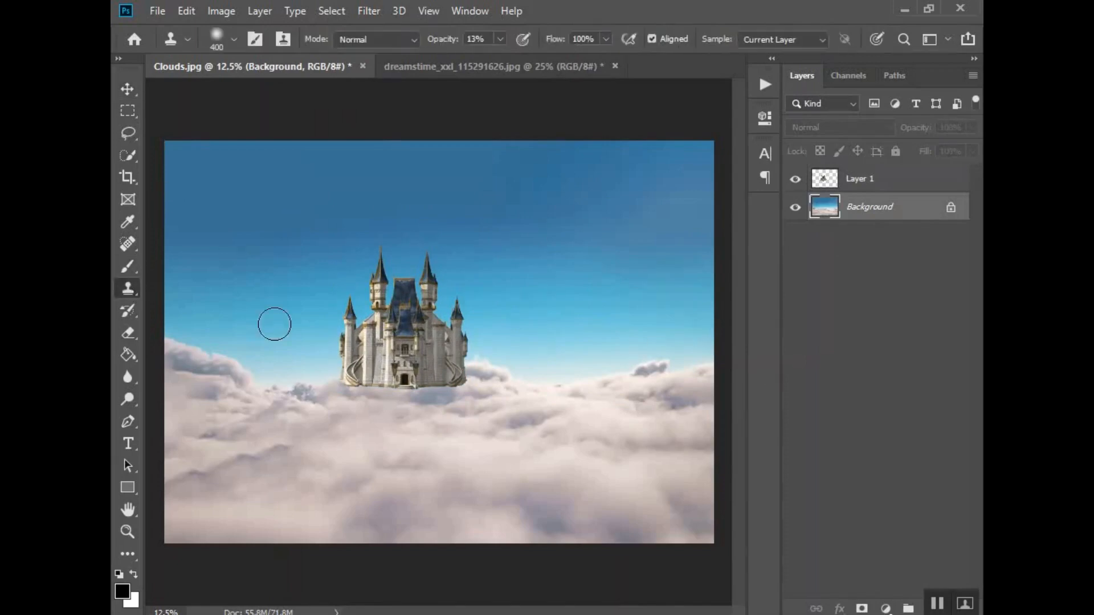
{"action": "key", "text": "bracketright"}
{"action": "key", "text": "bracketright"}
{"action": "key", "text": "bracketright"}
{"action": "key", "text": "bracketright"}
{"action": "key", "text": "bracketright"}
{"action": "key", "text": "bracketright"}
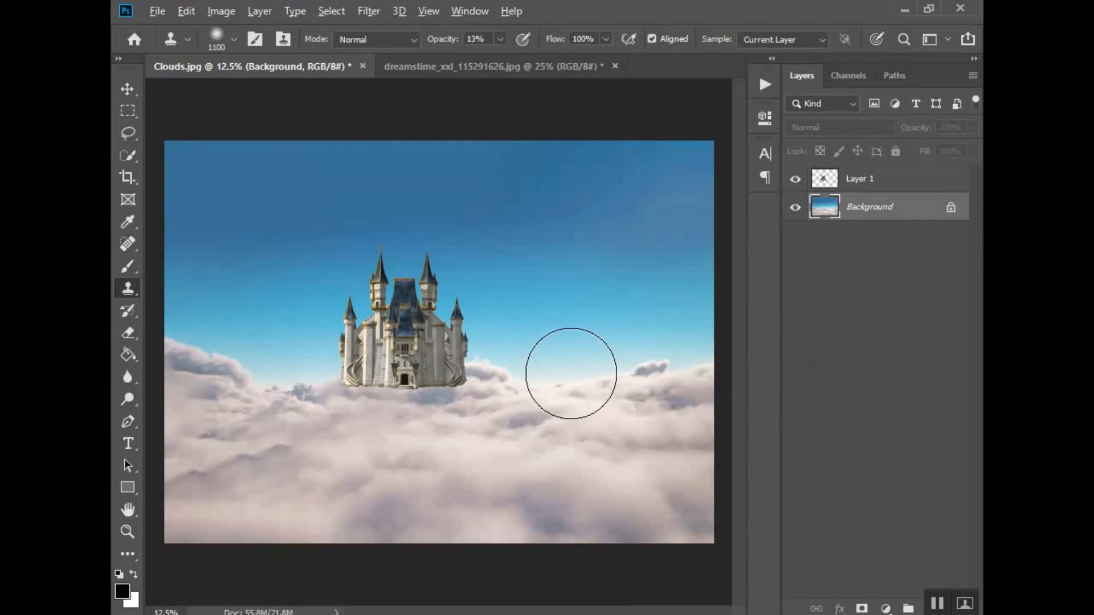
Step: Sample the horizon clouds right of the castle and clone them faintly into the sky above at 13% opacity, undoing the last stroke
{"action": "left_click_drag", "start_coordinate": [571, 374], "coordinate": [599, 303]}
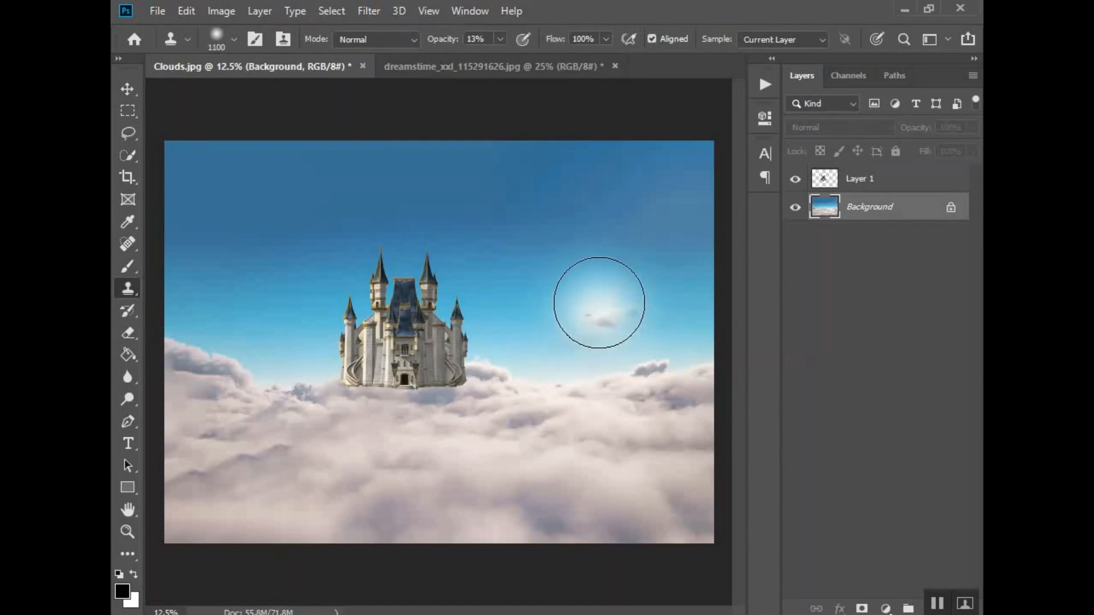
{"action": "left_click", "coordinate": [564, 374], "text": "alt"}
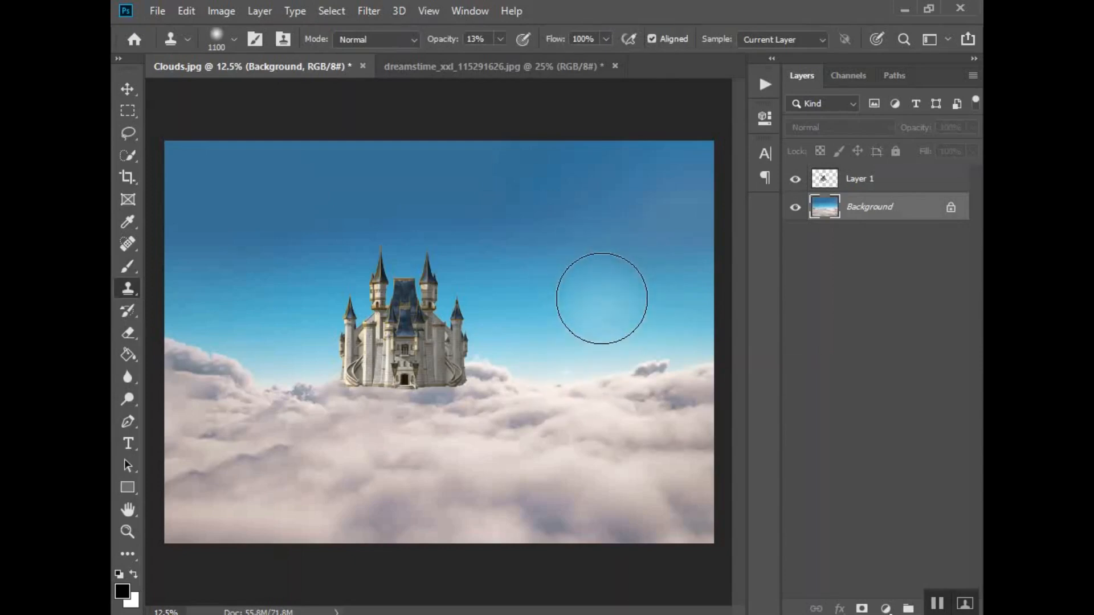
{"action": "left_click_drag", "start_coordinate": [604, 297], "coordinate": [595, 191]}
{"action": "key", "text": "ctrl+z"}
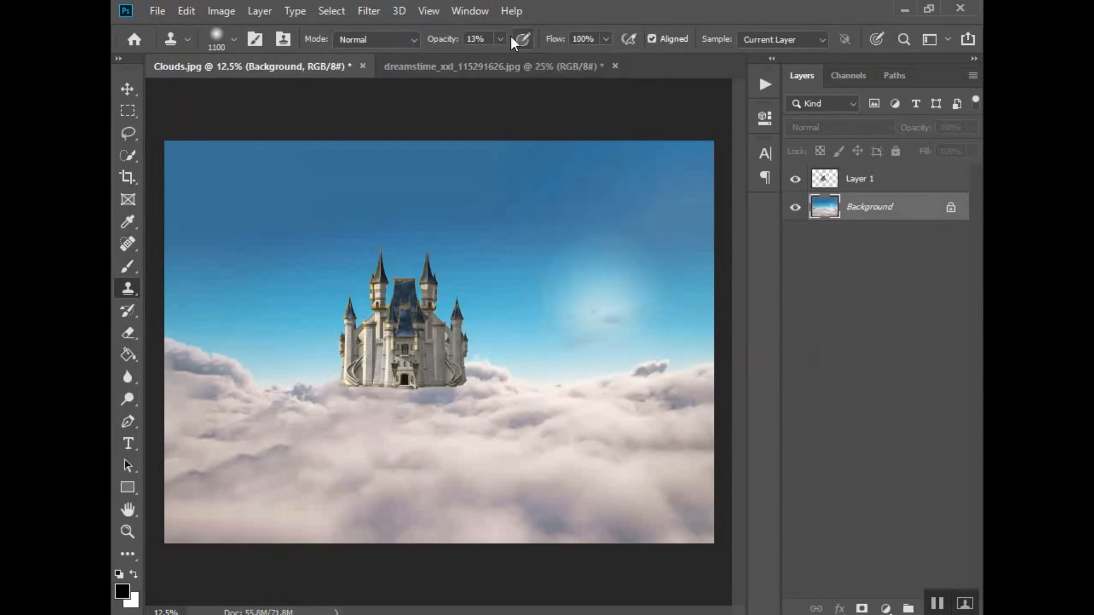
Step: Set the Clone Stamp opacity to 100% and paint a higher bank of clouds from the castle's right side to the image edge
{"action": "left_click", "coordinate": [499, 39]}
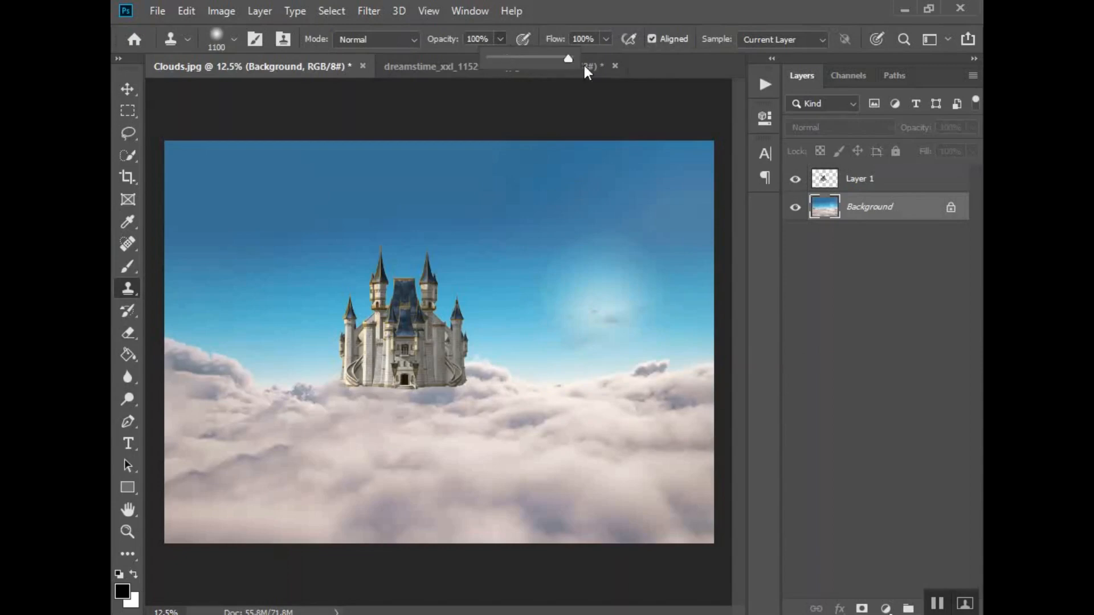
{"action": "left_click", "coordinate": [596, 279]}
{"action": "mouse_move", "coordinate": [596, 278]}
{"action": "left_mouse_down"}
{"action": "mouse_move", "coordinate": [661, 279]}
{"action": "mouse_move", "coordinate": [697, 307]}
{"action": "mouse_move", "coordinate": [588, 347]}
{"action": "mouse_move", "coordinate": [623, 372]}
{"action": "mouse_move", "coordinate": [696, 370]}
{"action": "mouse_move", "coordinate": [618, 393]}
{"action": "mouse_move", "coordinate": [554, 378]}
{"action": "mouse_move", "coordinate": [525, 400]}
{"action": "mouse_move", "coordinate": [598, 401]}
{"action": "mouse_move", "coordinate": [728, 352]}
{"action": "left_mouse_up"}
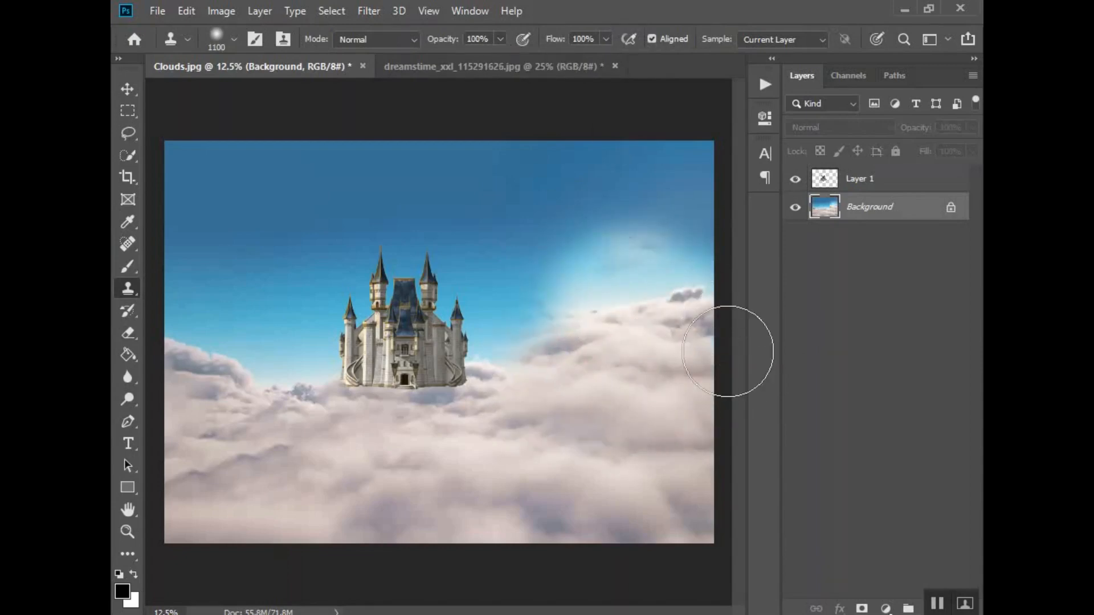
Step: Clone clear blue sky over the pale haze above the raised cloud bank and touch up the bank's edge beside the castle
{"action": "left_click", "coordinate": [501, 225]}
{"action": "key", "text": "ctrl+z"}
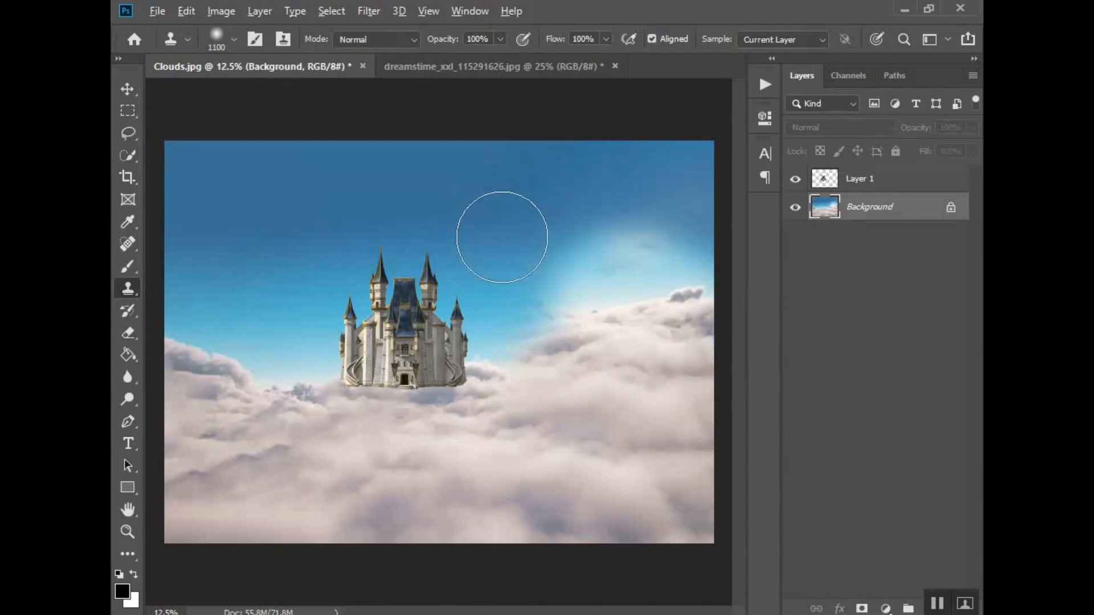
{"action": "mouse_move", "coordinate": [502, 237]}
{"action": "left_mouse_down"}
{"action": "mouse_move", "coordinate": [548, 255]}
{"action": "mouse_move", "coordinate": [674, 239]}
{"action": "mouse_move", "coordinate": [569, 261]}
{"action": "mouse_move", "coordinate": [707, 245]}
{"action": "left_mouse_up"}
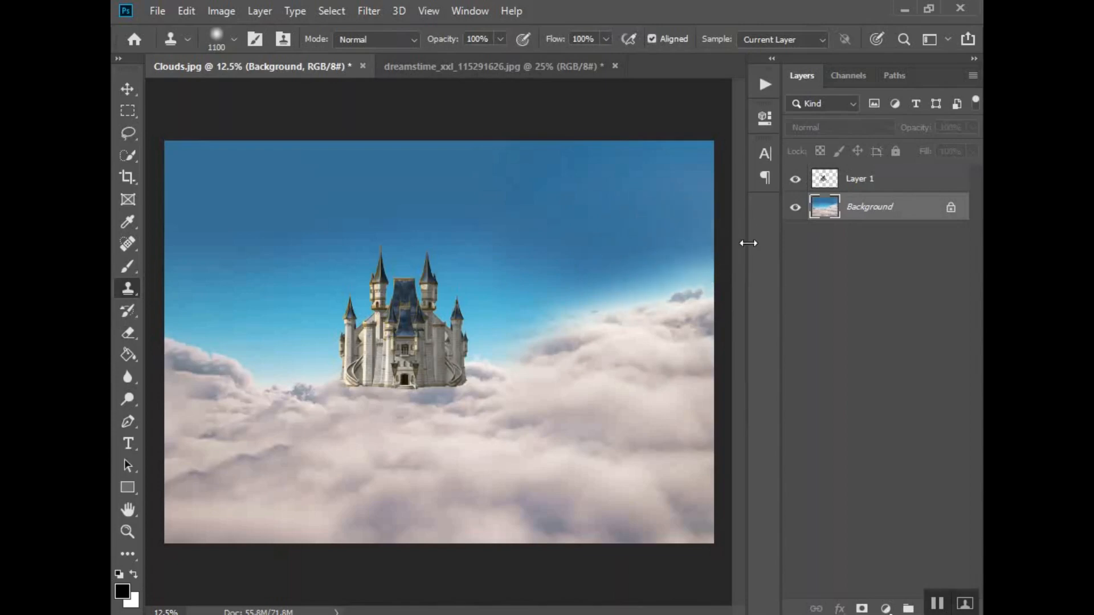
{"action": "left_click", "coordinate": [548, 332]}
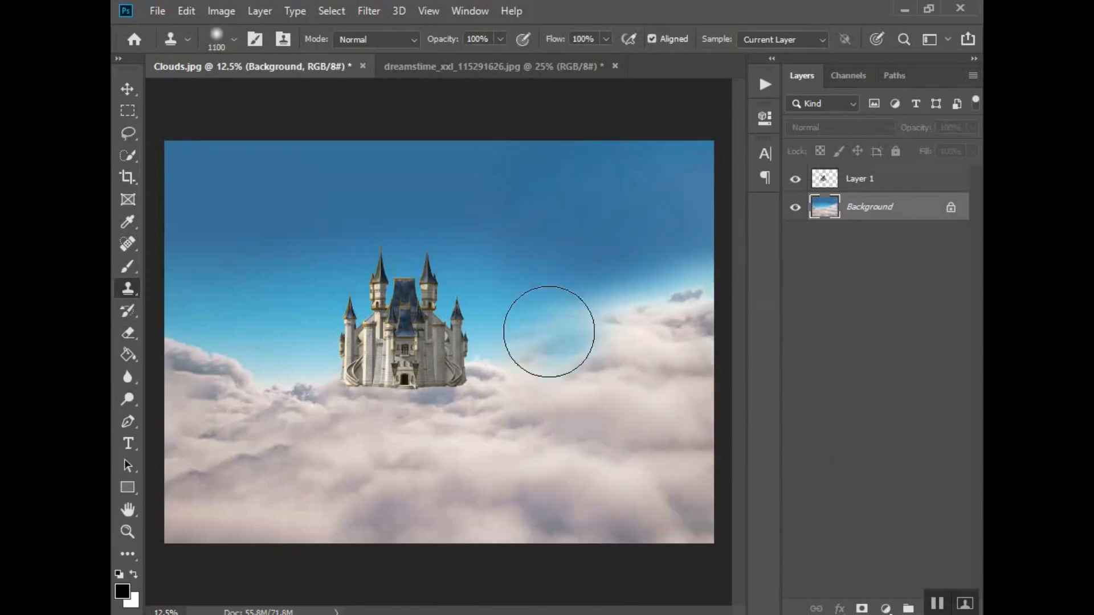
{"action": "mouse_move", "coordinate": [549, 332]}
{"action": "left_mouse_down"}
{"action": "mouse_move", "coordinate": [528, 375]}
{"action": "mouse_move", "coordinate": [526, 363]}
{"action": "mouse_move", "coordinate": [576, 374]}
{"action": "mouse_move", "coordinate": [545, 359]}
{"action": "mouse_move", "coordinate": [581, 338]}
{"action": "mouse_move", "coordinate": [524, 405]}
{"action": "mouse_move", "coordinate": [535, 372]}
{"action": "mouse_move", "coordinate": [597, 373]}
{"action": "mouse_move", "coordinate": [631, 425]}
{"action": "mouse_move", "coordinate": [604, 434]}
{"action": "left_mouse_up"}
Step: Move the castle on Layer 1 up onto the raised cloud bank near the image's right edge
{"action": "left_click", "coordinate": [868, 183]}
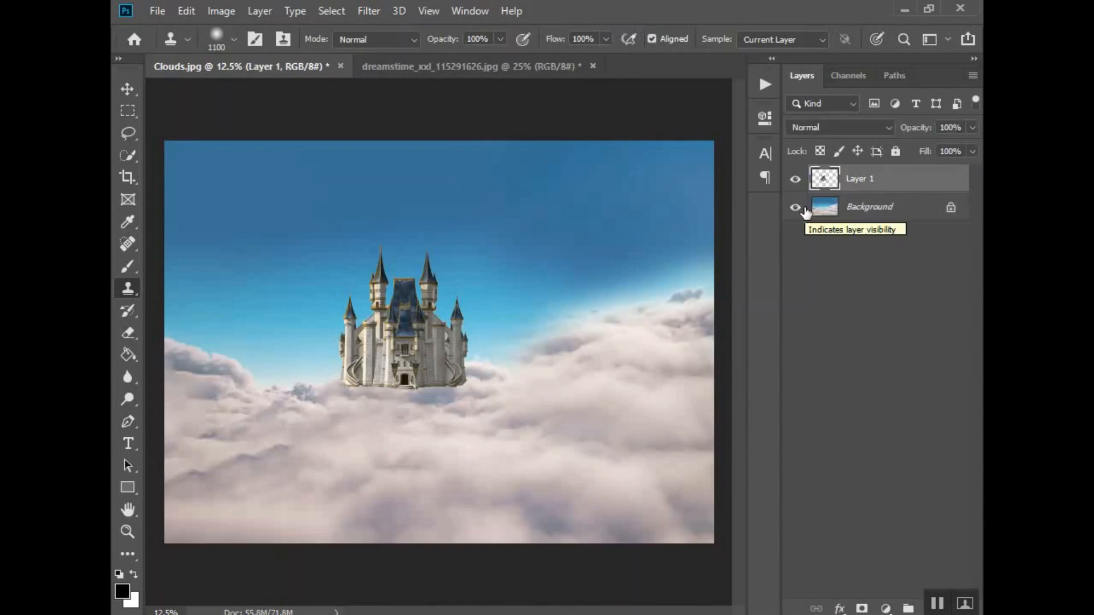
{"action": "key", "text": "v"}
{"action": "left_click_drag", "start_coordinate": [432, 356], "coordinate": [640, 306]}
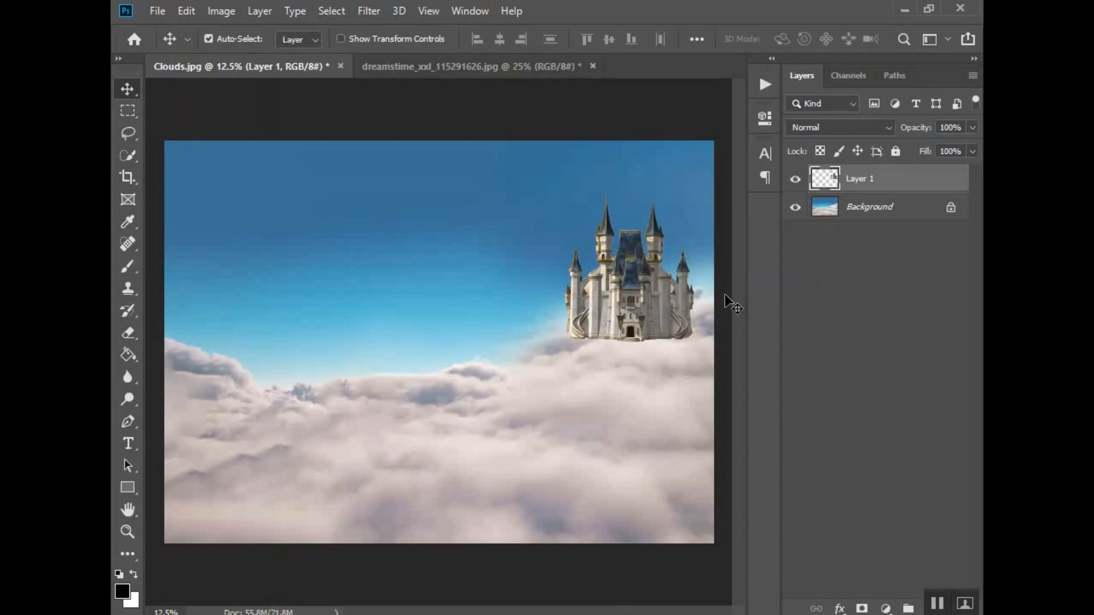
Step: Add a layer mask to the castle layer and hide the remnants around the tower tips with a black 200 px brush
{"action": "left_click", "coordinate": [861, 608]}
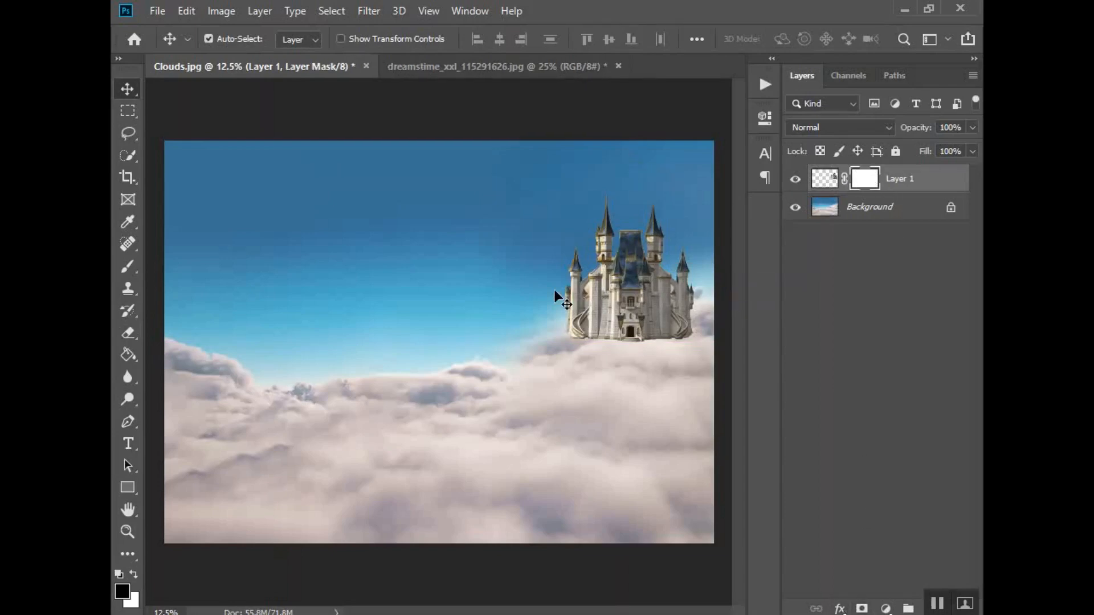
{"action": "key", "text": "b"}
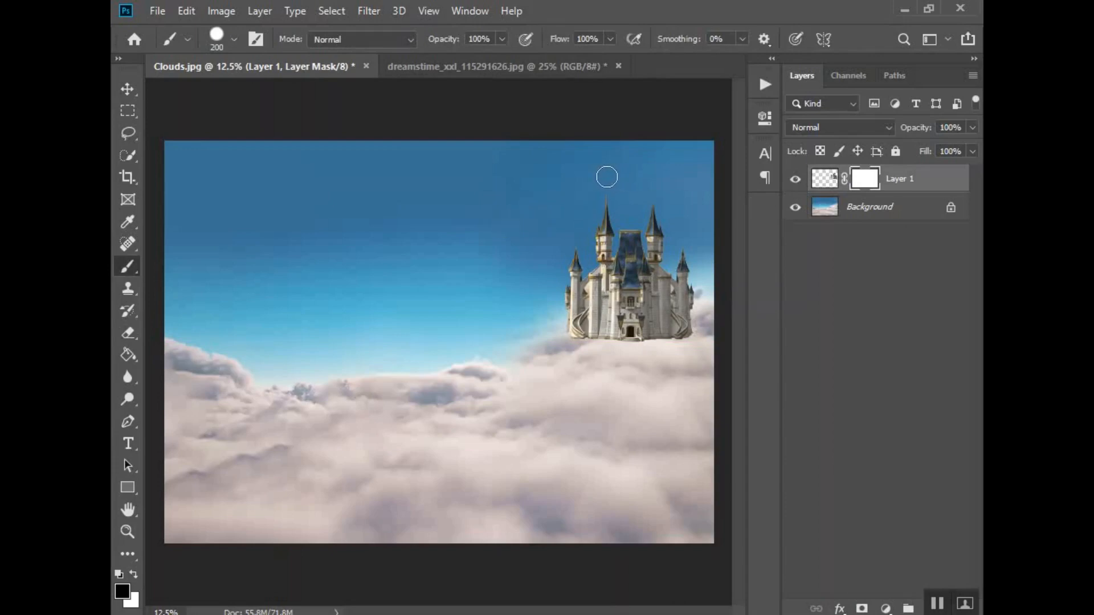
{"action": "left_click", "coordinate": [605, 191]}
{"action": "left_click", "coordinate": [575, 238]}
{"action": "left_click", "coordinate": [501, 40]}
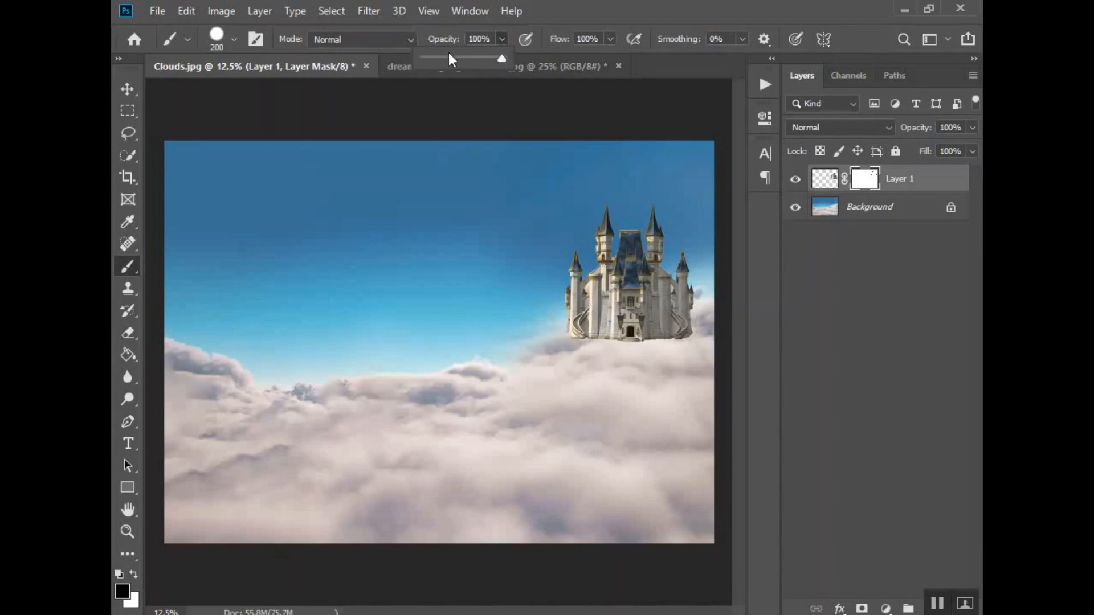
Step: Set the castle image's Brightness to 37 with Brightness/Contrast and lower its layer opacity to 90%
{"action": "left_click", "coordinate": [217, 12]}
{"action": "mouse_move", "coordinate": [259, 11]}
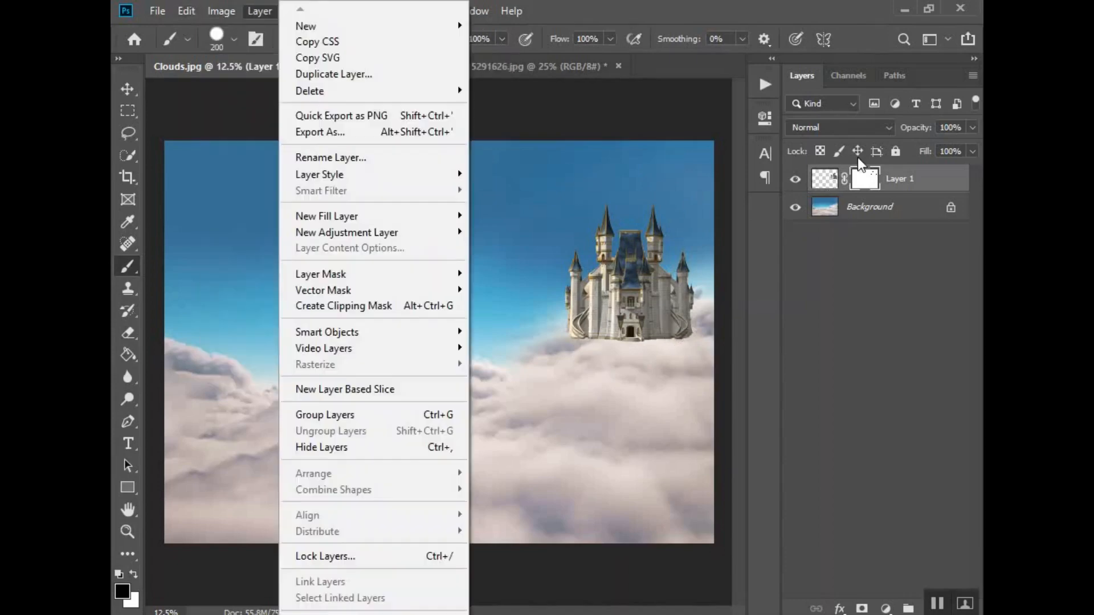
{"action": "left_click", "coordinate": [818, 185]}
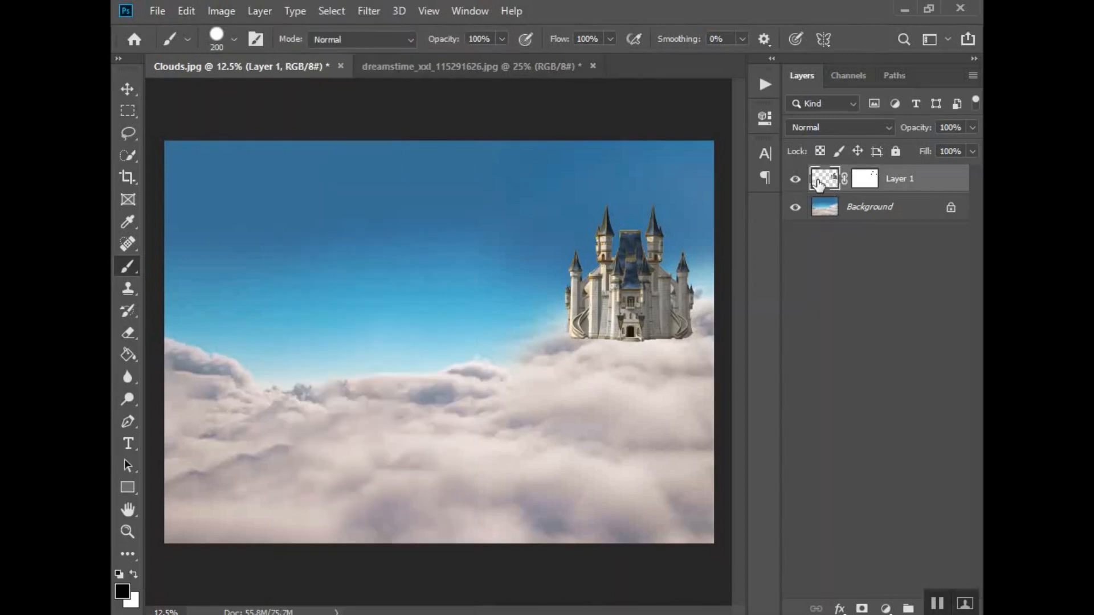
{"action": "left_click", "coordinate": [224, 12]}
{"action": "mouse_move", "coordinate": [244, 53]}
{"action": "left_click", "coordinate": [476, 51]}
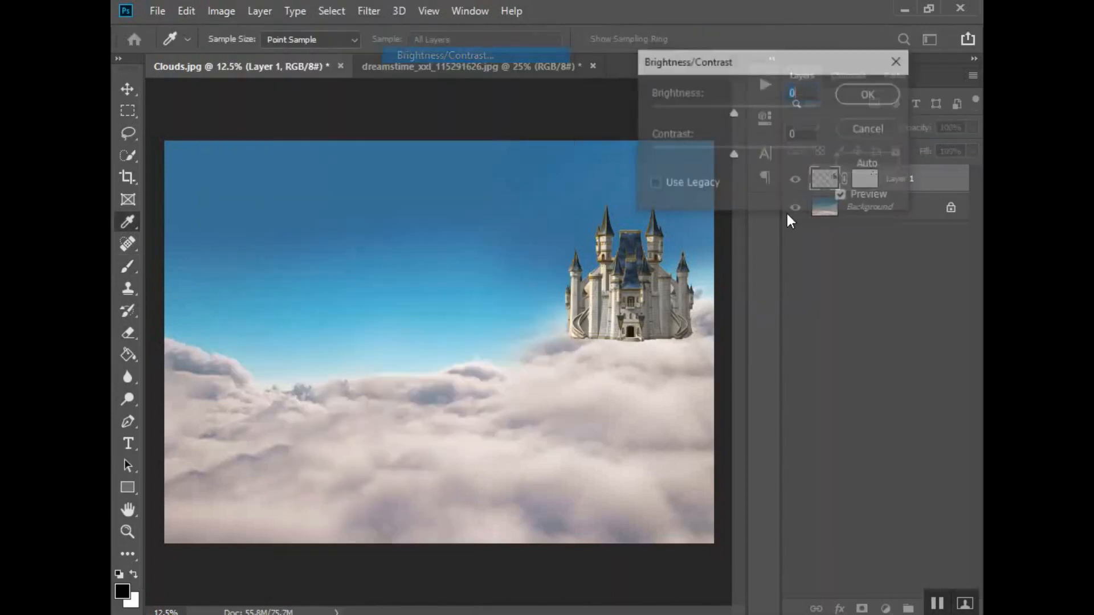
{"action": "left_click_drag", "start_coordinate": [740, 112], "coordinate": [754, 110]}
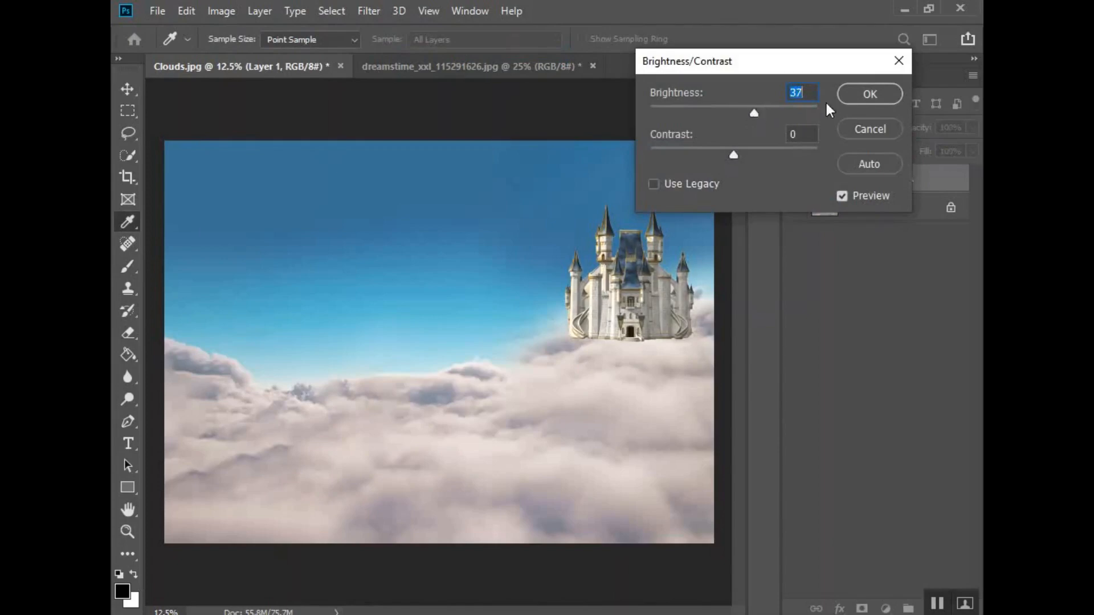
{"action": "left_click", "coordinate": [866, 94]}
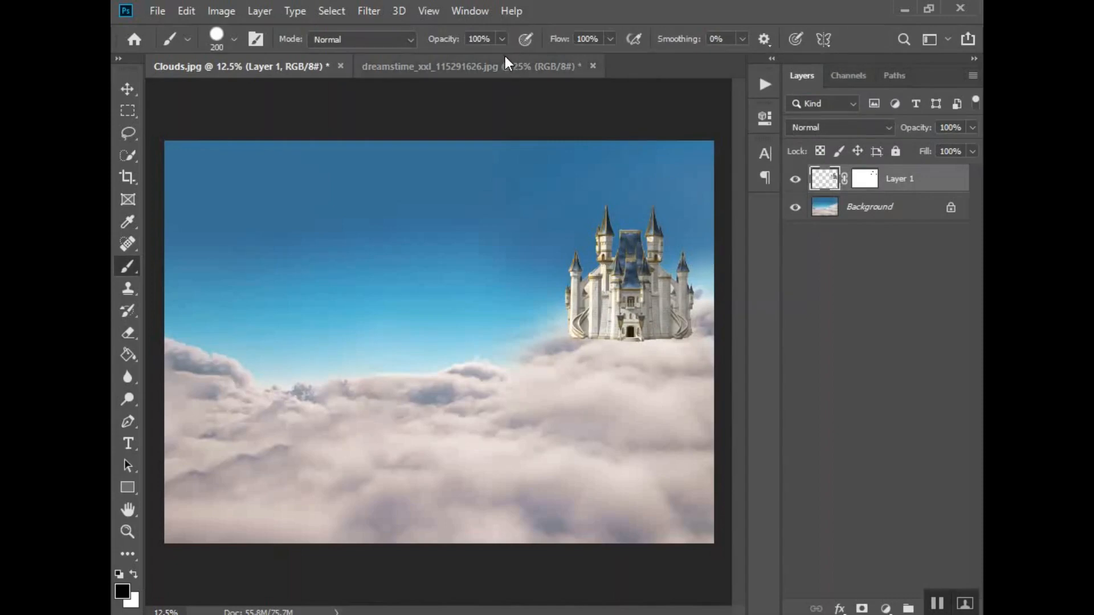
{"action": "left_click_drag", "start_coordinate": [974, 130], "coordinate": [957, 149]}
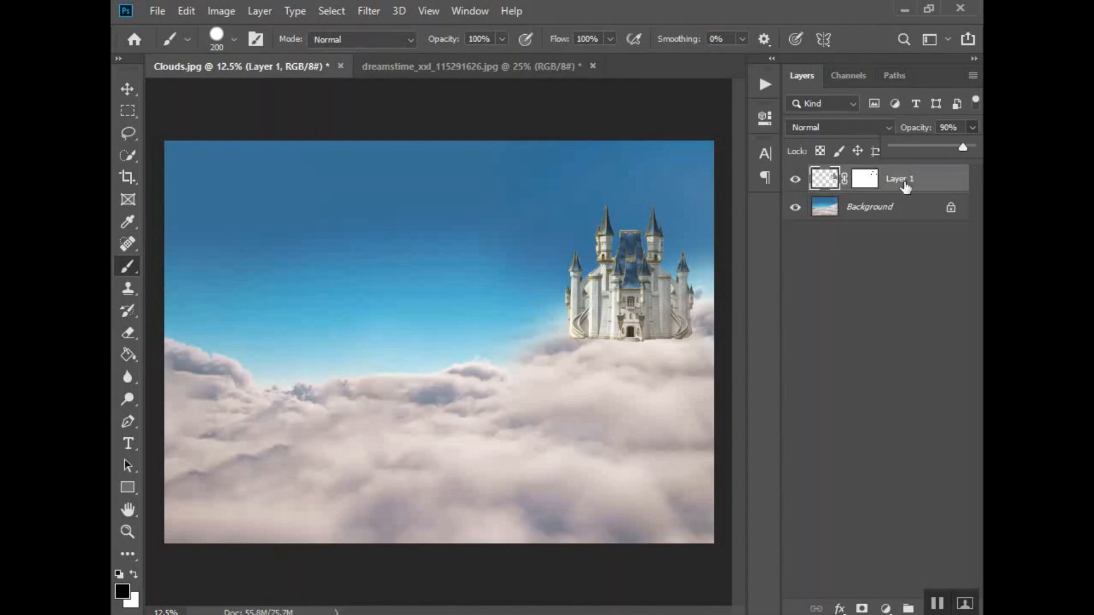
Step: Paint black at 10% brush opacity on the castle's mask along its base to fade it into the clouds
{"action": "left_click", "coordinate": [866, 180]}
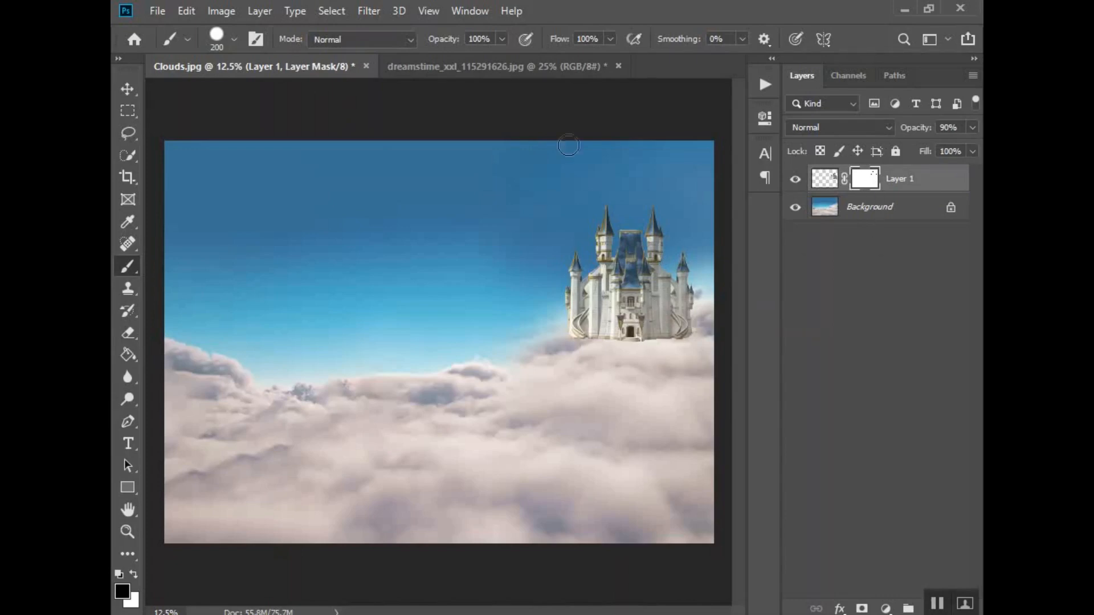
{"action": "left_click", "coordinate": [502, 39]}
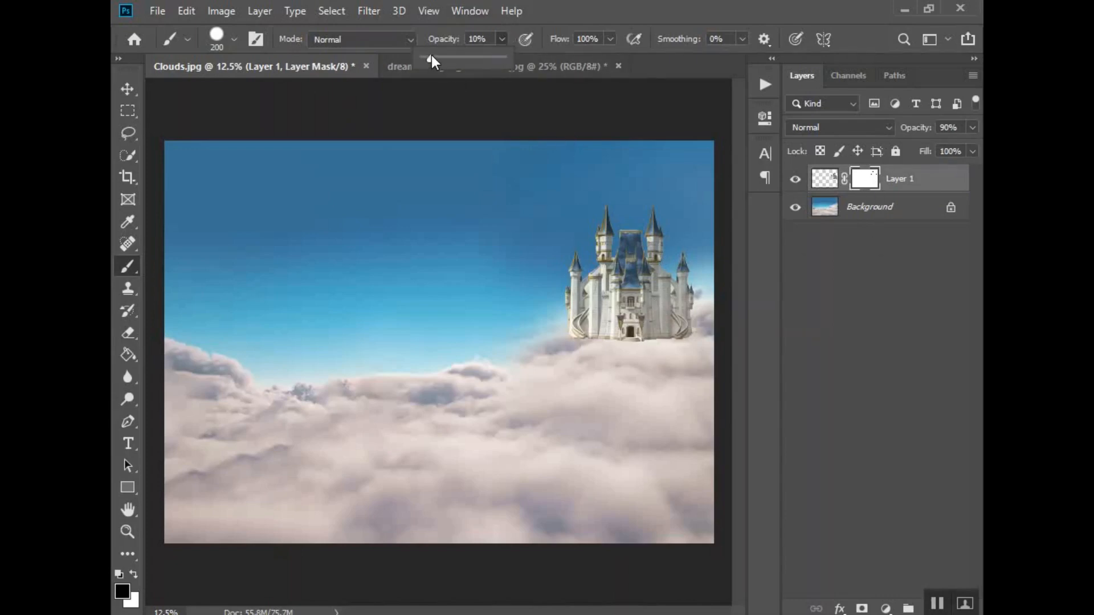
{"action": "left_click", "coordinate": [664, 352]}
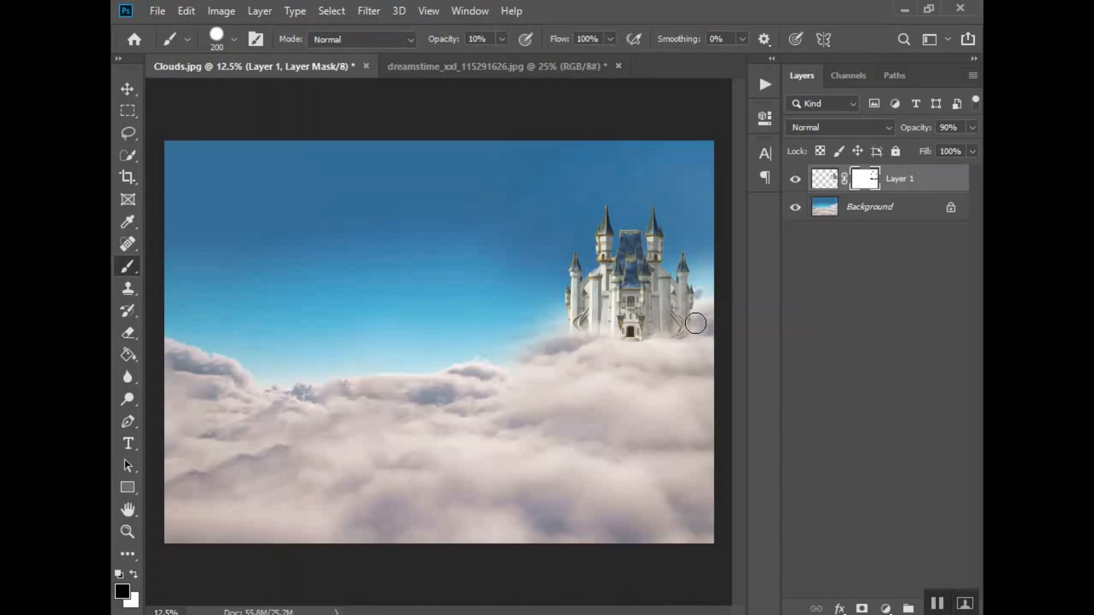
{"action": "mouse_move", "coordinate": [653, 338]}
{"action": "left_mouse_down"}
{"action": "mouse_move", "coordinate": [628, 360]}
{"action": "mouse_move", "coordinate": [607, 337]}
{"action": "mouse_move", "coordinate": [646, 345]}
{"action": "mouse_move", "coordinate": [564, 335]}
{"action": "left_mouse_up"}
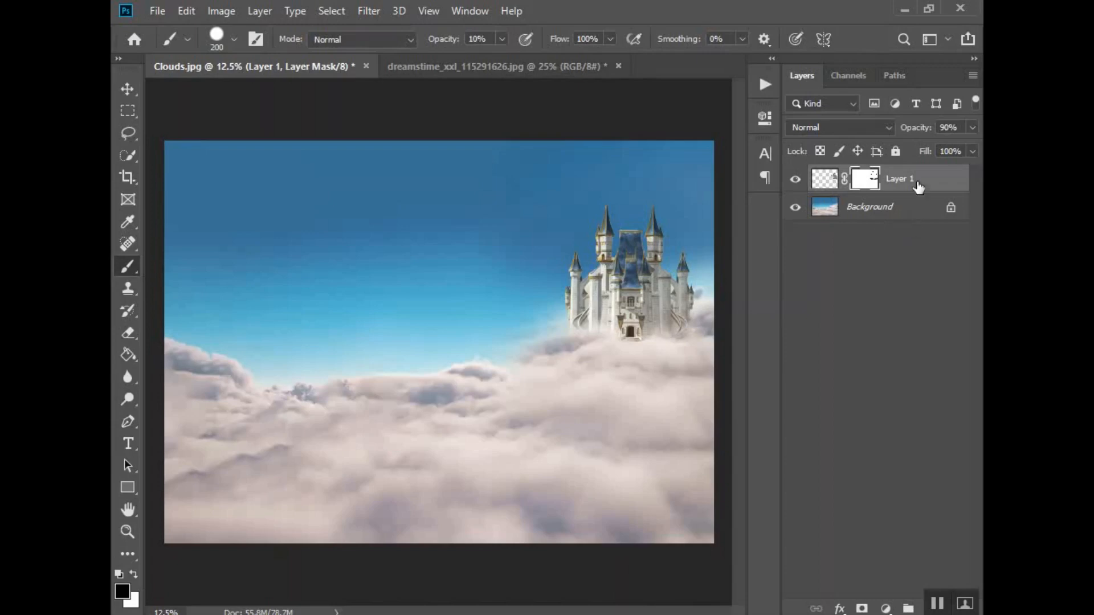
Step: Duplicate the castle layer within the Clouds.jpg document under the name Layer 1 copy
{"action": "left_click", "coordinate": [826, 183]}
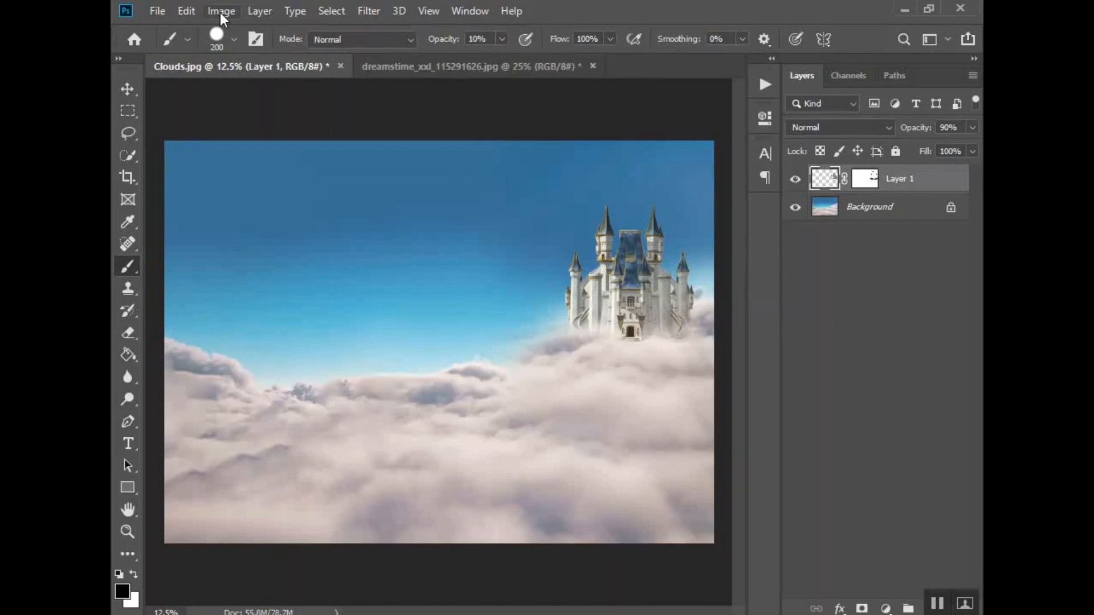
{"action": "right_click", "coordinate": [921, 182]}
{"action": "left_click", "coordinate": [770, 91]}
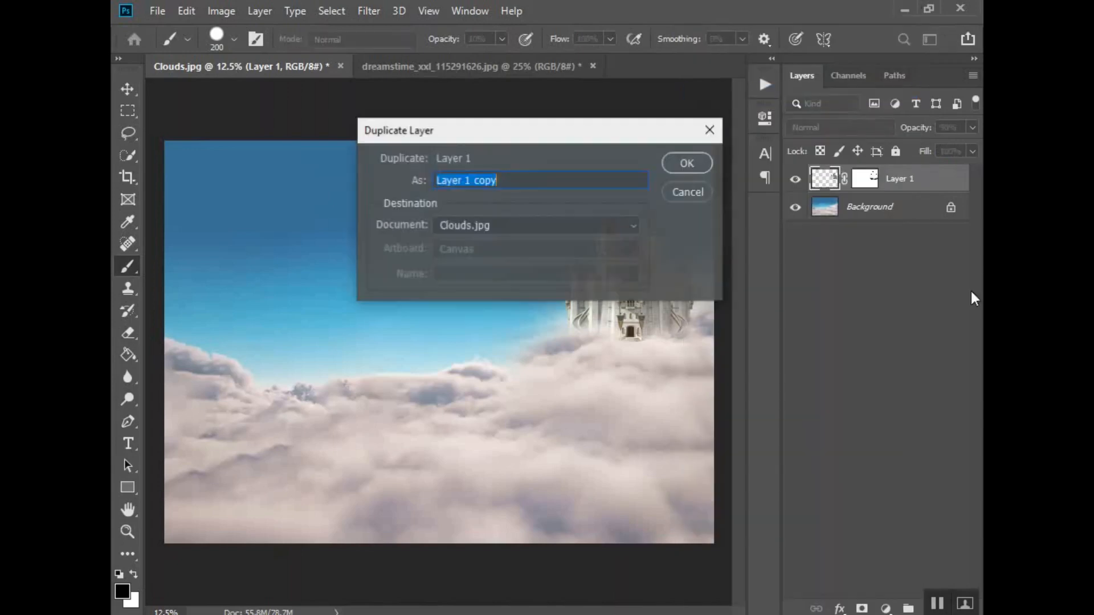
{"action": "left_click", "coordinate": [682, 163]}
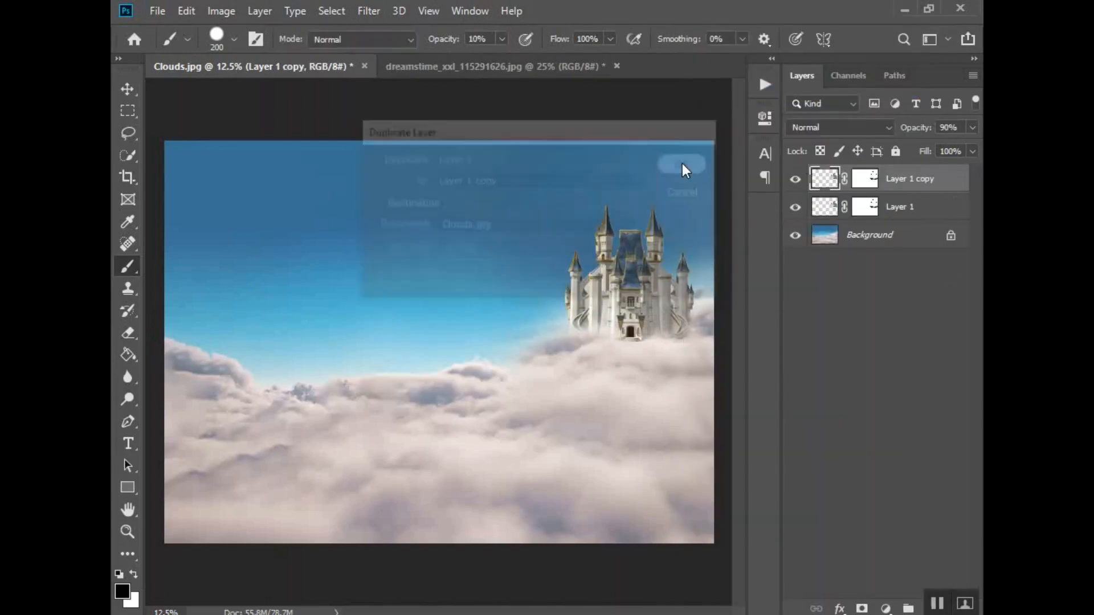
Step: Apply a Gaussian Blur with a 4.3 pixel radius to the duplicated castle layer
{"action": "left_click", "coordinate": [360, 10]}
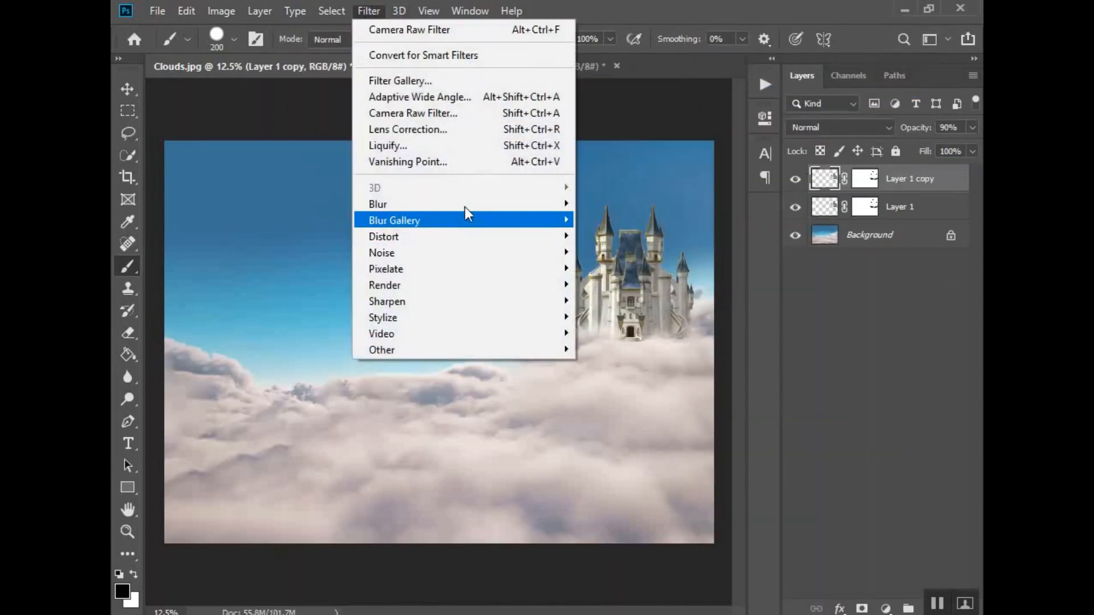
{"action": "mouse_move", "coordinate": [467, 202]}
{"action": "left_click", "coordinate": [661, 269]}
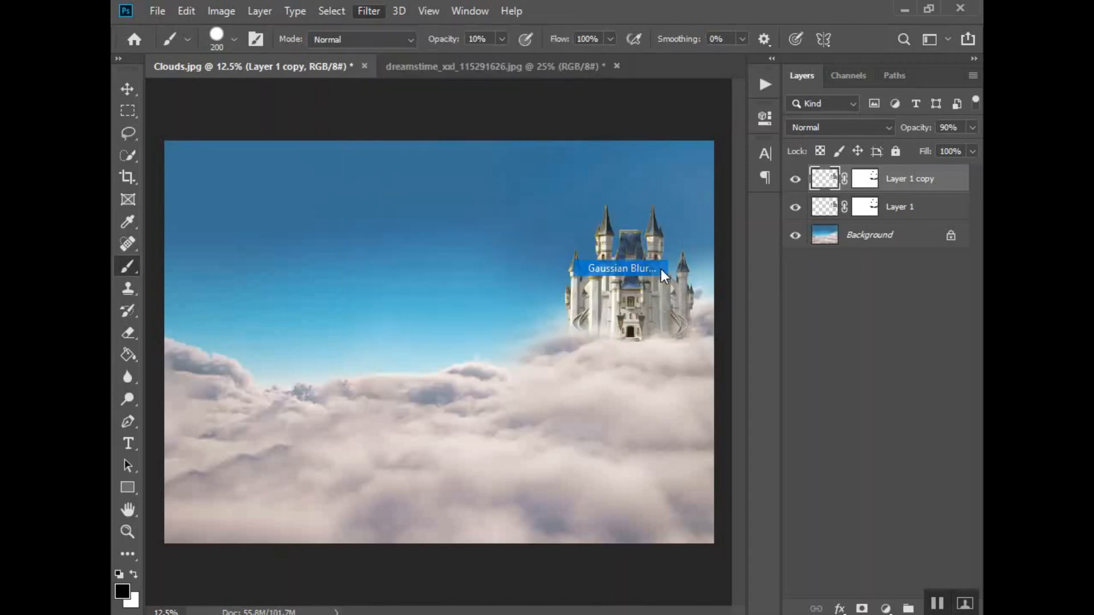
{"action": "left_click_drag", "start_coordinate": [774, 316], "coordinate": [857, 222]}
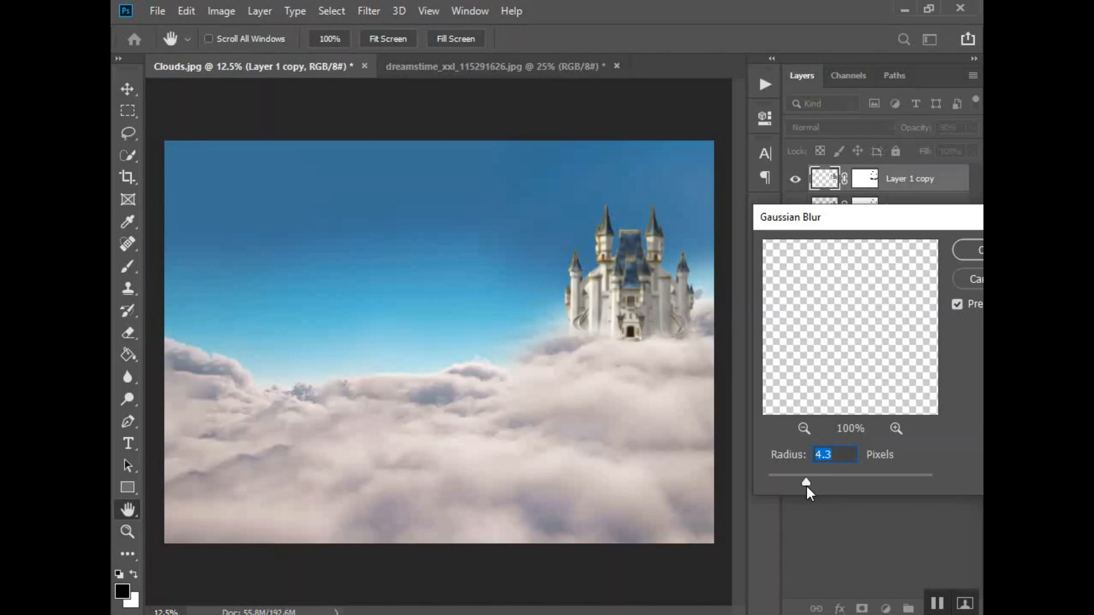
{"action": "left_click", "coordinate": [969, 249]}
{"action": "key", "text": "b"}
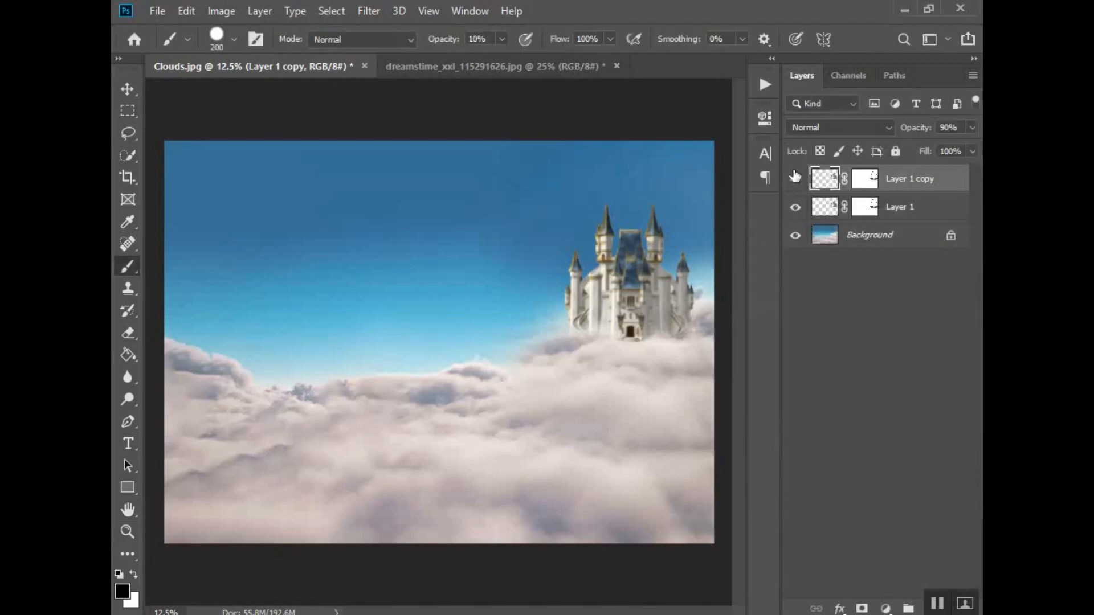
Step: Compare the blurred castle copy with the sharp original by toggling its visibility, and delete the original Layer 1
{"action": "left_click", "coordinate": [795, 178]}
{"action": "left_click", "coordinate": [795, 179]}
{"action": "left_click", "coordinate": [795, 179]}
{"action": "left_click", "coordinate": [795, 179]}
{"action": "left_click", "coordinate": [915, 210]}
{"action": "key", "text": "Delete"}
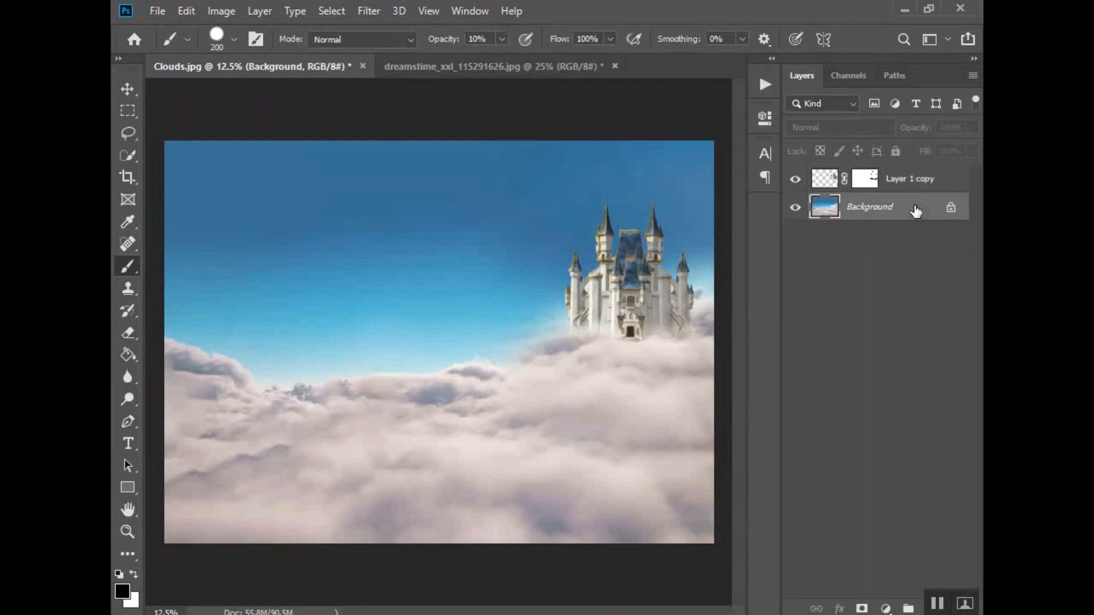
Step: Save the composite as a layered Photoshop file named Rainbowa in the 80's Rainbow Friends folder
{"action": "left_click", "coordinate": [157, 11]}
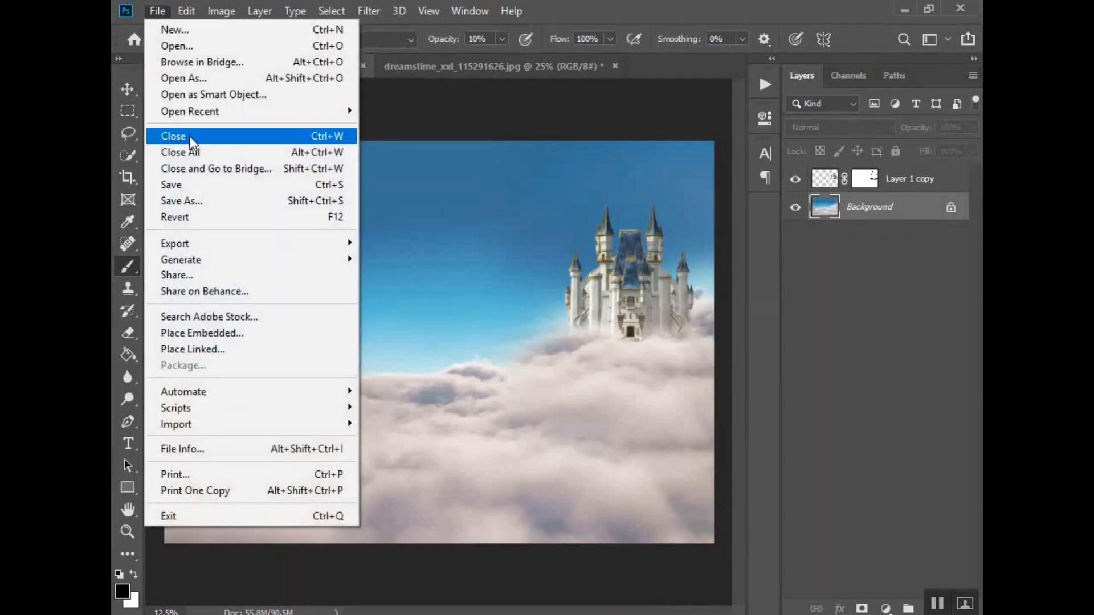
{"action": "left_click", "coordinate": [206, 201]}
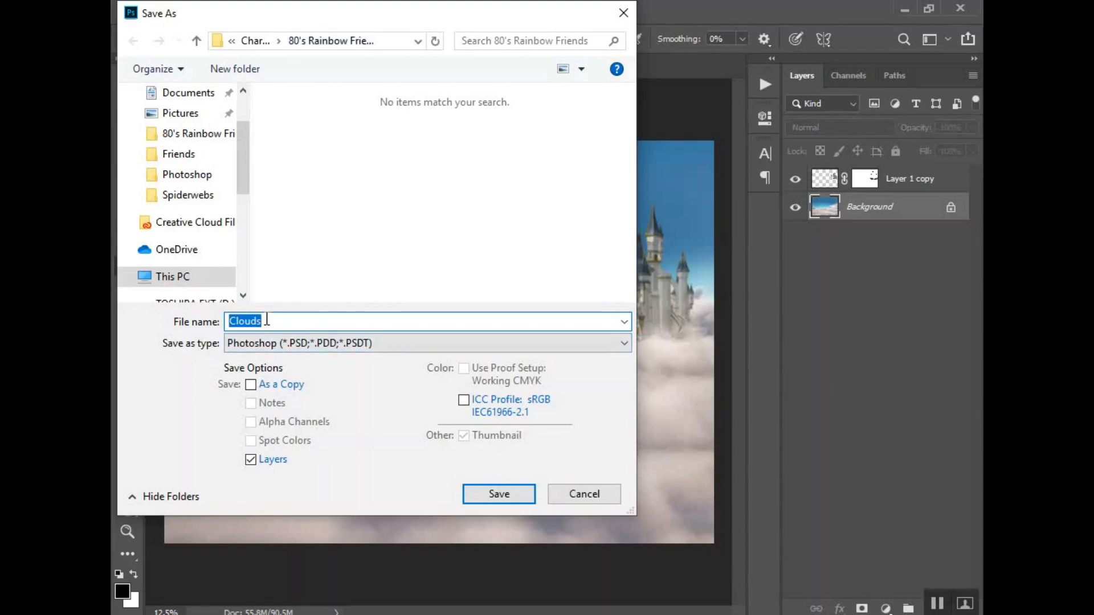
{"action": "type", "text": "Rainbowa"}
{"action": "left_click", "coordinate": [504, 494]}
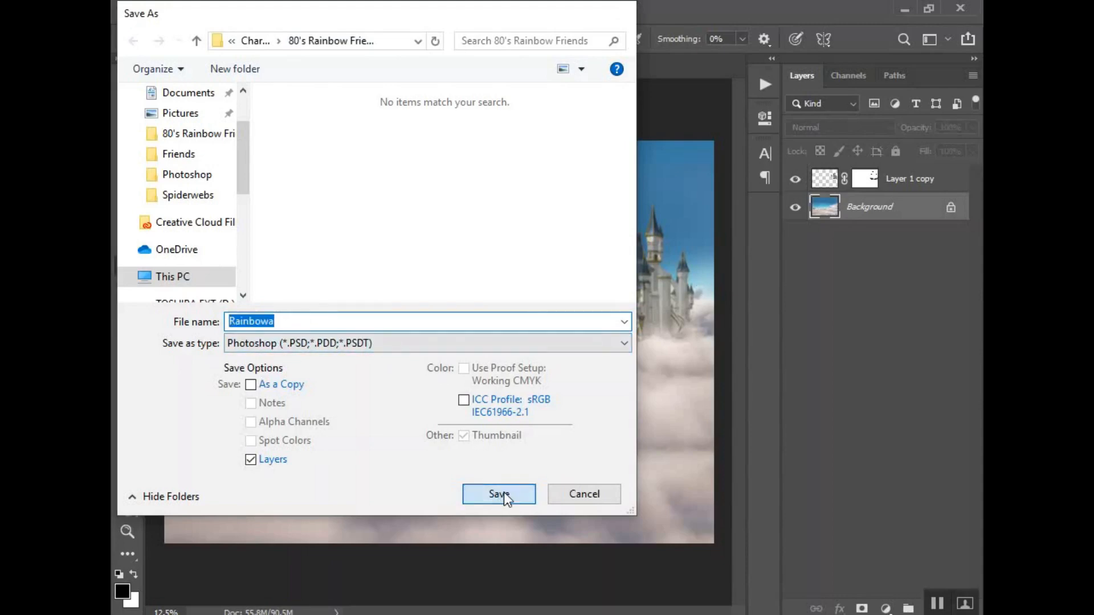
{"action": "left_click", "coordinate": [734, 166]}
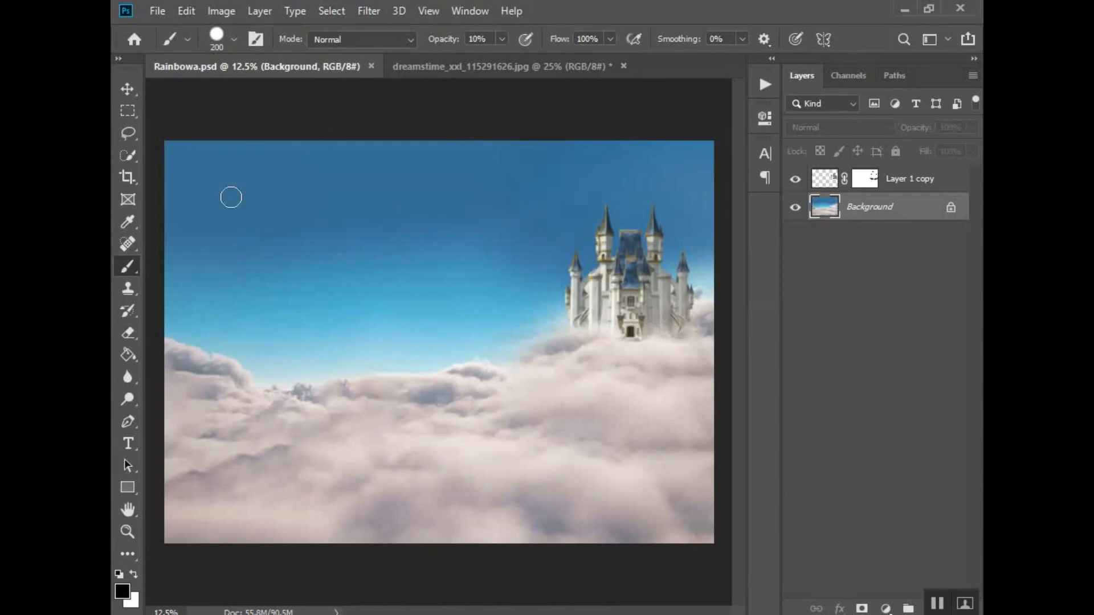
Step: Start placing an embedded image and browse through Urban Rhino Photography, Photoshop Tools, Urban Rhino Actions, Overlays and Rainbows to the Rainbow Overlays folder
{"action": "left_click", "coordinate": [156, 11]}
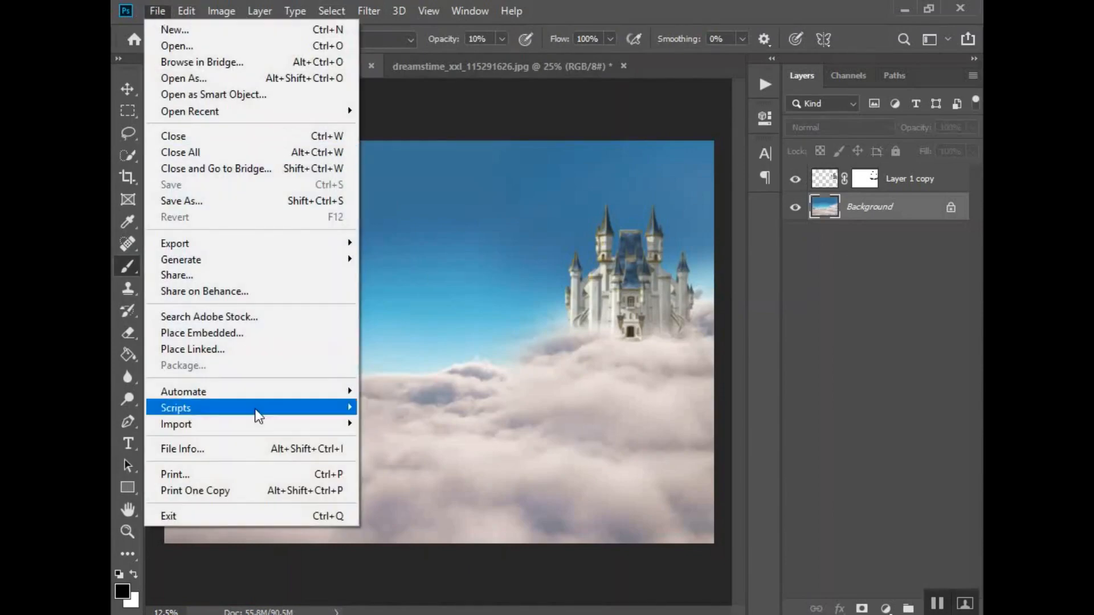
{"action": "left_click", "coordinate": [249, 335]}
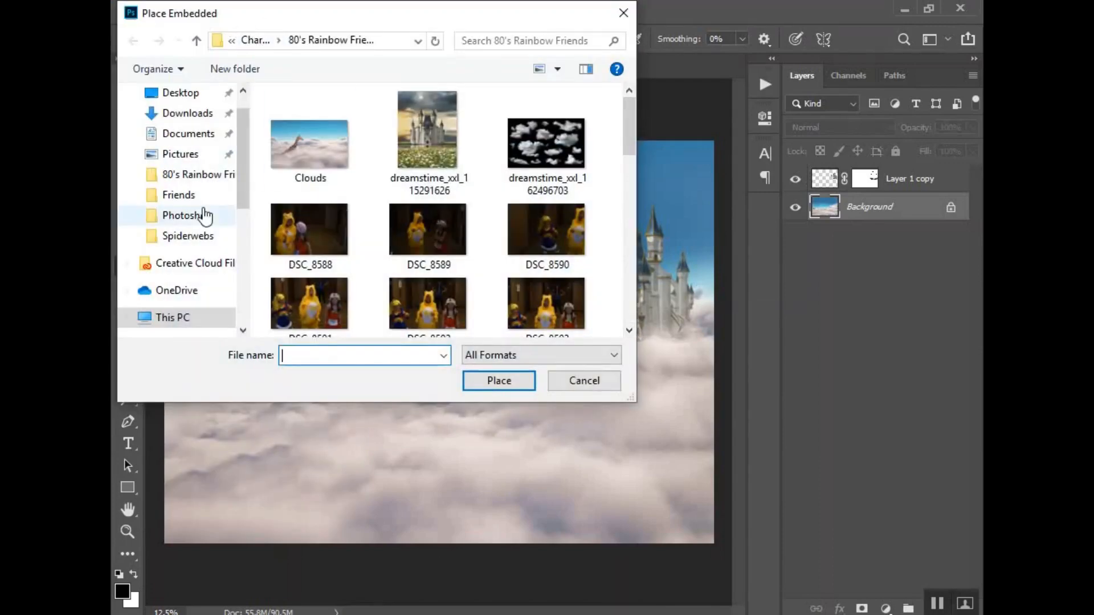
{"action": "scroll", "coordinate": [208, 220], "scroll_direction": "down", "scroll_amount": 5}
{"action": "left_click", "coordinate": [224, 236]}
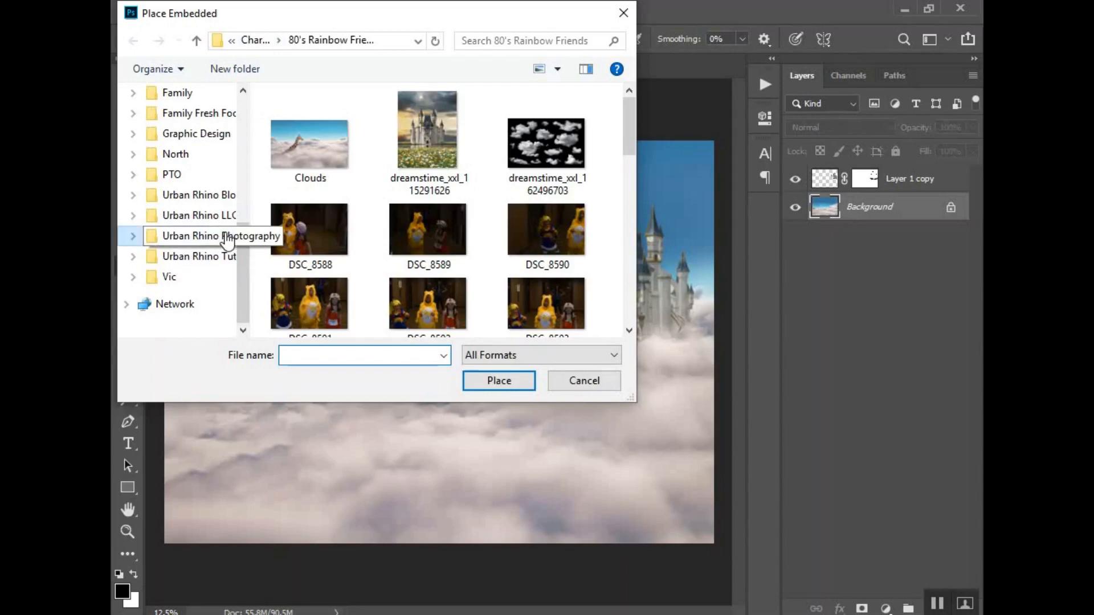
{"action": "scroll", "coordinate": [373, 234], "scroll_direction": "down", "scroll_amount": 4}
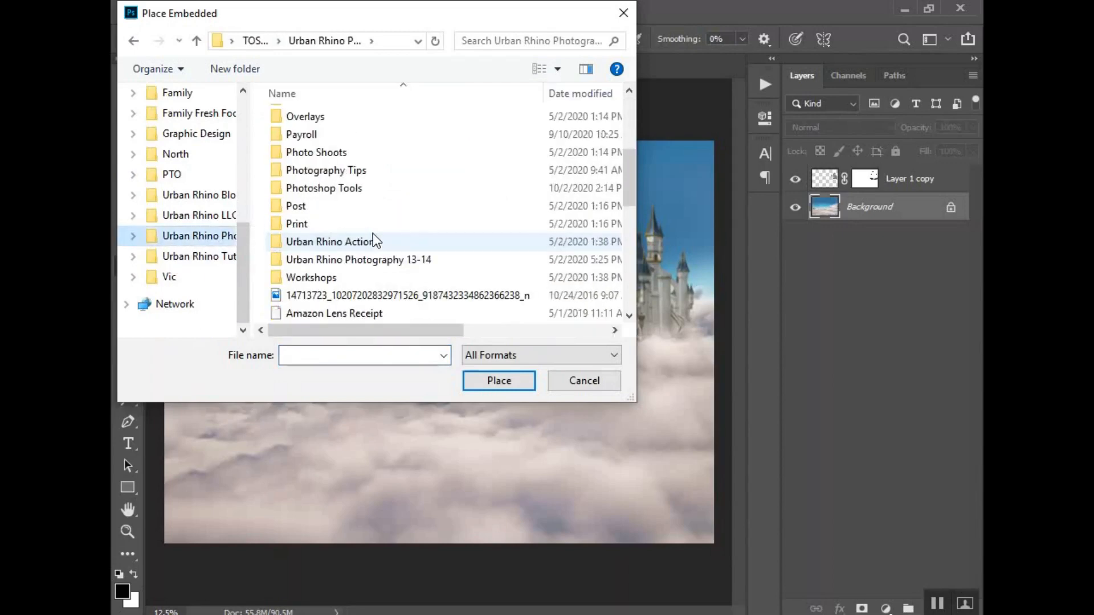
{"action": "double_click", "coordinate": [342, 190]}
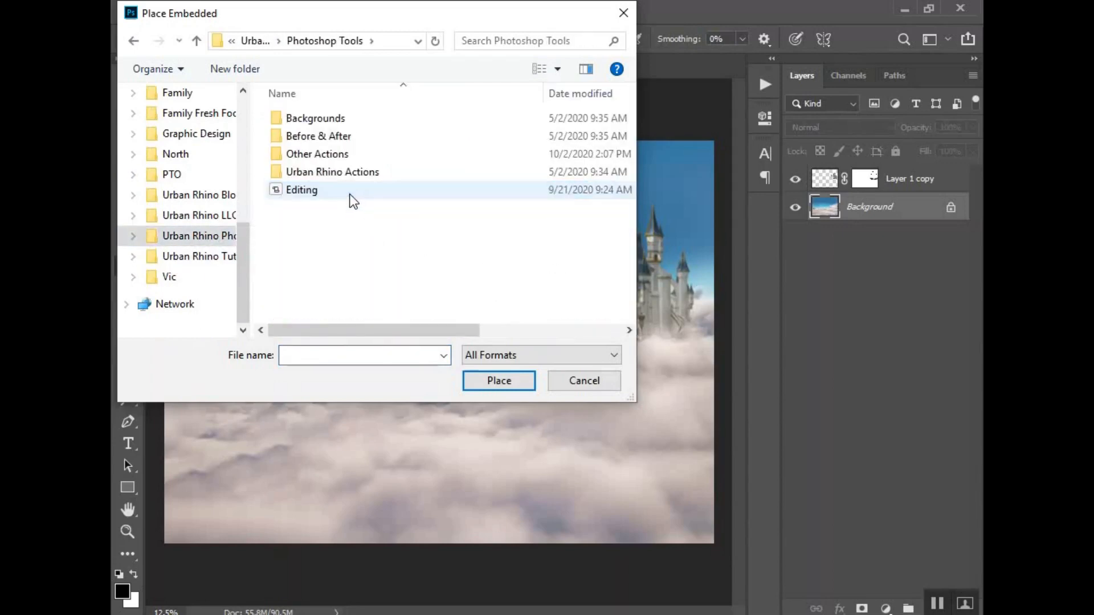
{"action": "double_click", "coordinate": [311, 171]}
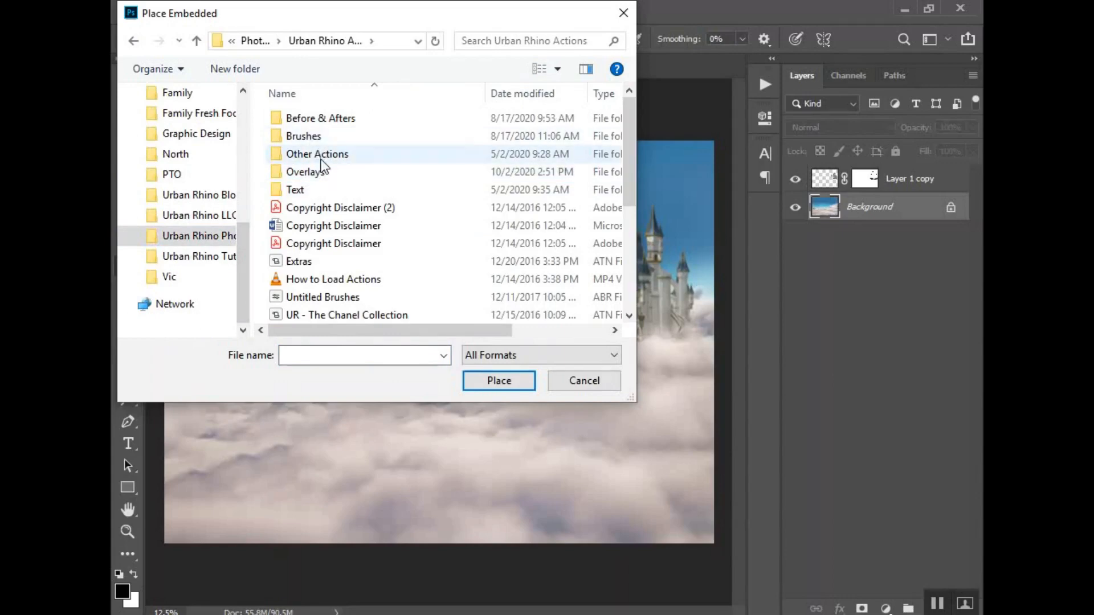
{"action": "double_click", "coordinate": [311, 172]}
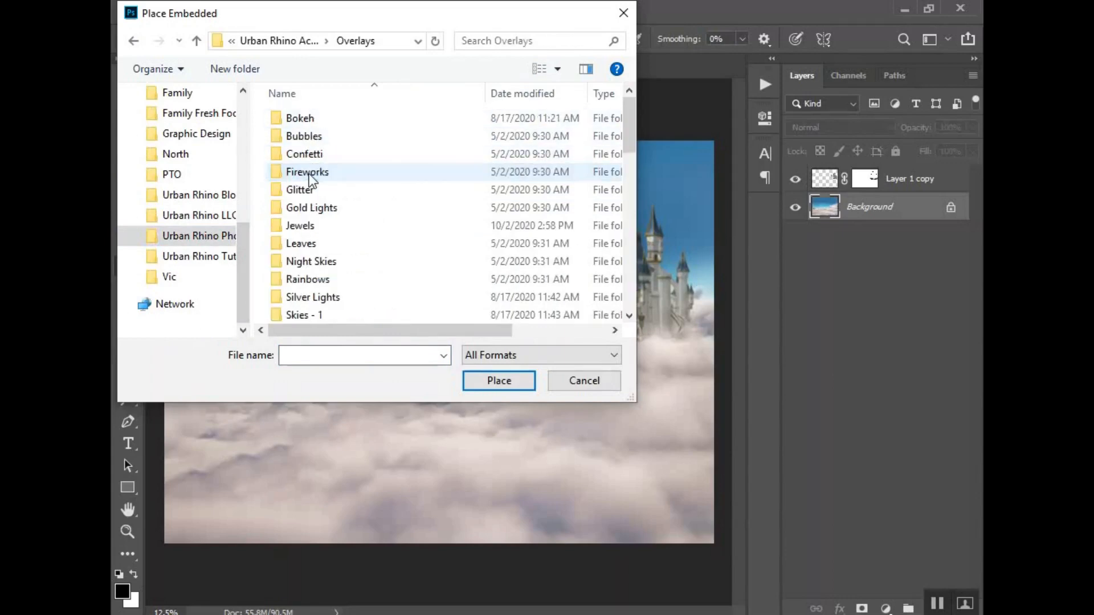
{"action": "scroll", "coordinate": [317, 268], "scroll_direction": "down", "scroll_amount": 2}
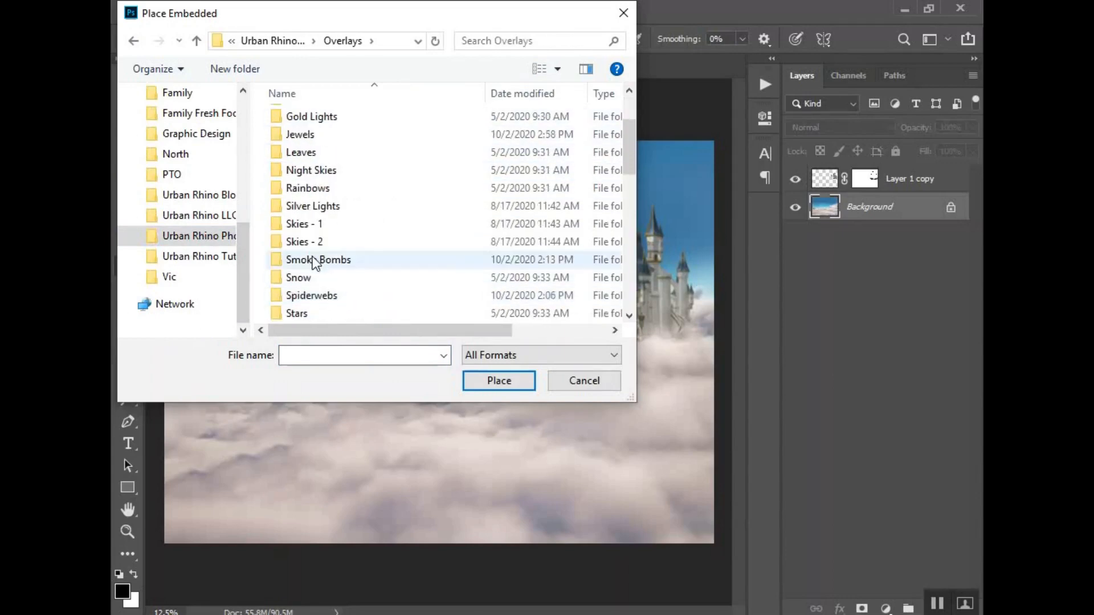
{"action": "double_click", "coordinate": [302, 188]}
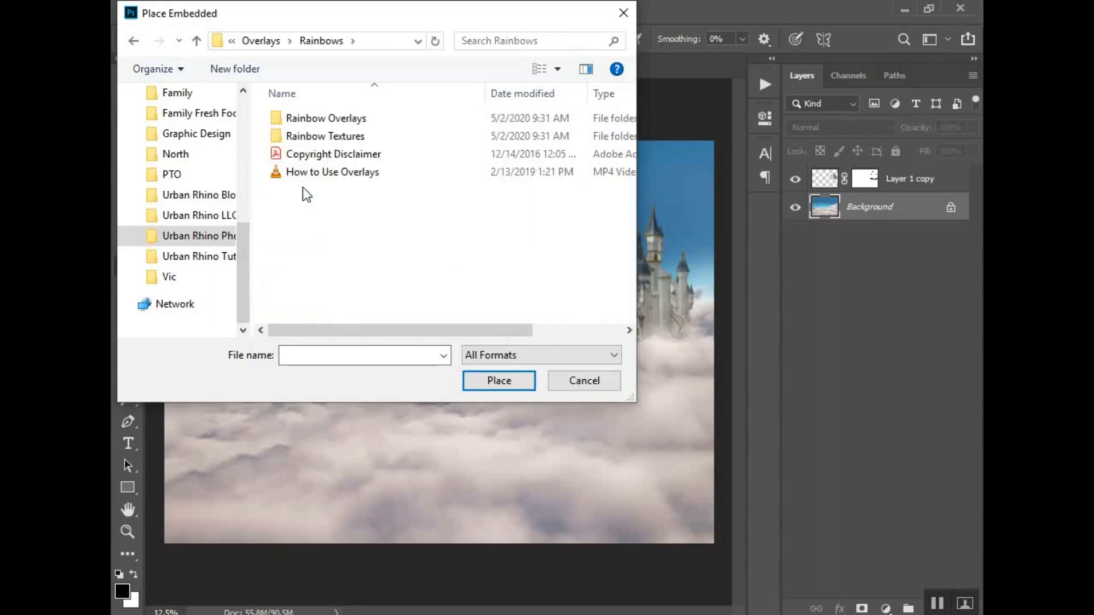
{"action": "double_click", "coordinate": [312, 118]}
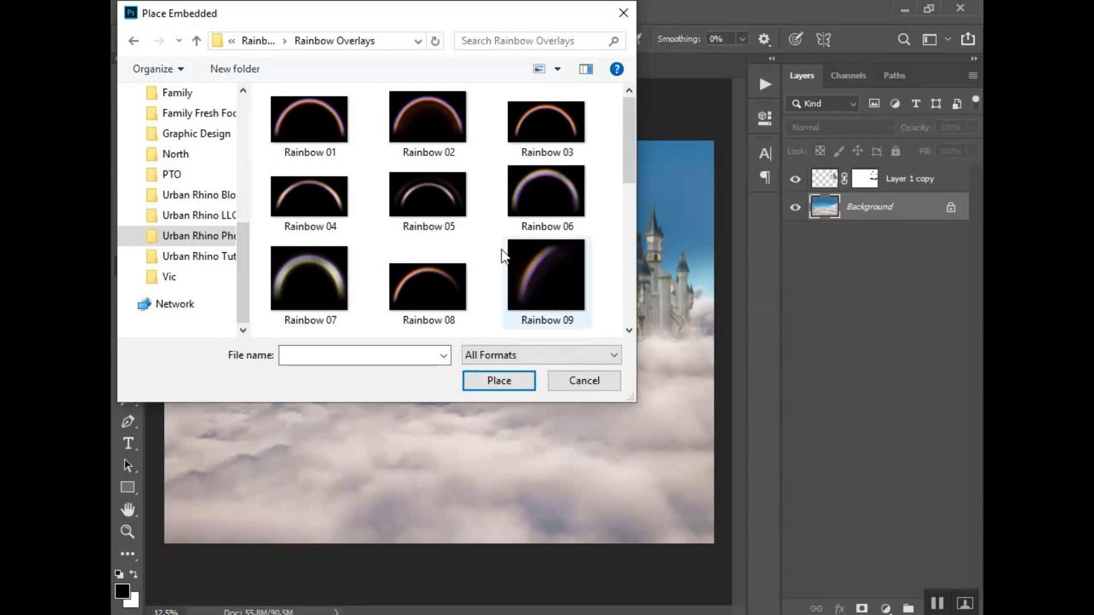
Step: Look through the rainbow overlays and place Rainbow 08 as an embedded image in the Rainbowa document
{"action": "scroll", "coordinate": [499, 249], "scroll_direction": "down", "scroll_amount": 3}
{"action": "scroll", "coordinate": [498, 248], "scroll_direction": "up", "scroll_amount": 3}
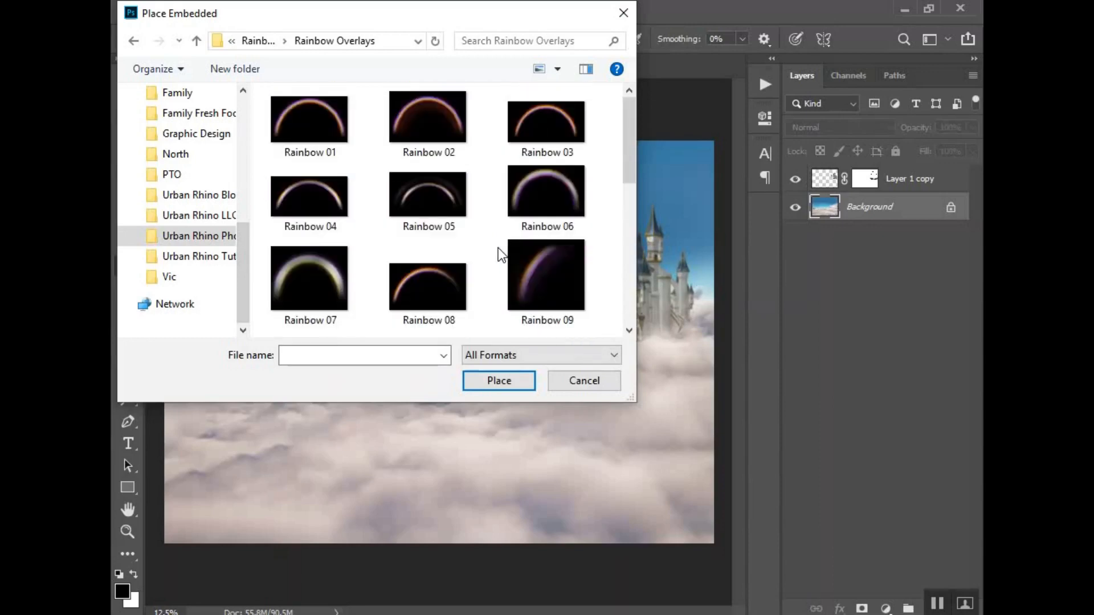
{"action": "left_click", "coordinate": [455, 296]}
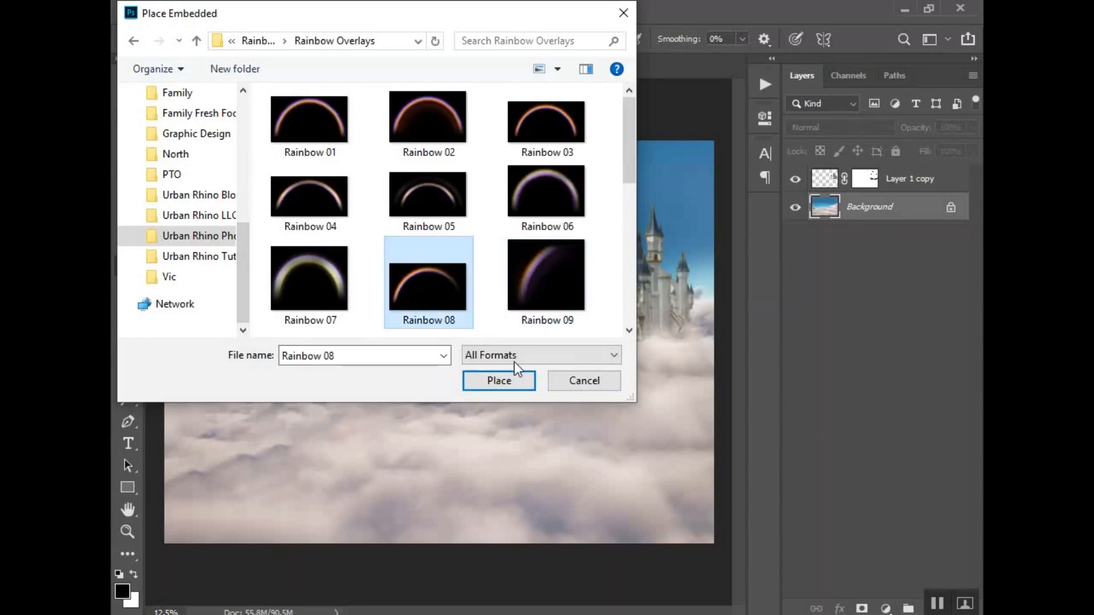
{"action": "left_click", "coordinate": [499, 380]}
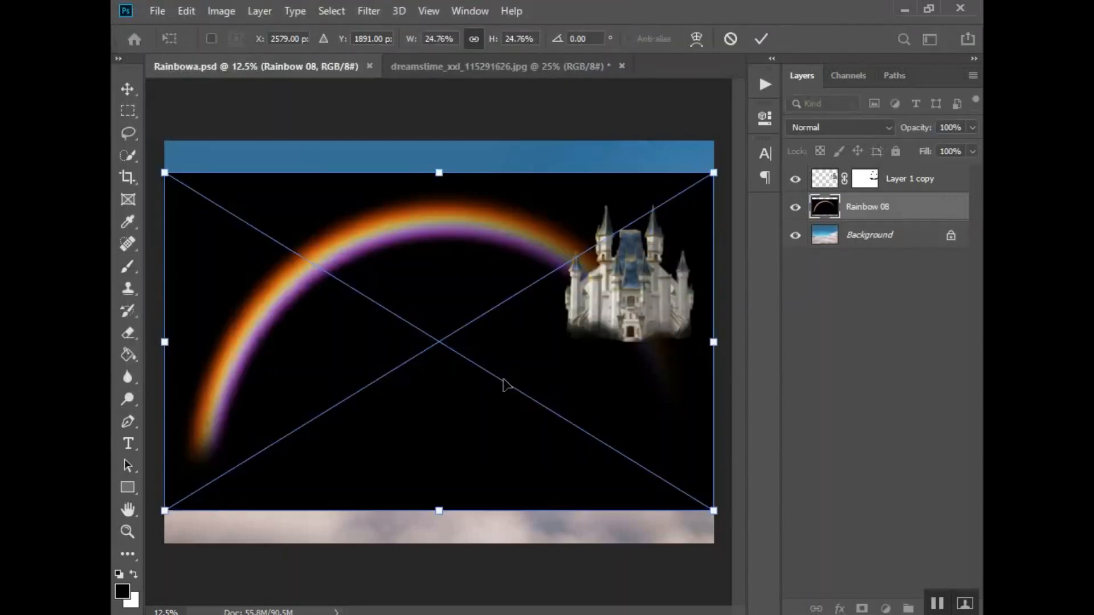
Step: Set the blend mode of the Rainbow 08 layer to Screen
{"action": "key", "text": "b"}
{"action": "left_click", "coordinate": [887, 130]}
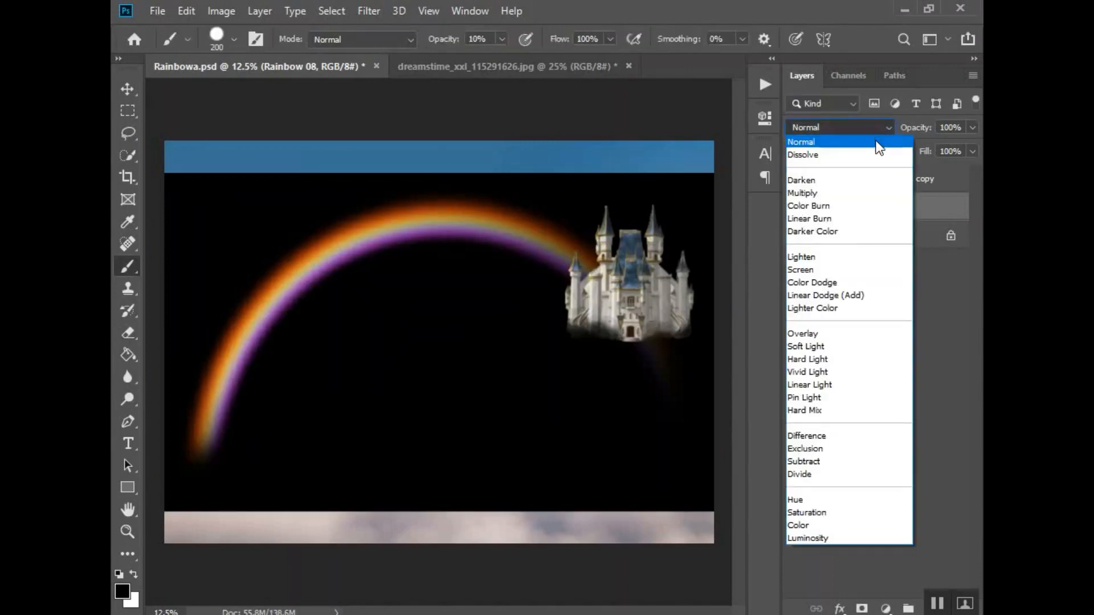
{"action": "left_click", "coordinate": [836, 269]}
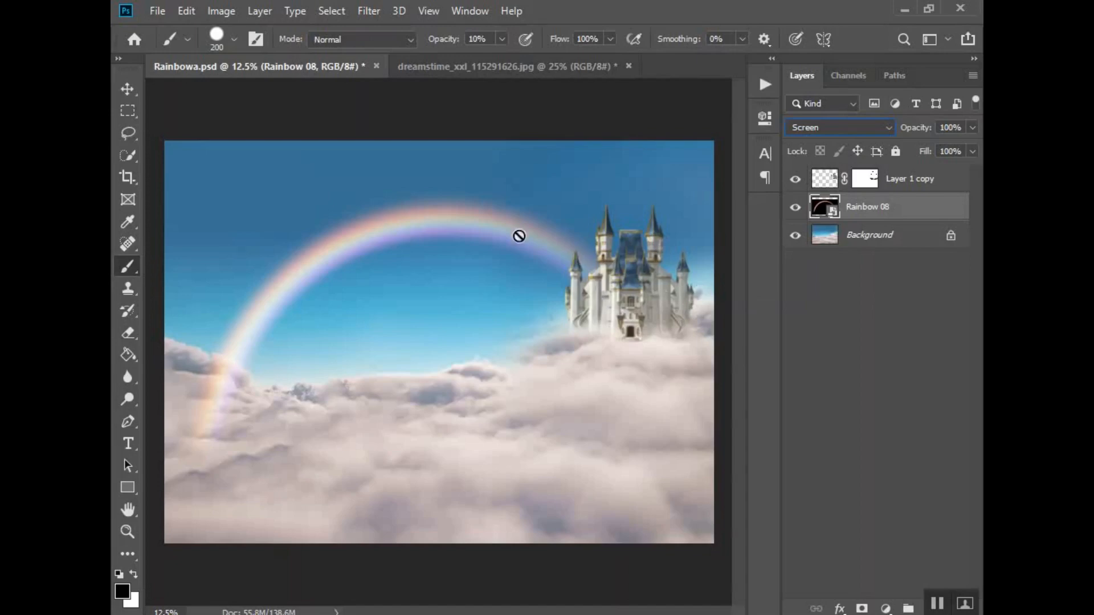
Step: Select the Rainbow 08 layer, open its smart object contents for viewing, and close that document again
{"action": "left_click", "coordinate": [908, 237]}
{"action": "left_click", "coordinate": [908, 208]}
{"action": "key", "text": "v"}
{"action": "key", "text": "alt+v"}
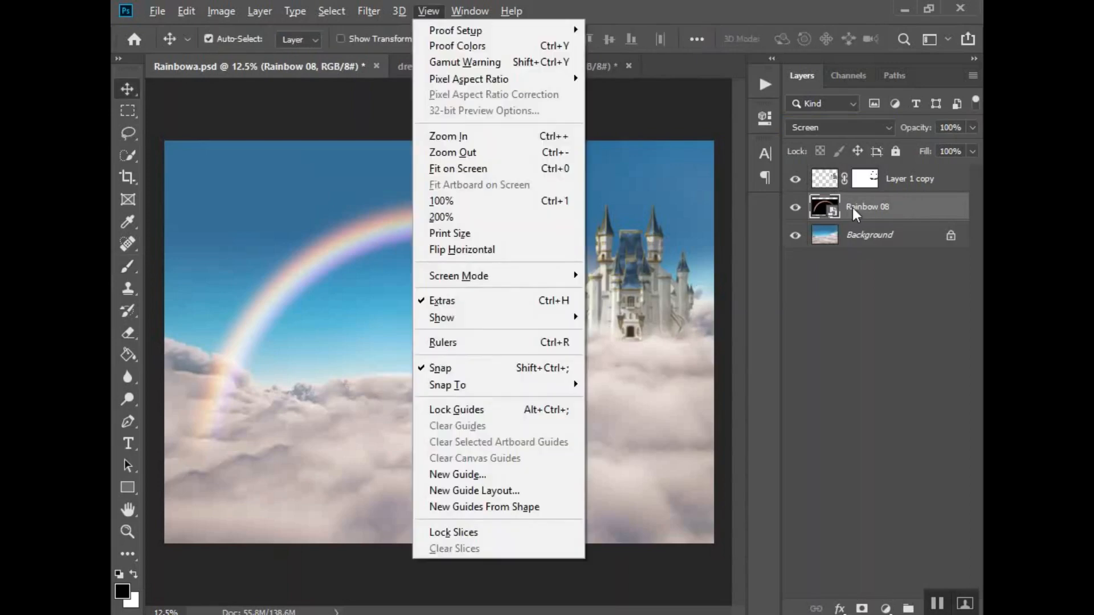
{"action": "key", "text": "Escape"}
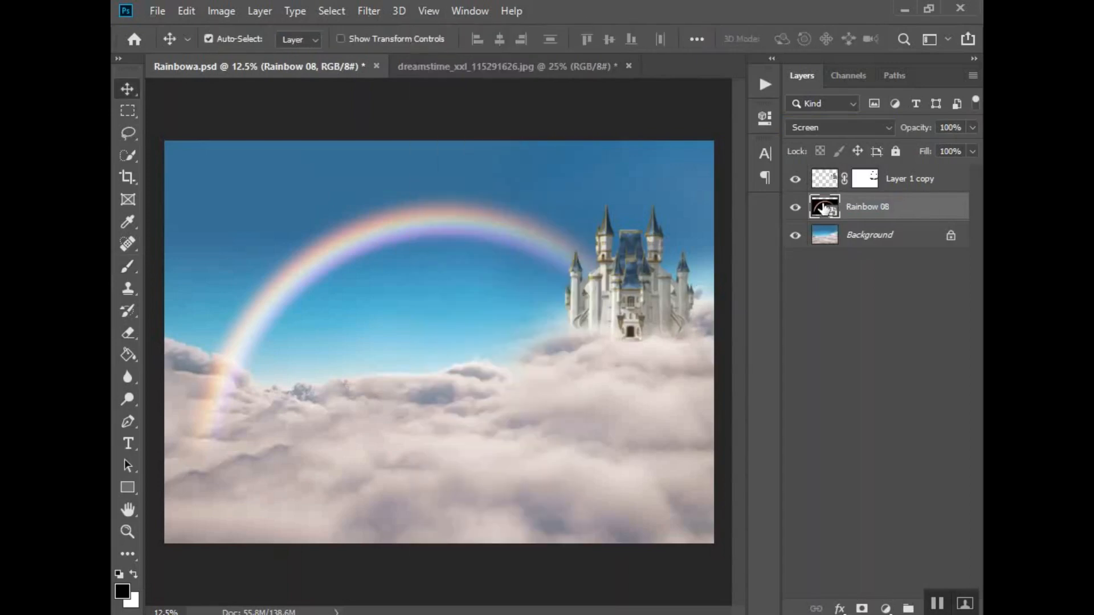
{"action": "double_click", "coordinate": [825, 209]}
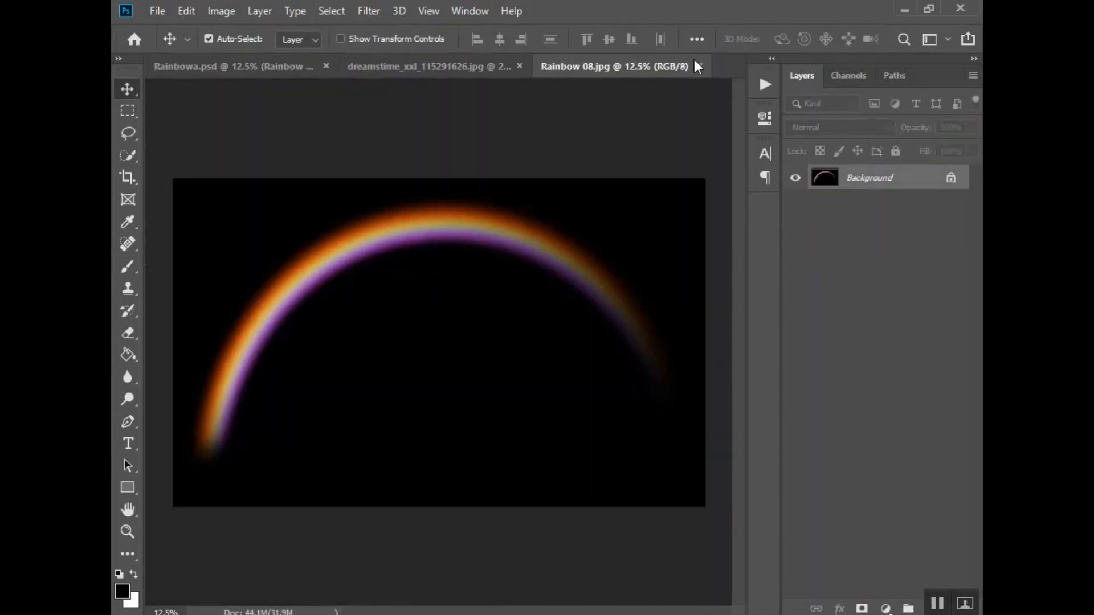
{"action": "left_click", "coordinate": [696, 65]}
Step: Rasterize the Rainbow 08 layer and move the rainbow so it arches over the castle and runs off the canvas's right edge
{"action": "right_click", "coordinate": [909, 209]}
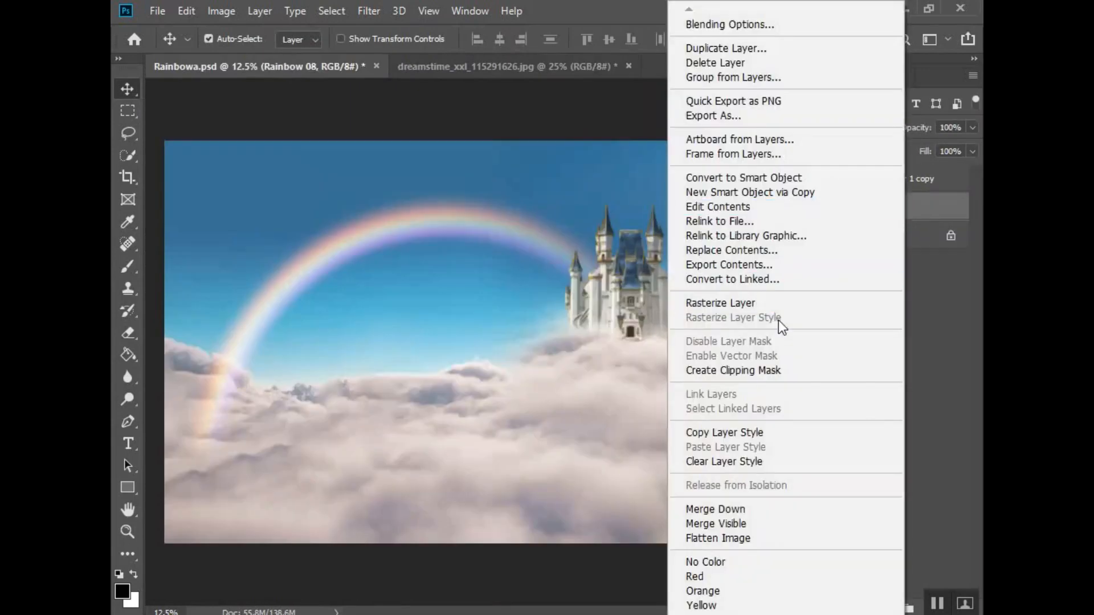
{"action": "left_click", "coordinate": [772, 305]}
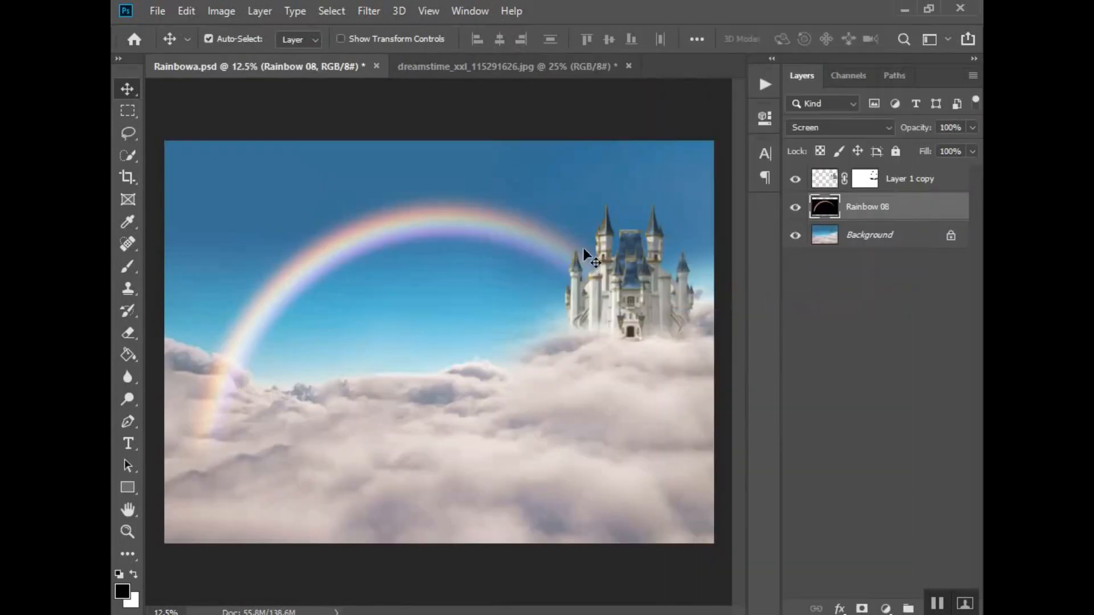
{"action": "left_click_drag", "start_coordinate": [460, 229], "coordinate": [582, 163]}
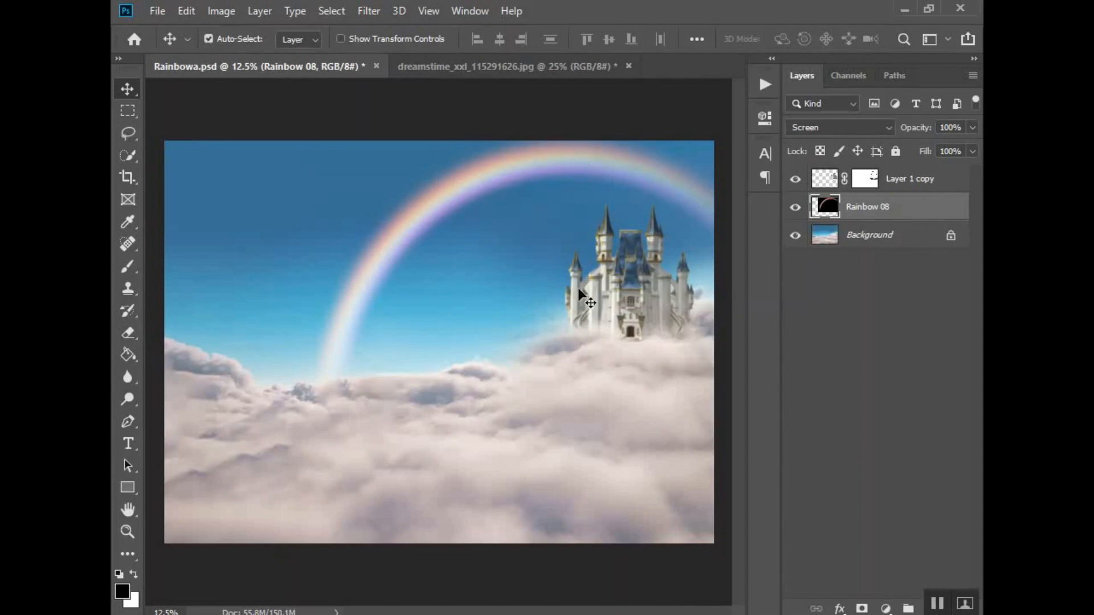
{"action": "left_click_drag", "start_coordinate": [644, 173], "coordinate": [679, 188]}
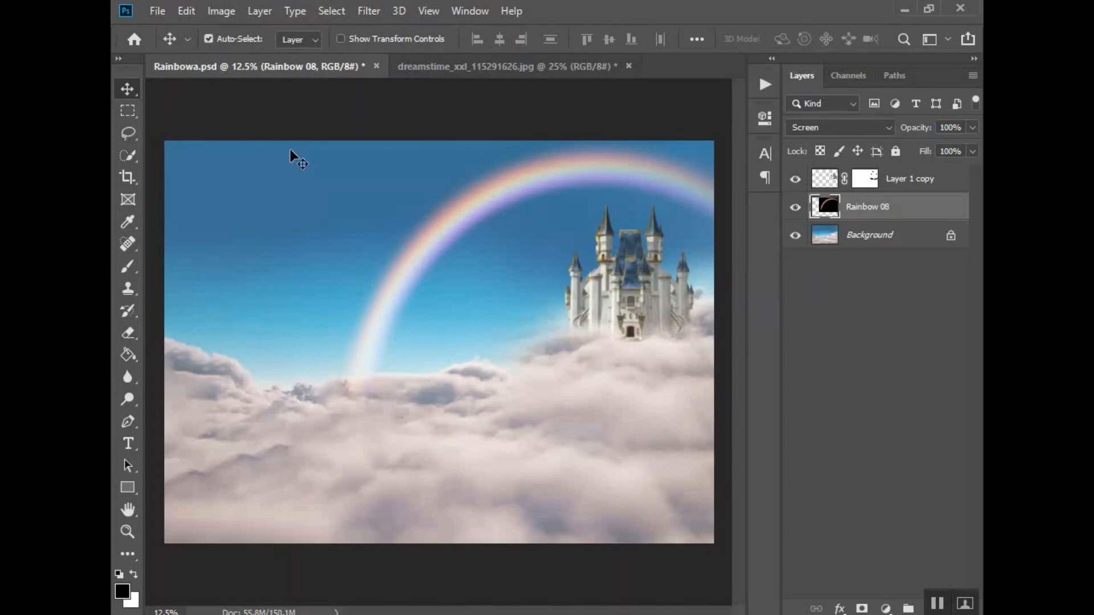
Step: Place the Rainbow 09 overlay from the Rainbow Overlays folder as an embedded image above Rainbow 08
{"action": "left_click", "coordinate": [162, 13]}
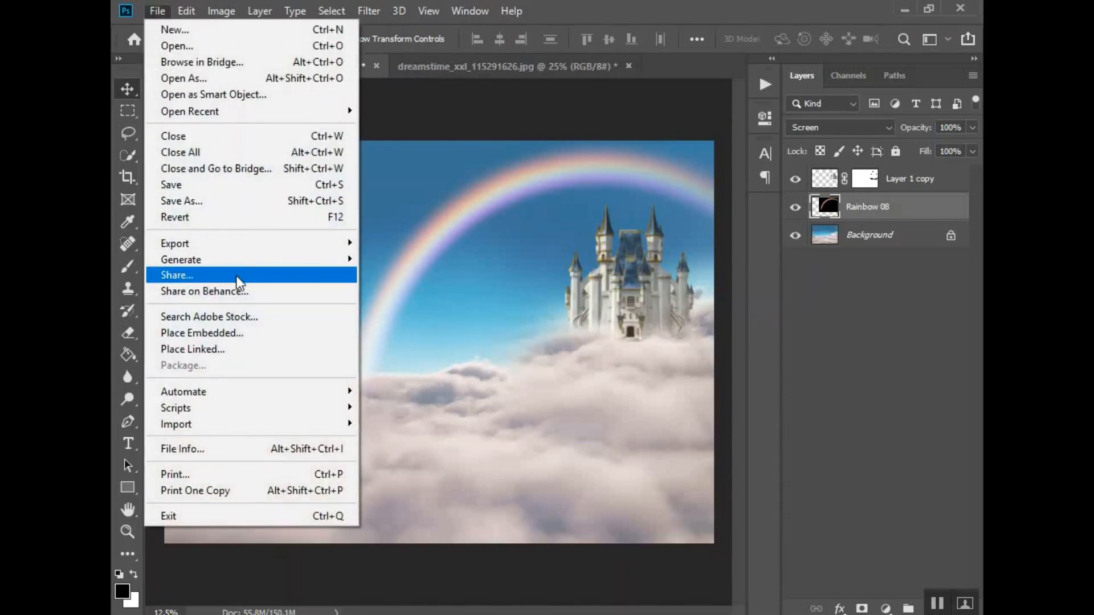
{"action": "left_click", "coordinate": [233, 333]}
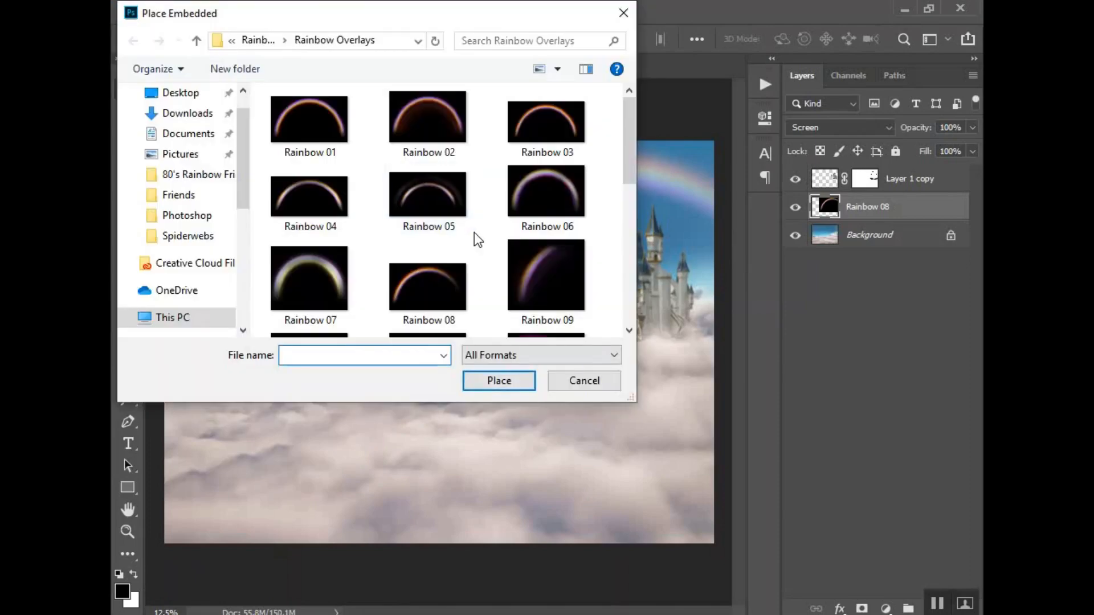
{"action": "left_click", "coordinate": [555, 282]}
{"action": "left_click", "coordinate": [518, 381]}
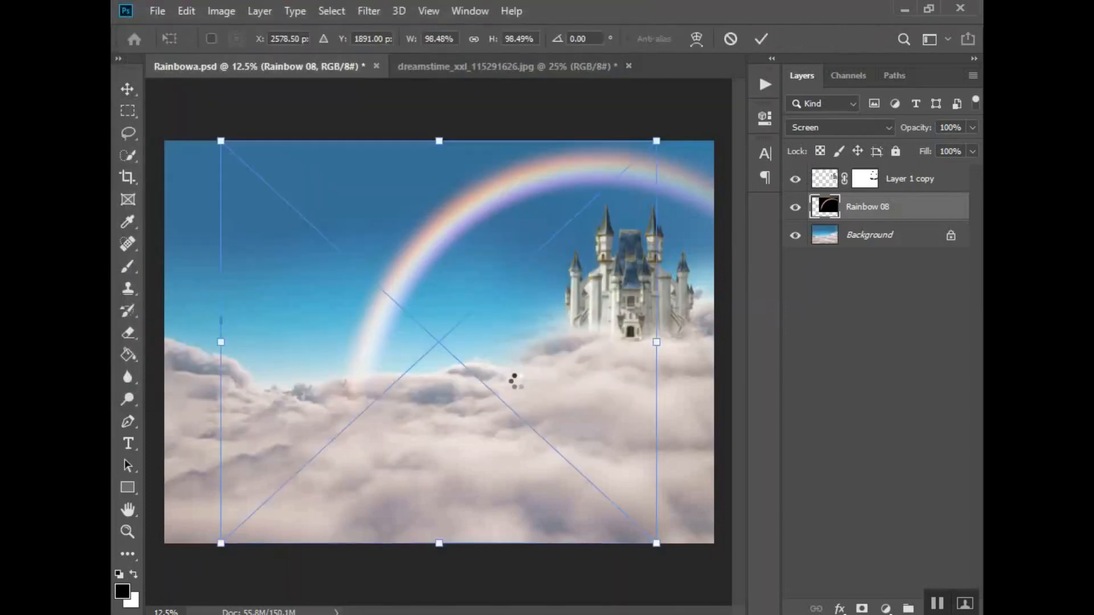
Step: Rotate the placed Rainbow 09 image to about -74° and enlarge it to about 121%
{"action": "left_click_drag", "start_coordinate": [571, 131], "coordinate": [229, 234]}
{"action": "left_click_drag", "start_coordinate": [453, 344], "coordinate": [486, 326]}
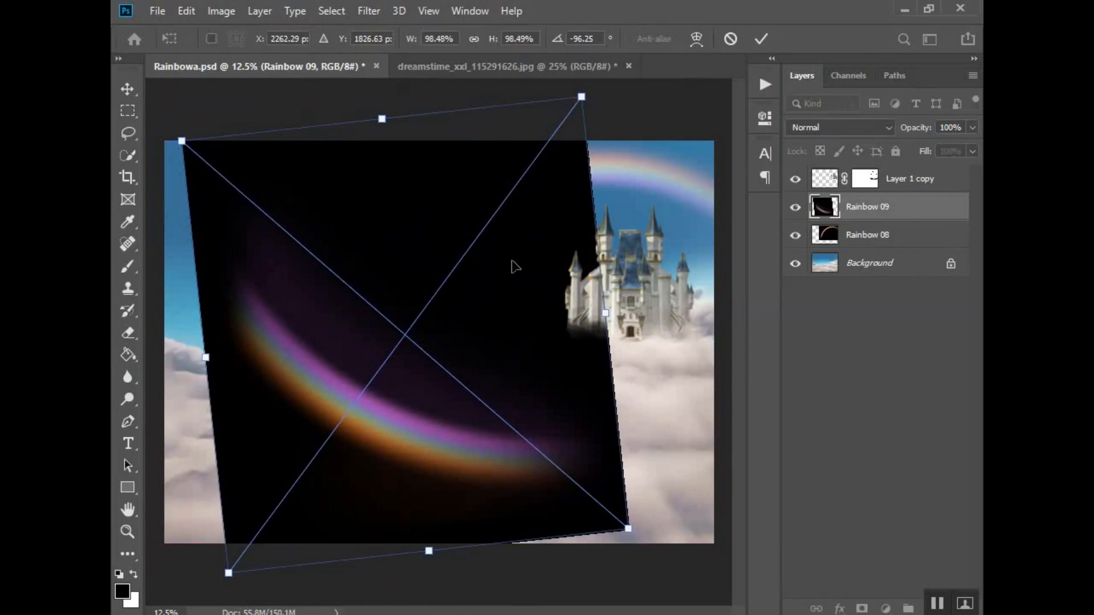
{"action": "left_click_drag", "start_coordinate": [226, 573], "coordinate": [110, 614]}
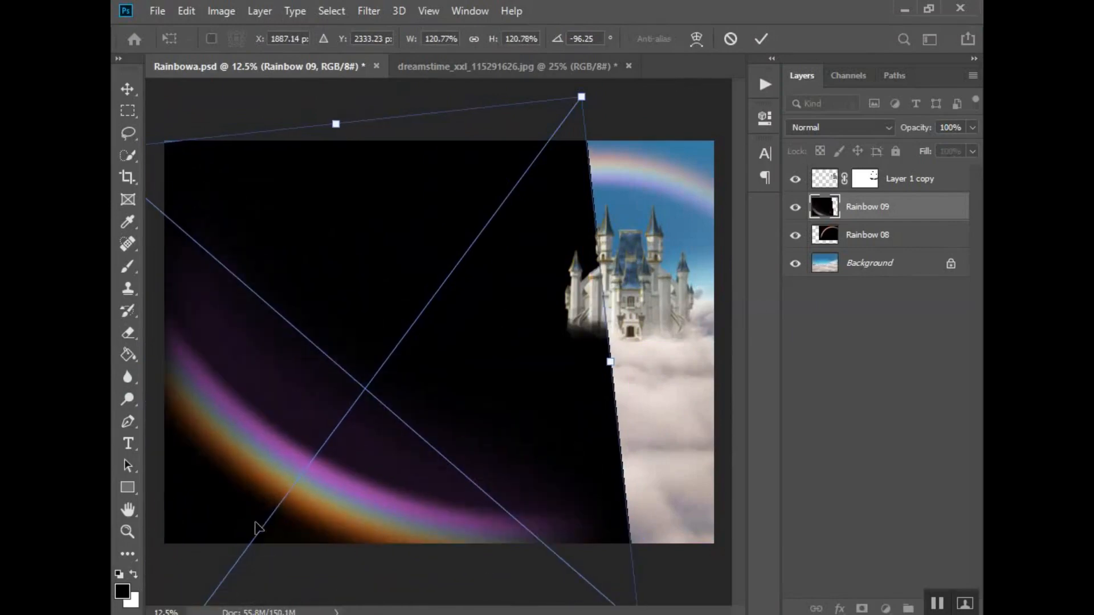
{"action": "left_click_drag", "start_coordinate": [523, 288], "coordinate": [692, 303]}
{"action": "left_click_drag", "start_coordinate": [515, 110], "coordinate": [615, 157]}
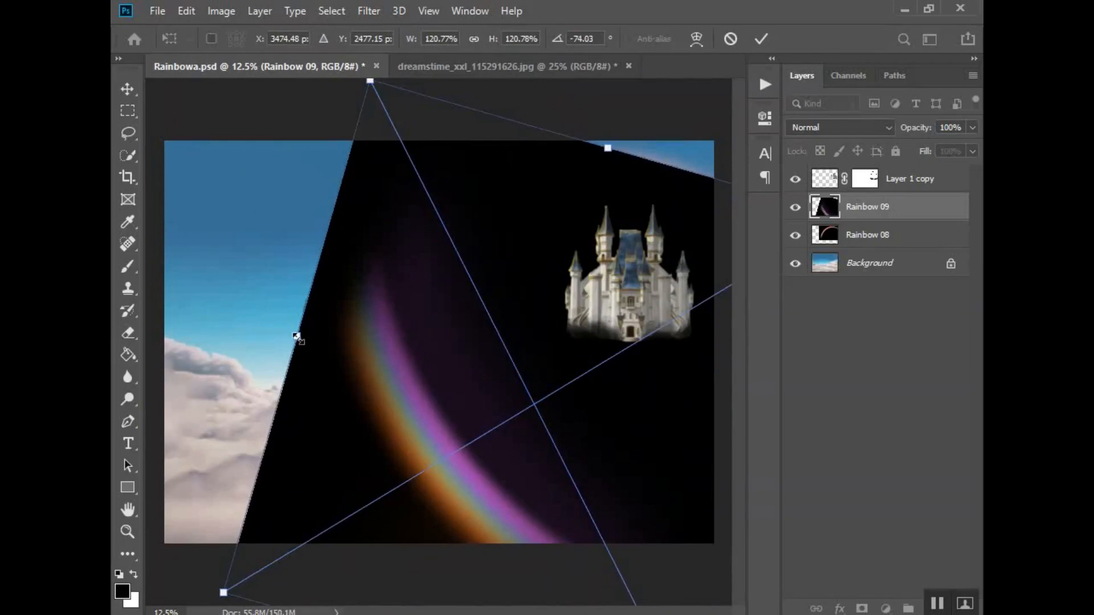
Step: Enlarge Rainbow 09 to about 193% and position its band to sweep from the canvas's upper-left corner down to the bottom edge
{"action": "left_click_drag", "start_coordinate": [296, 337], "coordinate": [190, 318]}
{"action": "left_click_drag", "start_coordinate": [525, 281], "coordinate": [401, 338]}
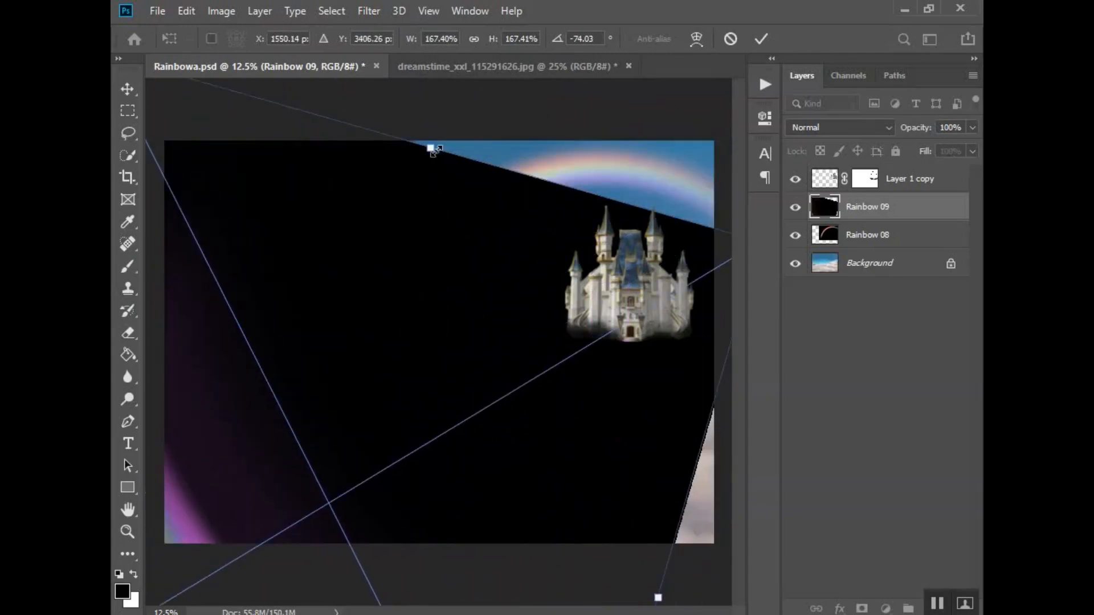
{"action": "left_click_drag", "start_coordinate": [436, 150], "coordinate": [540, 64]}
{"action": "left_click_drag", "start_coordinate": [437, 311], "coordinate": [559, 149]}
{"action": "left_click_drag", "start_coordinate": [542, 112], "coordinate": [533, 105]}
{"action": "key", "text": "Return"}
Step: Set the blend mode of the Rainbow 09 layer to Screen
{"action": "key", "text": "shift+alt+s"}
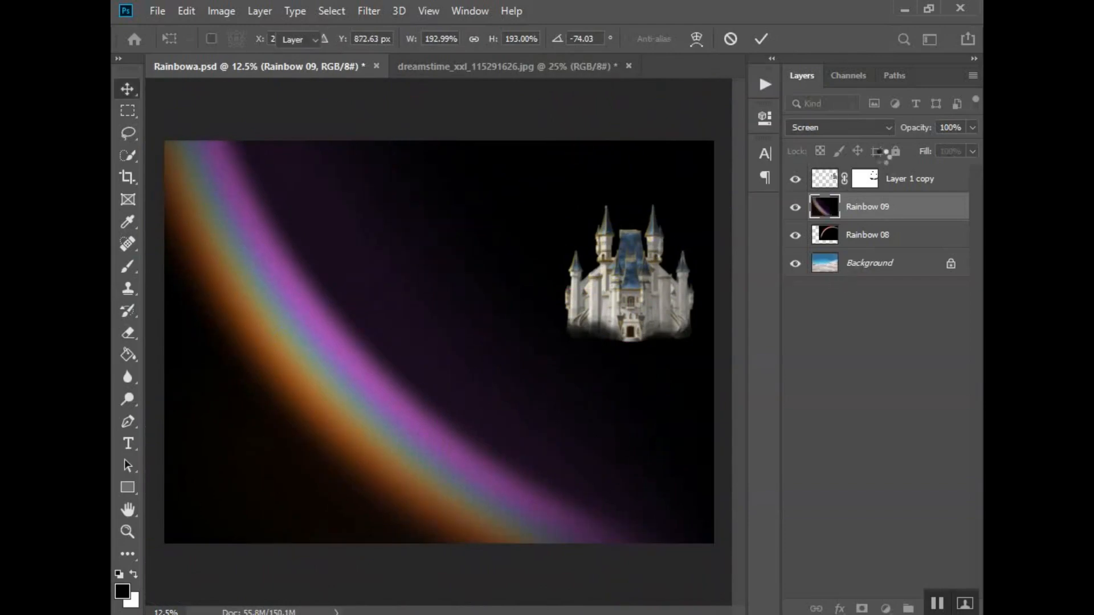
{"action": "key", "text": "b"}
{"action": "left_click", "coordinate": [869, 127]}
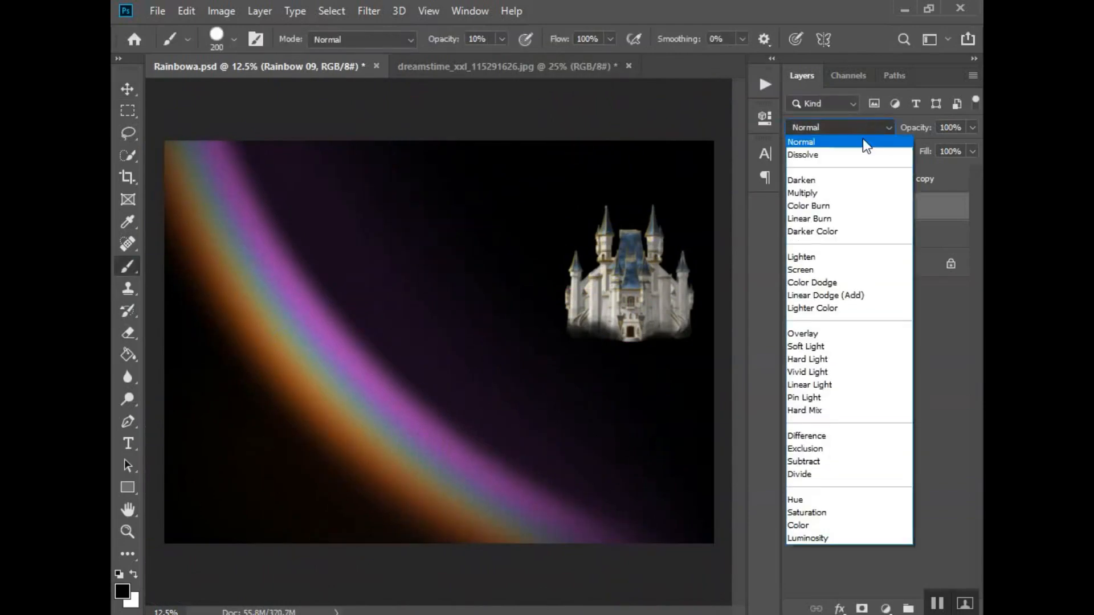
{"action": "left_click", "coordinate": [838, 269]}
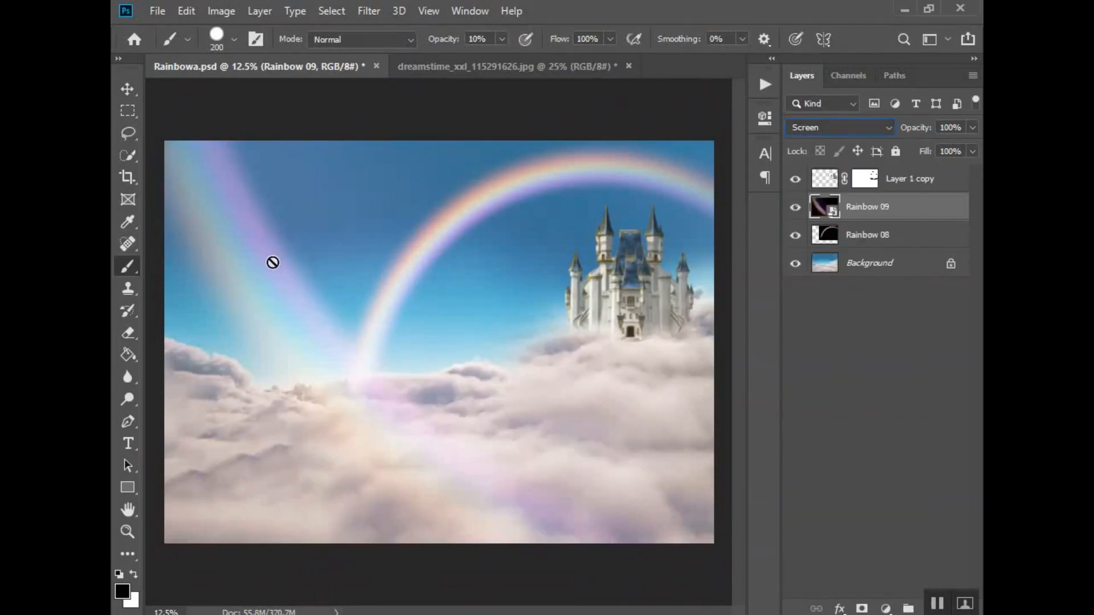
Step: Move the castle layer, Layer 1 copy, below both rainbow layers and directly above the Background
{"action": "left_click", "coordinate": [928, 179]}
{"action": "left_click_drag", "start_coordinate": [950, 179], "coordinate": [946, 249]}
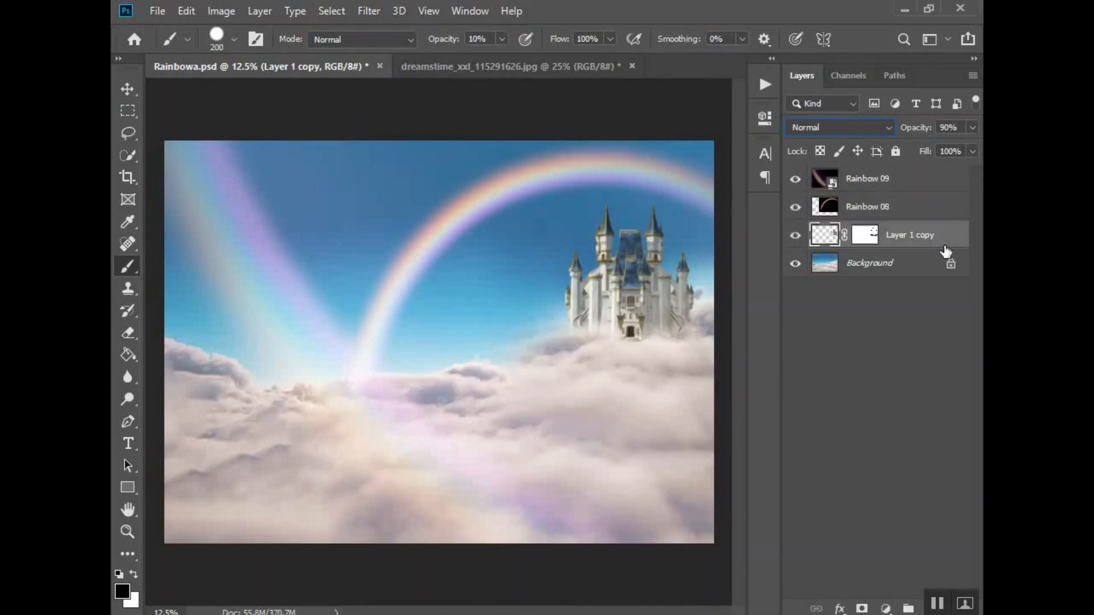
Step: Rasterize the Rainbow 09 layer
{"action": "left_click", "coordinate": [922, 205]}
{"action": "left_click", "coordinate": [911, 179]}
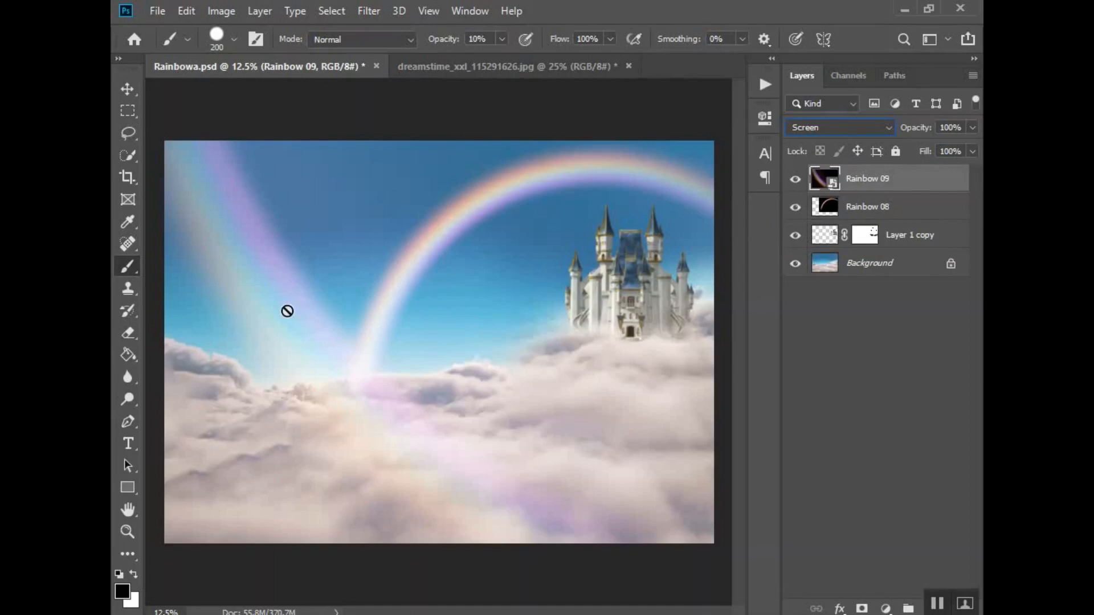
{"action": "right_click", "coordinate": [887, 181]}
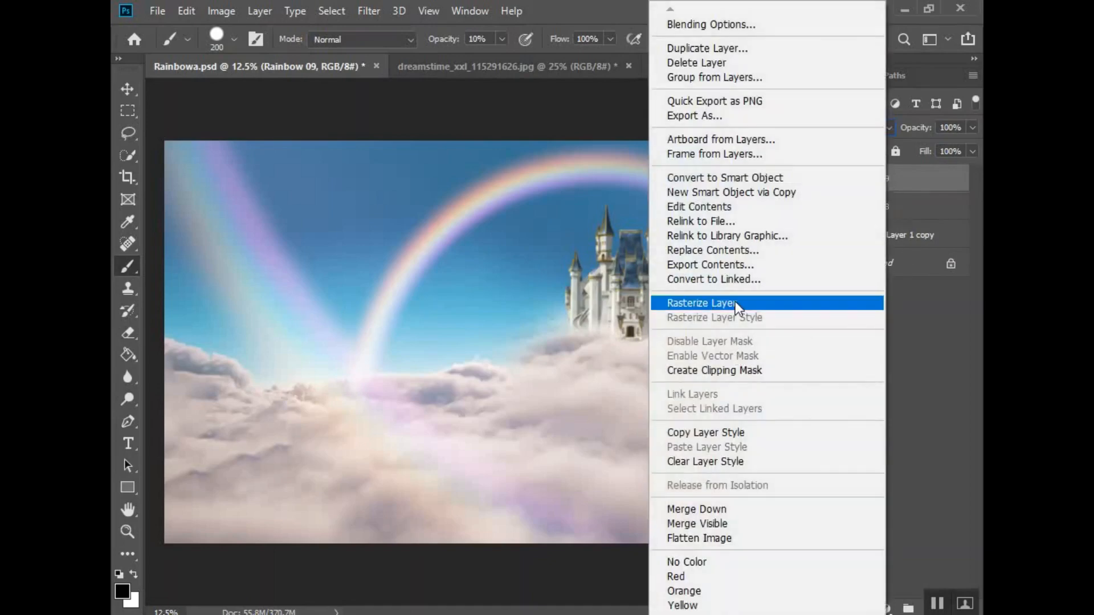
{"action": "left_click", "coordinate": [855, 302]}
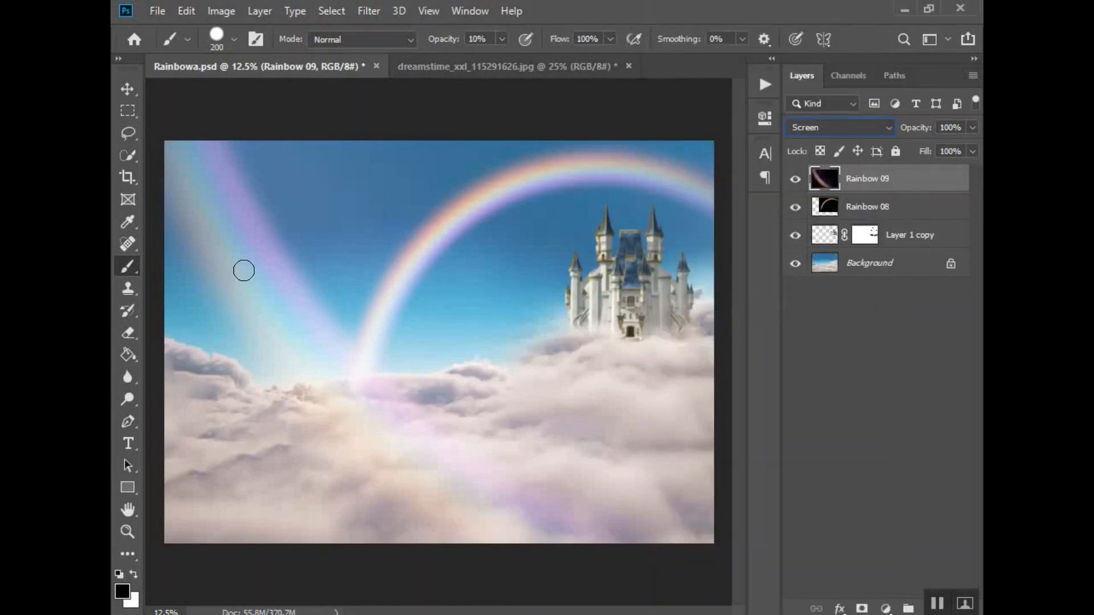
Step: Move the Rainbow 09 band toward the canvas's left edge, crossing the foot of the Rainbow 08 arc at the cloud horizon
{"action": "left_click", "coordinate": [128, 90]}
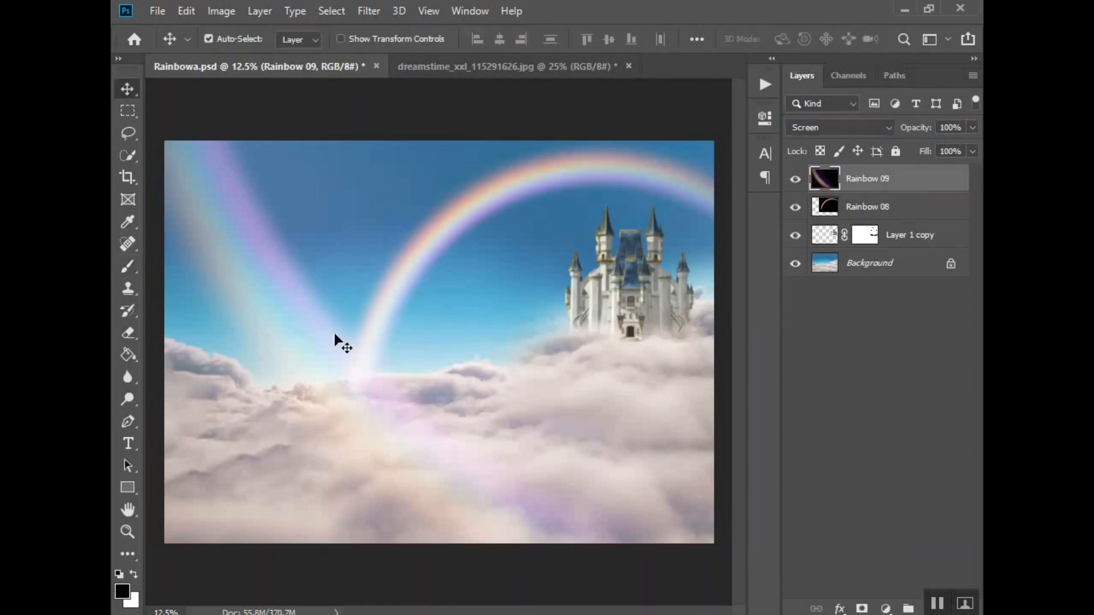
{"action": "left_click_drag", "start_coordinate": [290, 324], "coordinate": [296, 266]}
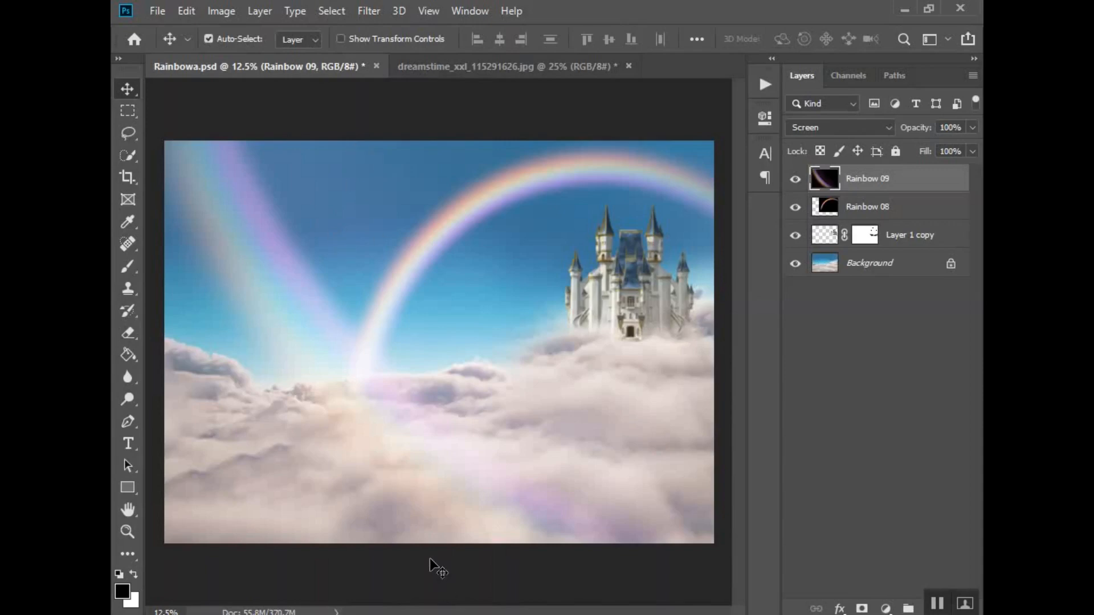
{"action": "left_click_drag", "start_coordinate": [423, 385], "coordinate": [364, 410]}
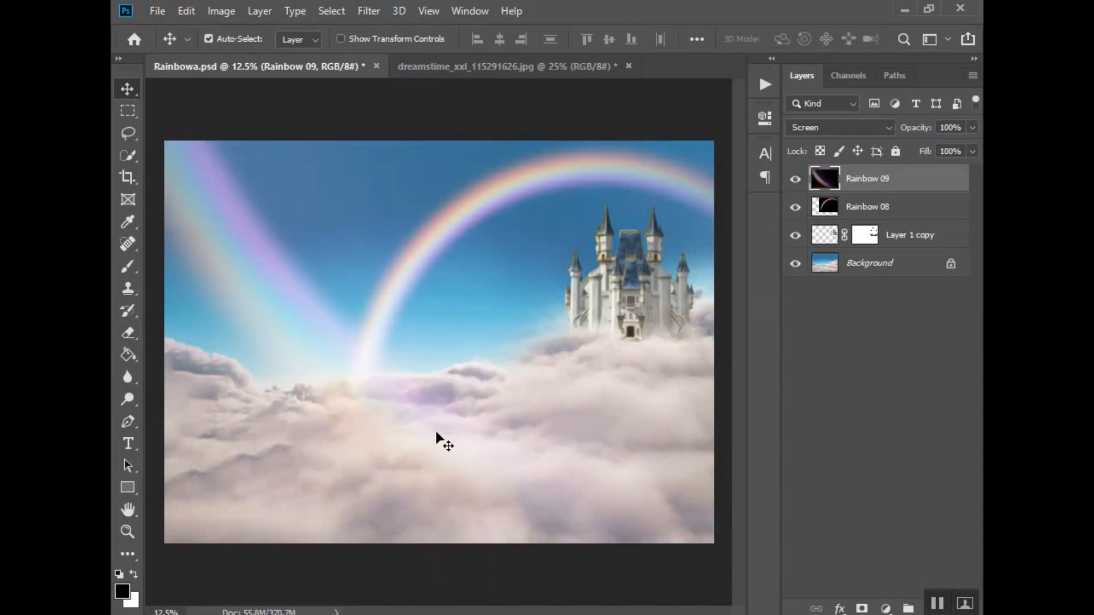
{"action": "left_click_drag", "start_coordinate": [391, 447], "coordinate": [339, 419]}
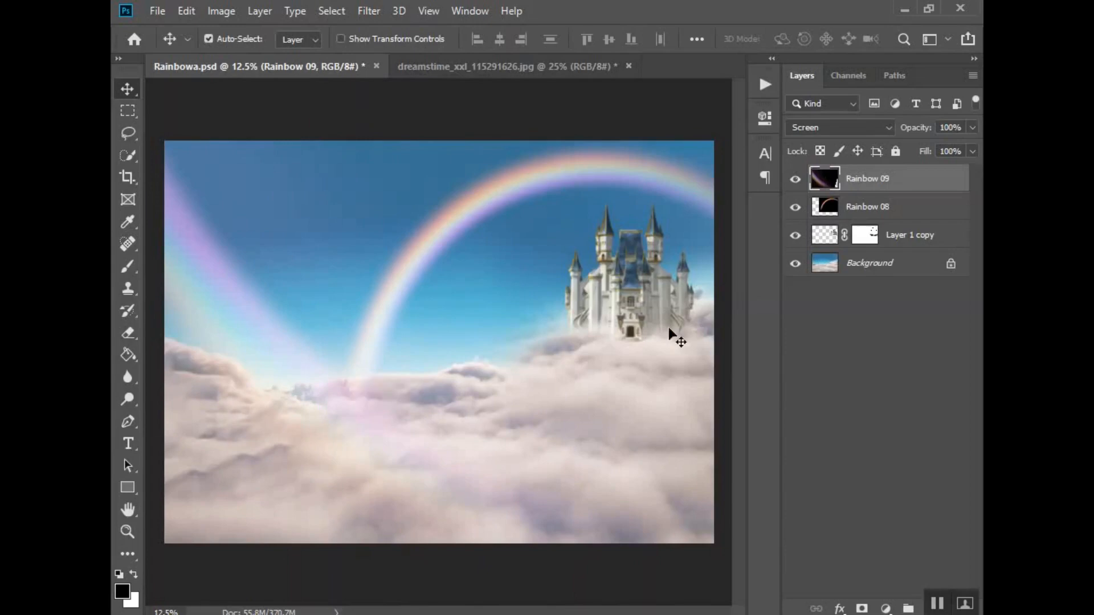
Step: Duplicate the Rainbow 09 layer as Rainbow 09 copy and hide both Rainbow 09 layers
{"action": "right_click", "coordinate": [894, 183]}
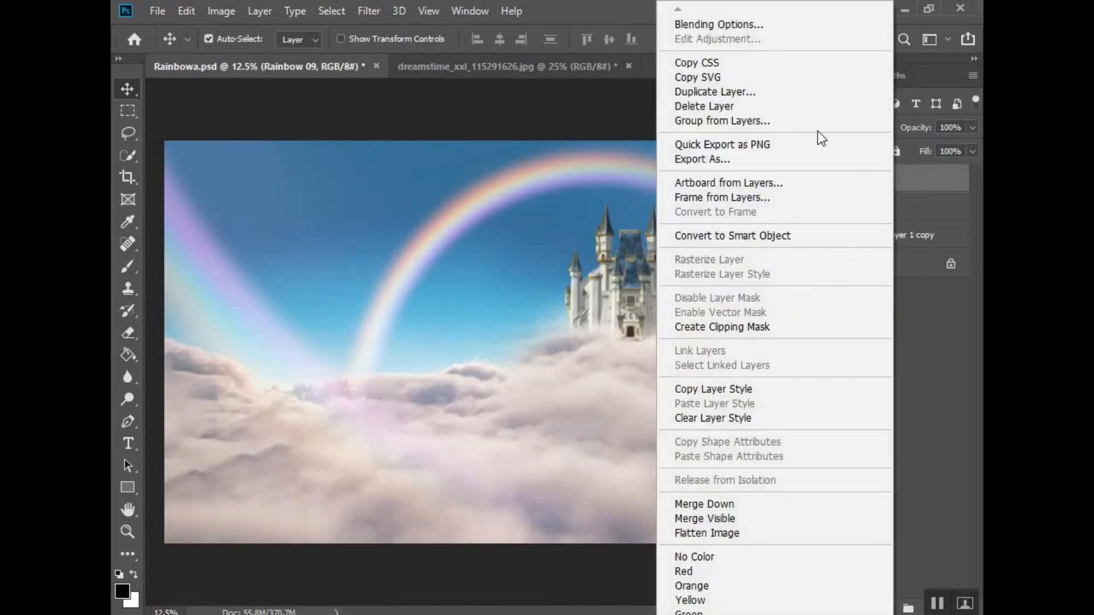
{"action": "left_click", "coordinate": [786, 96]}
{"action": "left_click", "coordinate": [708, 160]}
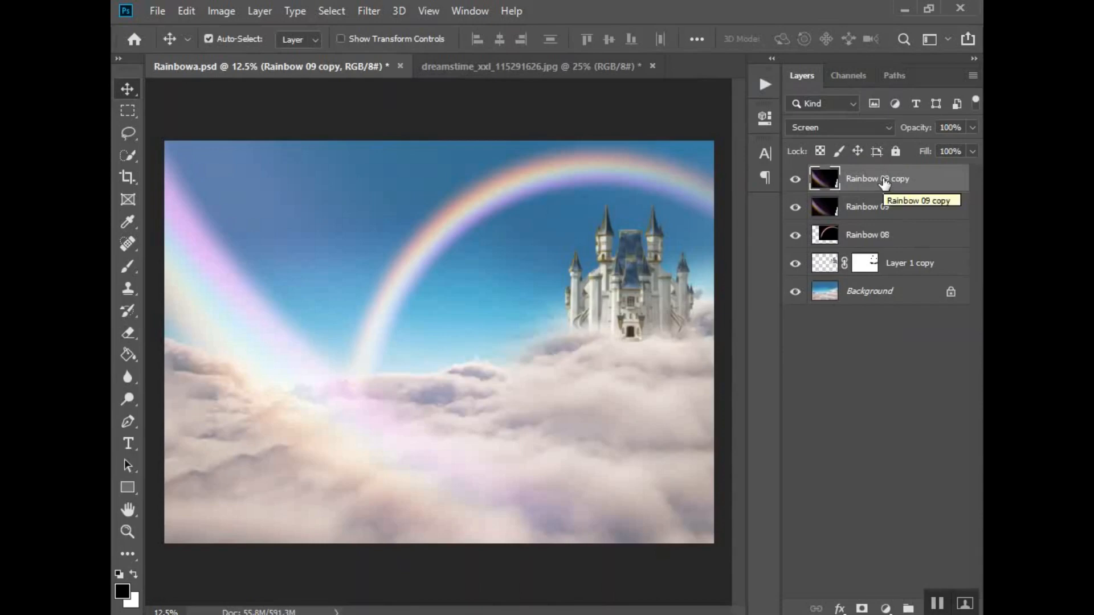
{"action": "left_click", "coordinate": [795, 179]}
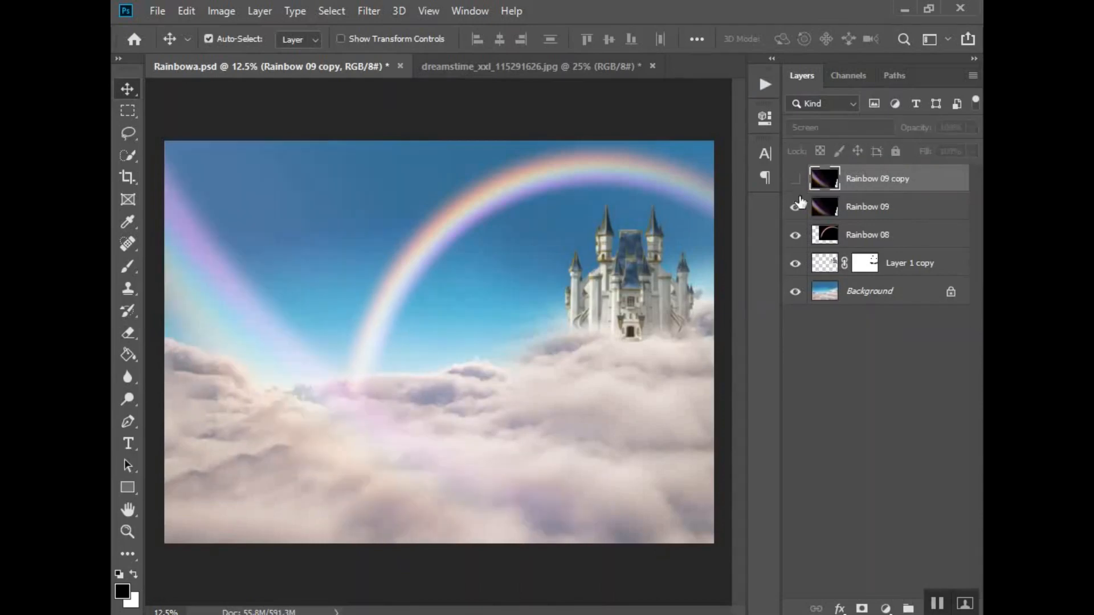
{"action": "left_click", "coordinate": [795, 207]}
Step: Place the Rainbow 12 image from the Rainbow Overlays folder as an embedded layer at its default size
{"action": "left_click", "coordinate": [187, 11]}
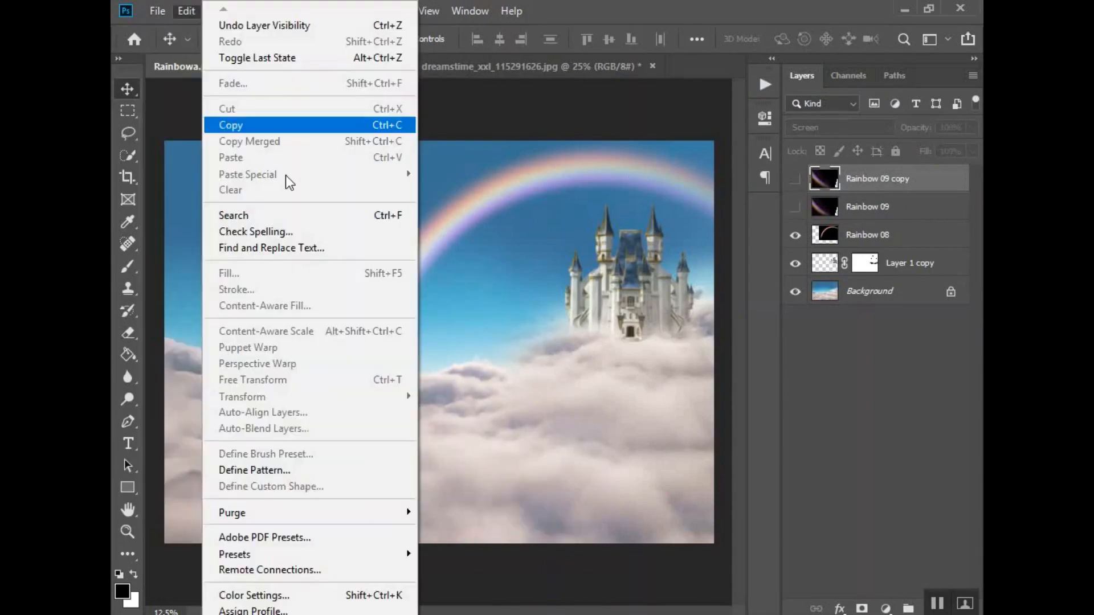
{"action": "mouse_move", "coordinate": [157, 11]}
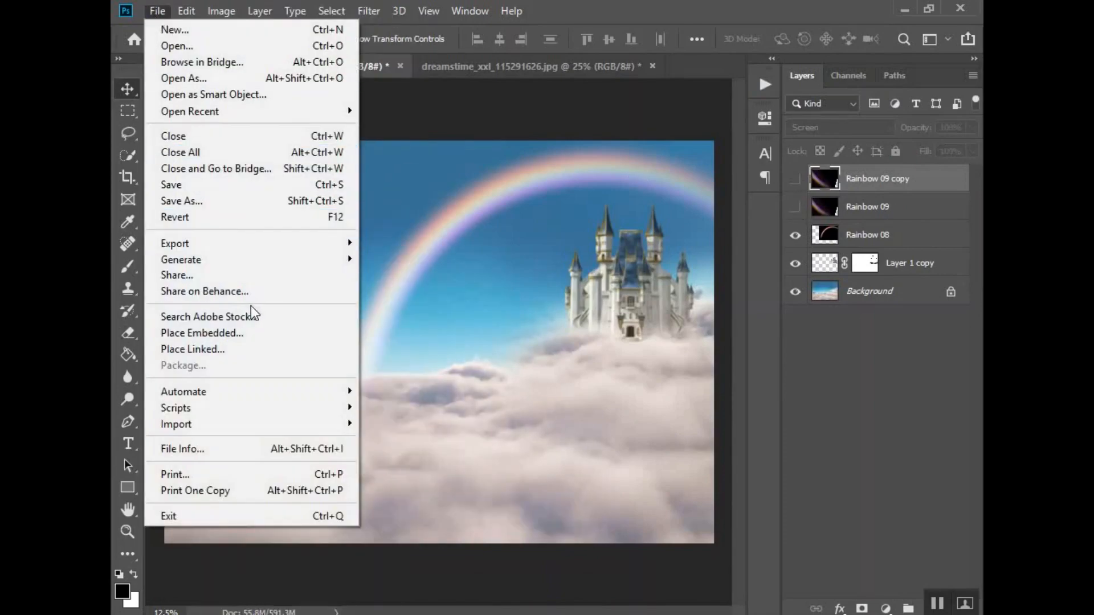
{"action": "left_click", "coordinate": [249, 333]}
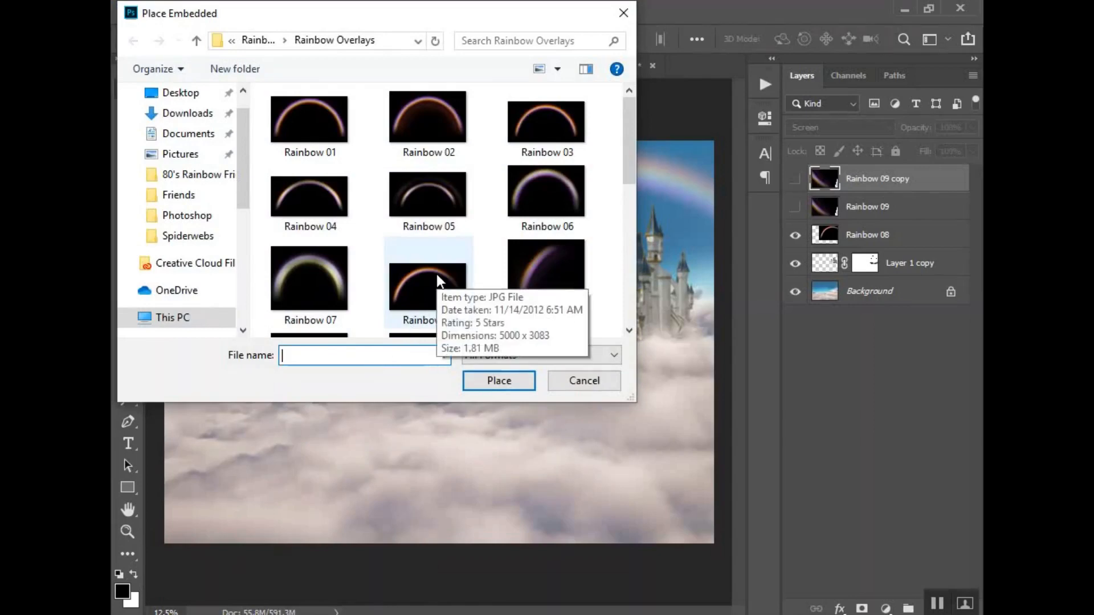
{"action": "scroll", "coordinate": [436, 275], "scroll_direction": "down", "scroll_amount": 4}
{"action": "scroll", "coordinate": [437, 275], "scroll_direction": "up", "scroll_amount": 3}
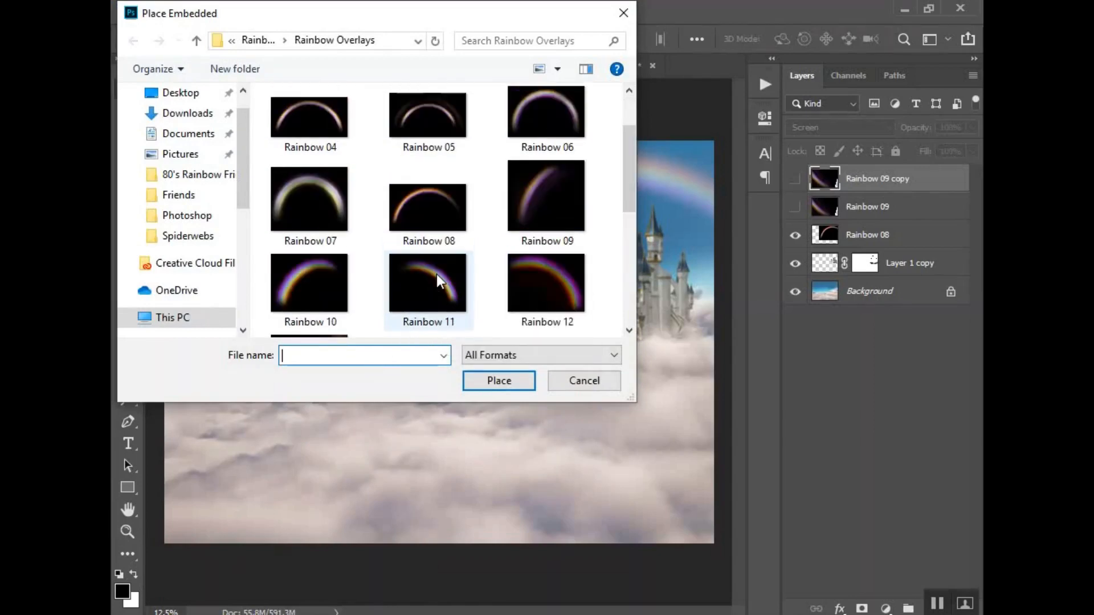
{"action": "left_click", "coordinate": [550, 271]}
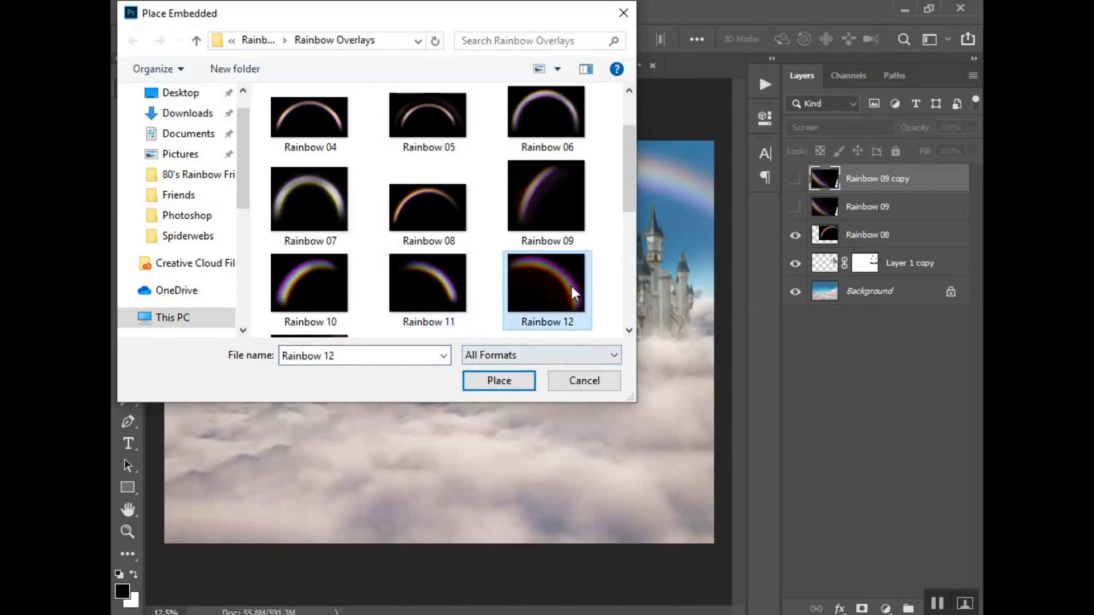
{"action": "left_click", "coordinate": [503, 380]}
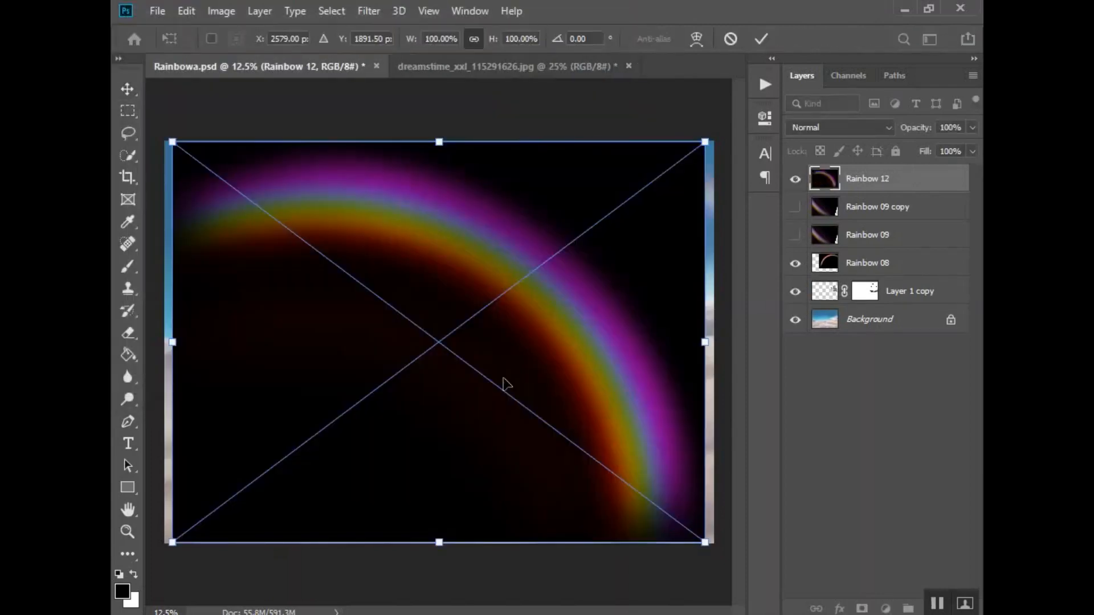
{"action": "key", "text": "Return"}
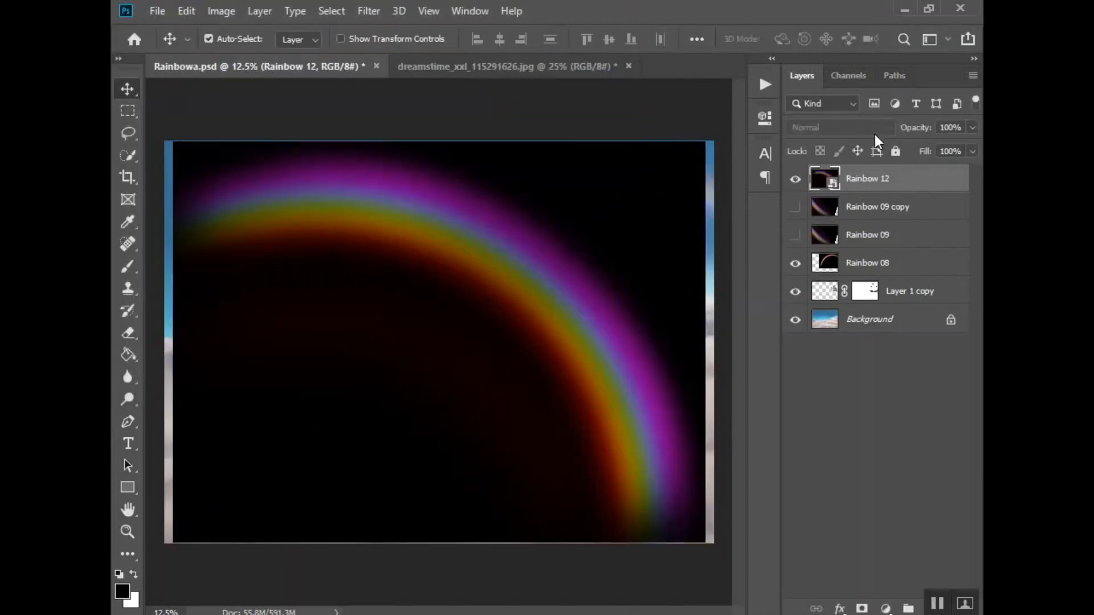
Step: Rasterize the Rainbow 12 layer and set its blend mode to Screen
{"action": "right_click", "coordinate": [862, 181]}
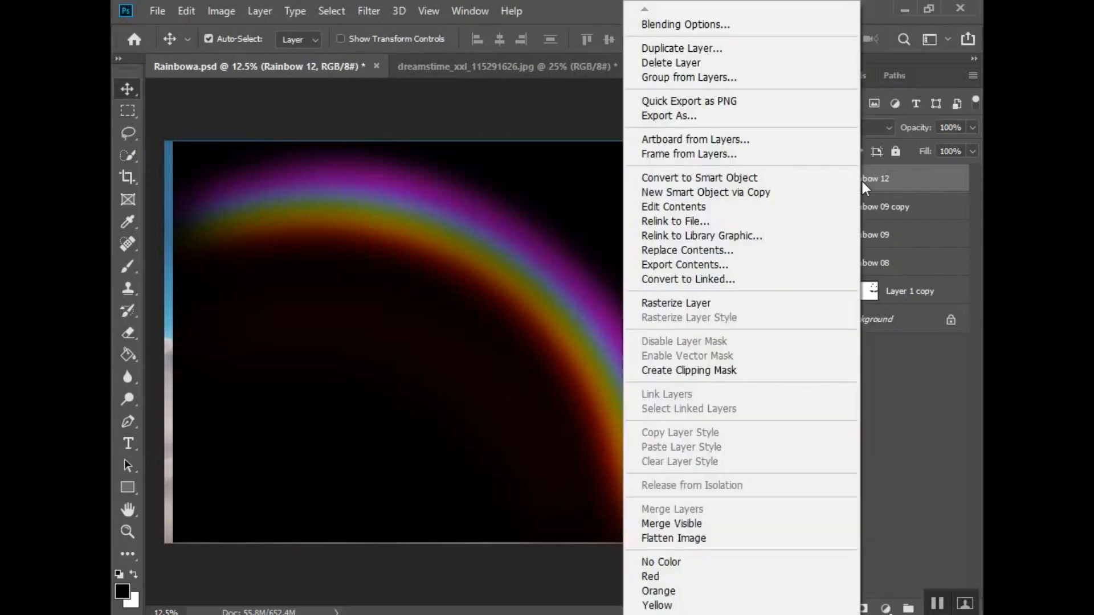
{"action": "left_click", "coordinate": [699, 303]}
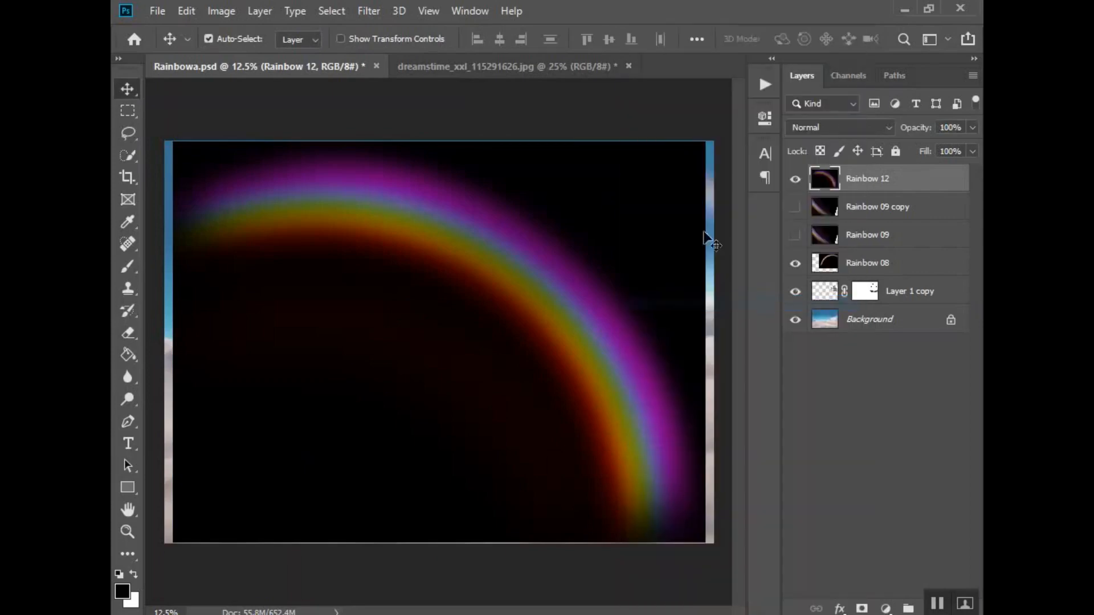
{"action": "left_click", "coordinate": [833, 129]}
{"action": "left_click", "coordinate": [813, 270]}
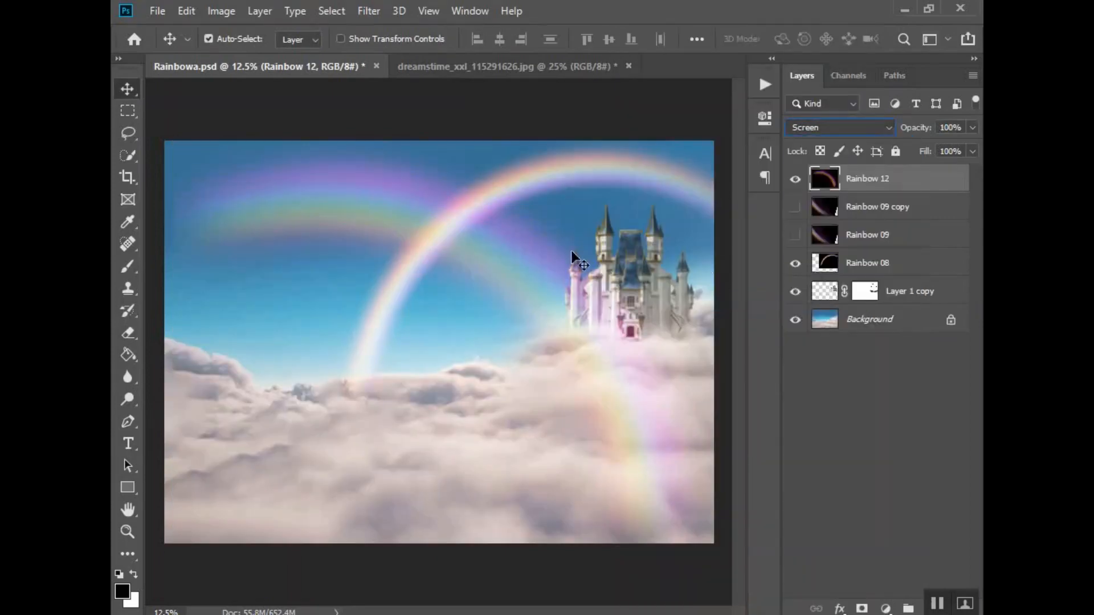
Step: Move the Rainbow 12 arc toward the canvas's left edge so it crosses the foot of the Rainbow 08 arc
{"action": "left_click_drag", "start_coordinate": [517, 260], "coordinate": [284, 214]}
{"action": "left_click_drag", "start_coordinate": [286, 254], "coordinate": [312, 285]}
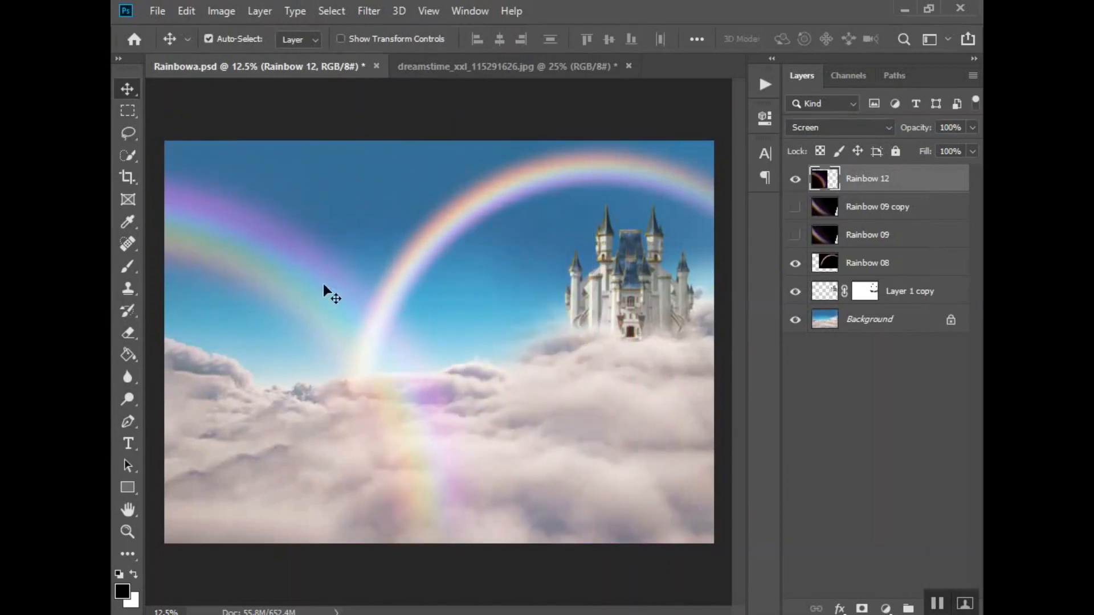
Step: Duplicate the Rainbow 12 layer as Rainbow 12 copy and move the copy up and right toward the castle
{"action": "right_click", "coordinate": [938, 178]}
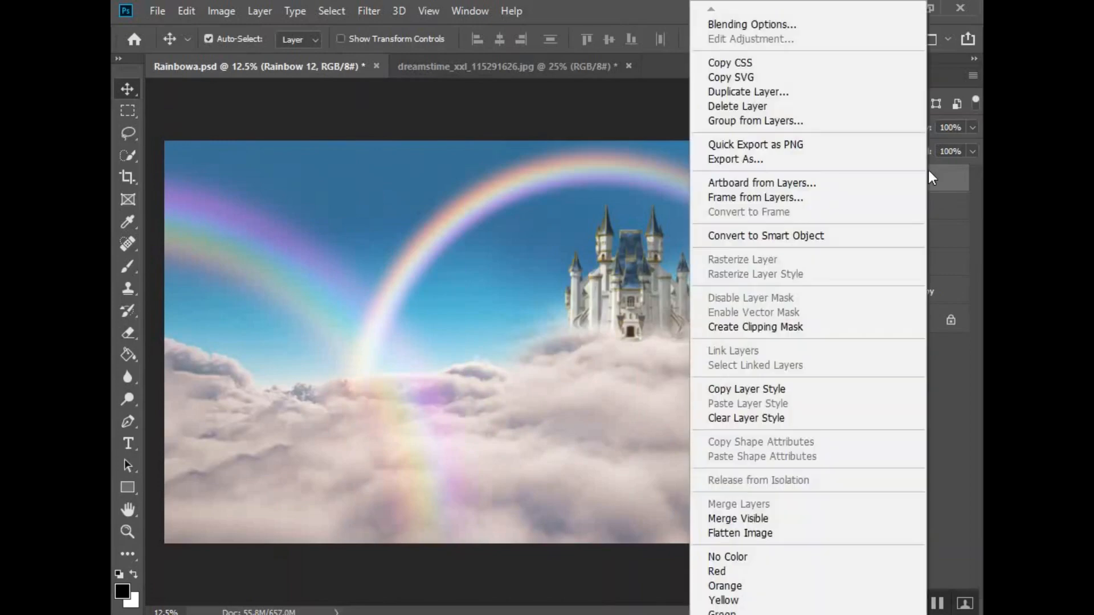
{"action": "left_click", "coordinate": [787, 91]}
{"action": "left_click", "coordinate": [684, 163]}
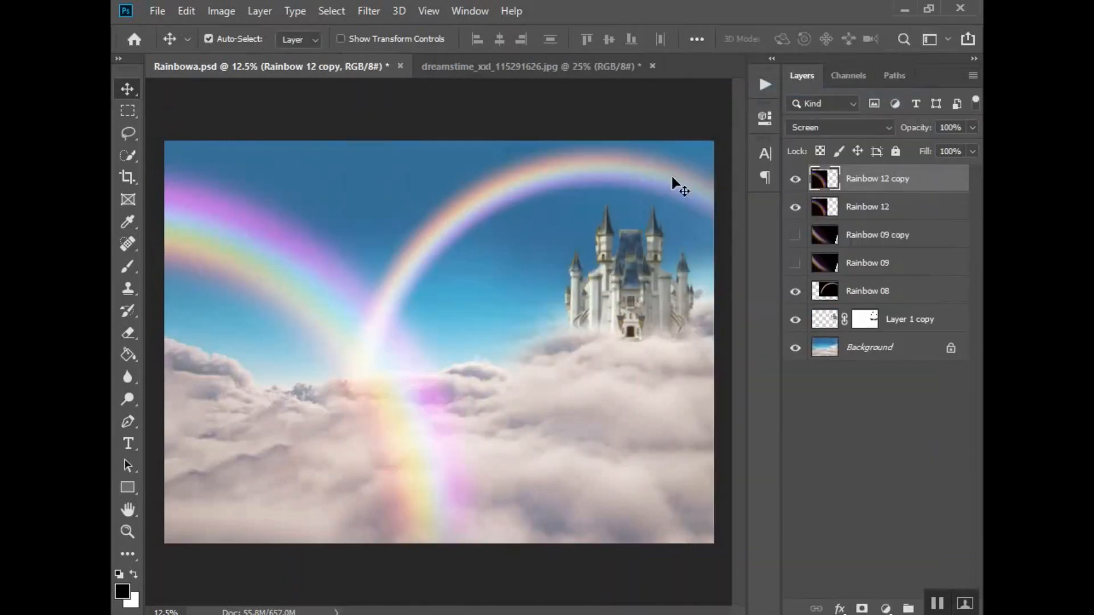
{"action": "left_click_drag", "start_coordinate": [403, 398], "coordinate": [532, 354]}
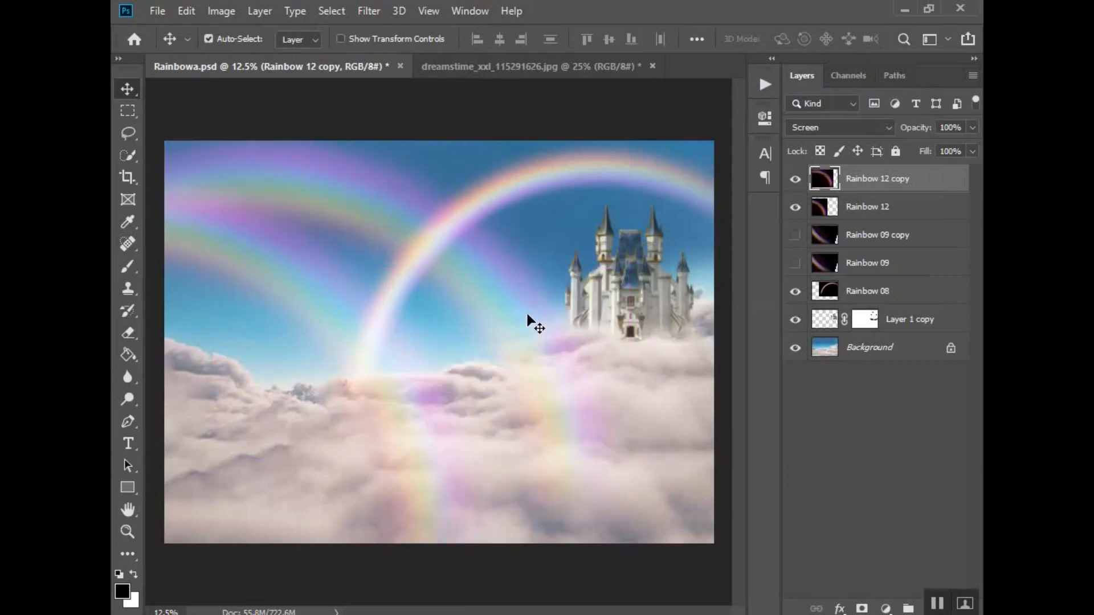
Step: Hide the Rainbow 12 and Rainbow 12 copy layers
{"action": "left_click", "coordinate": [795, 178]}
{"action": "left_click", "coordinate": [795, 207]}
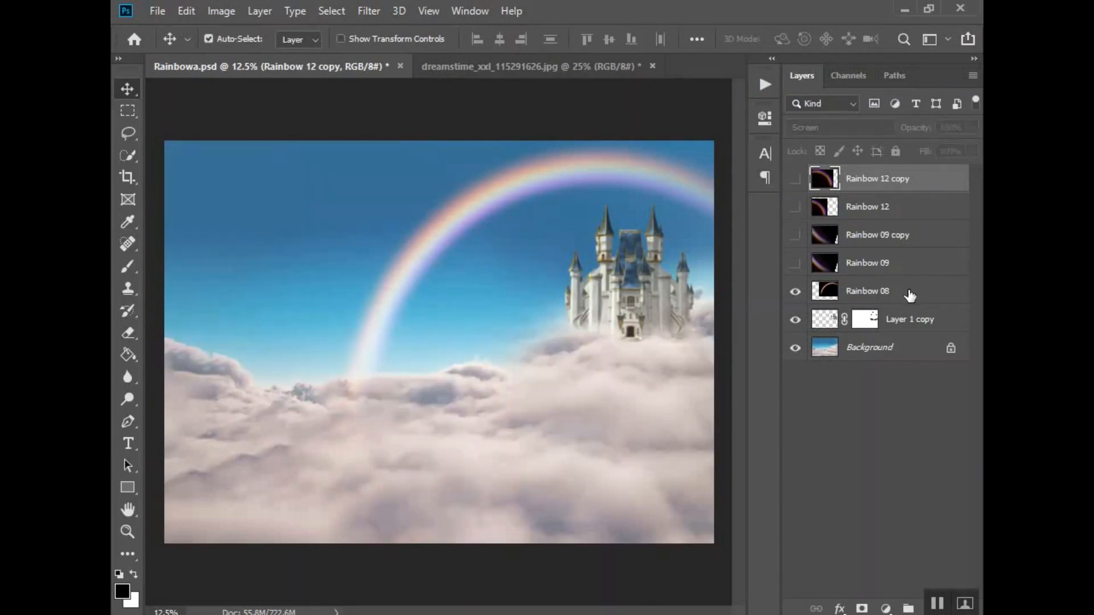
Step: Try out a duplicate of the Rainbow 08 arc shifted down and to the left, and delete the duplicate layer
{"action": "right_click", "coordinate": [908, 291]}
{"action": "left_click", "coordinate": [774, 92]}
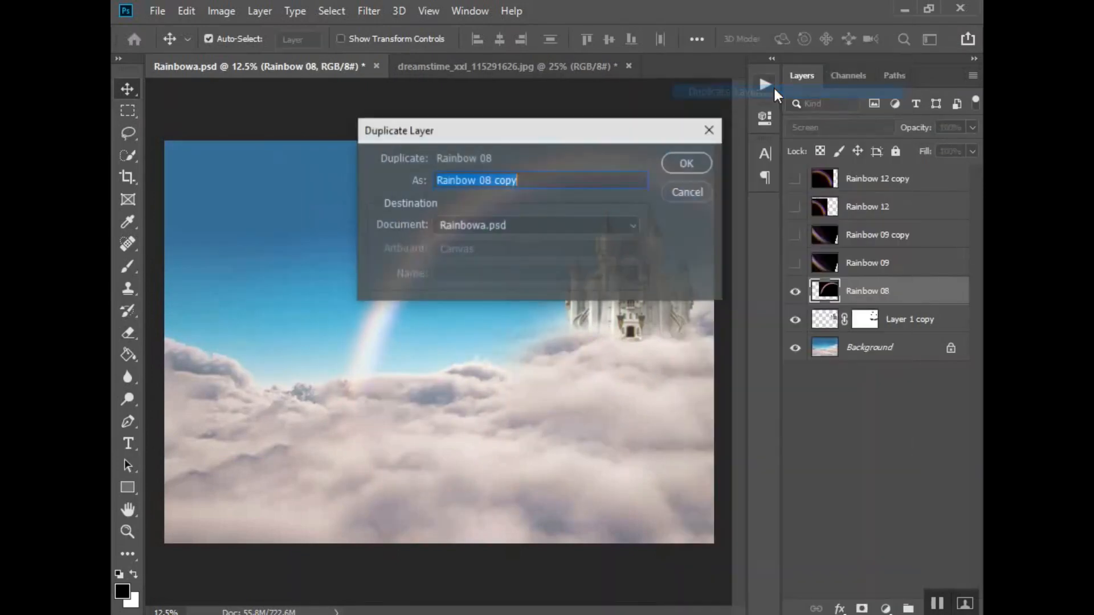
{"action": "left_click", "coordinate": [689, 165]}
{"action": "left_click_drag", "start_coordinate": [432, 247], "coordinate": [288, 349]}
{"action": "left_click_drag", "start_coordinate": [519, 278], "coordinate": [310, 378]}
{"action": "key", "text": "Delete"}
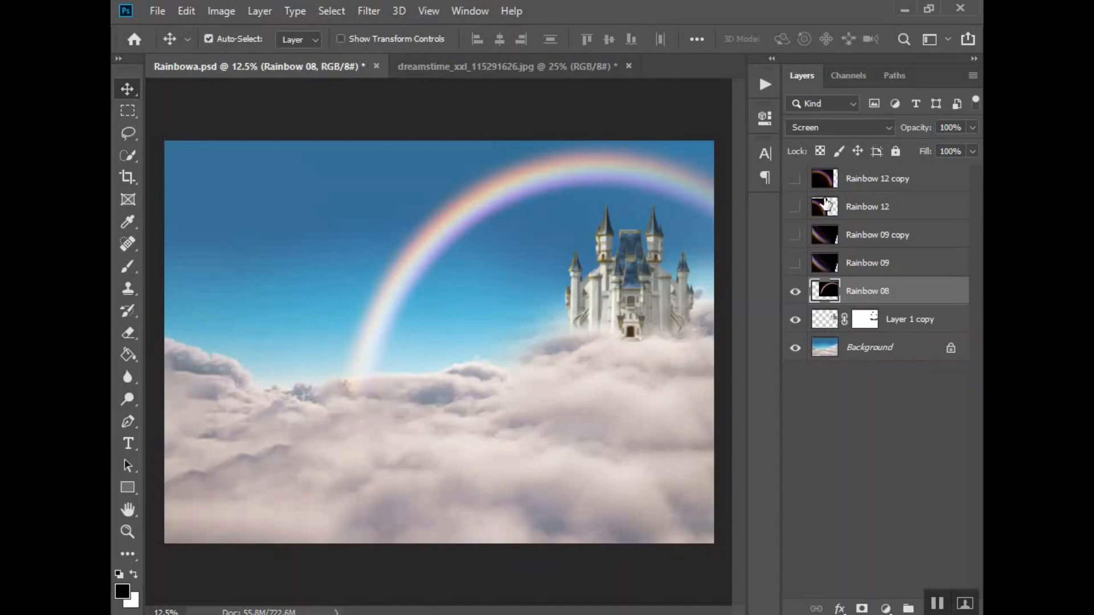
Step: Show Rainbow 09 and its copy again and delete the Rainbow 09 copy layer
{"action": "left_click", "coordinate": [795, 235]}
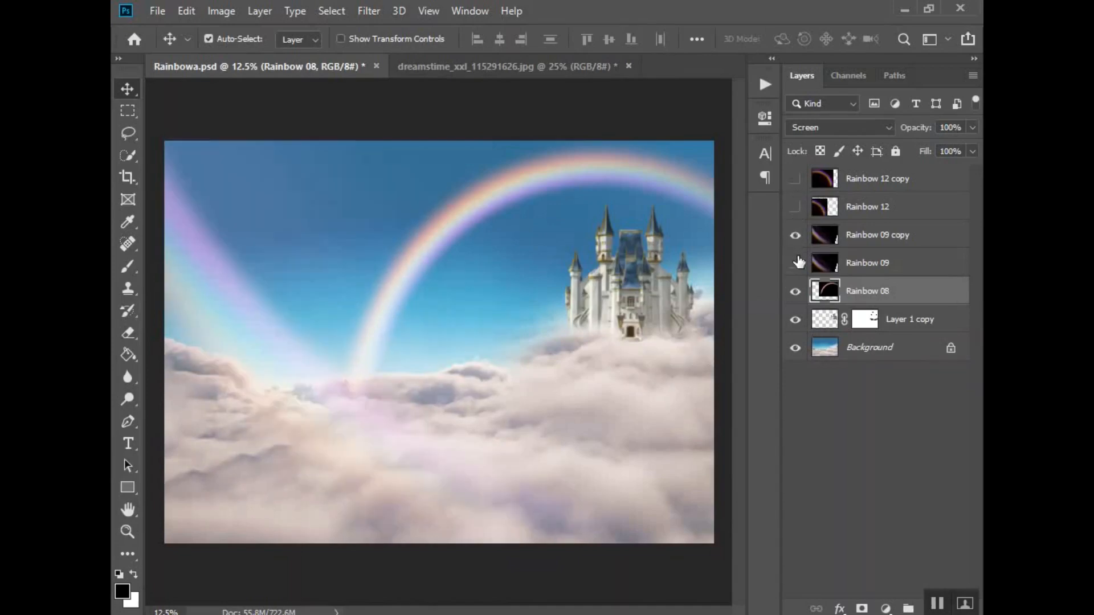
{"action": "left_click", "coordinate": [795, 263]}
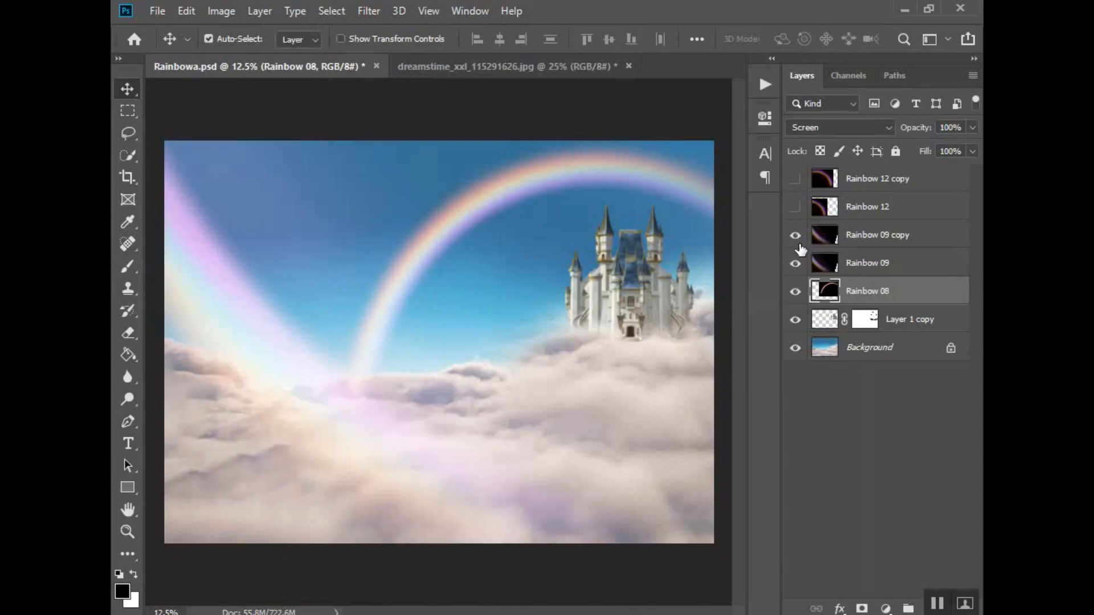
{"action": "left_click", "coordinate": [889, 236]}
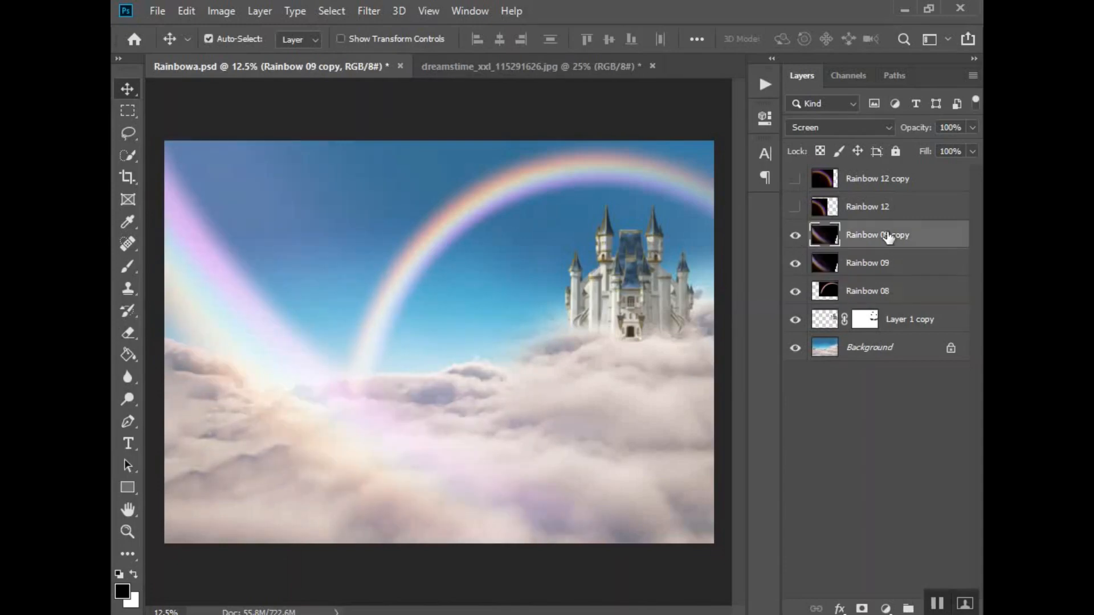
{"action": "key", "text": "Delete"}
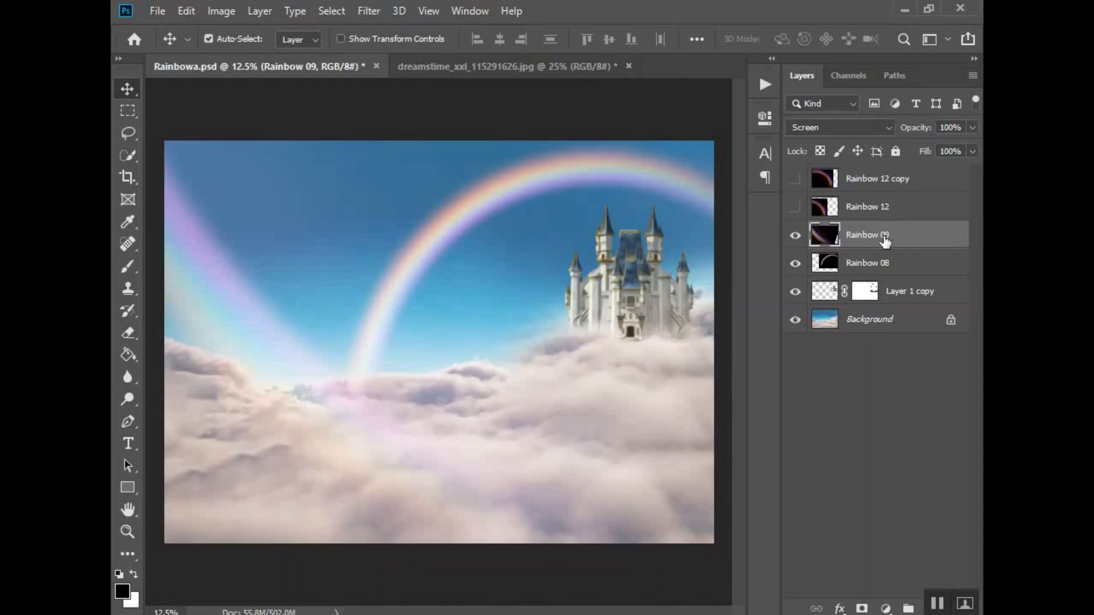
Step: Apply a Brightness/Contrast adjustment to the Rainbow 09 layer with brightness 0 and contrast 39
{"action": "left_click", "coordinate": [212, 12]}
{"action": "mouse_move", "coordinate": [264, 55]}
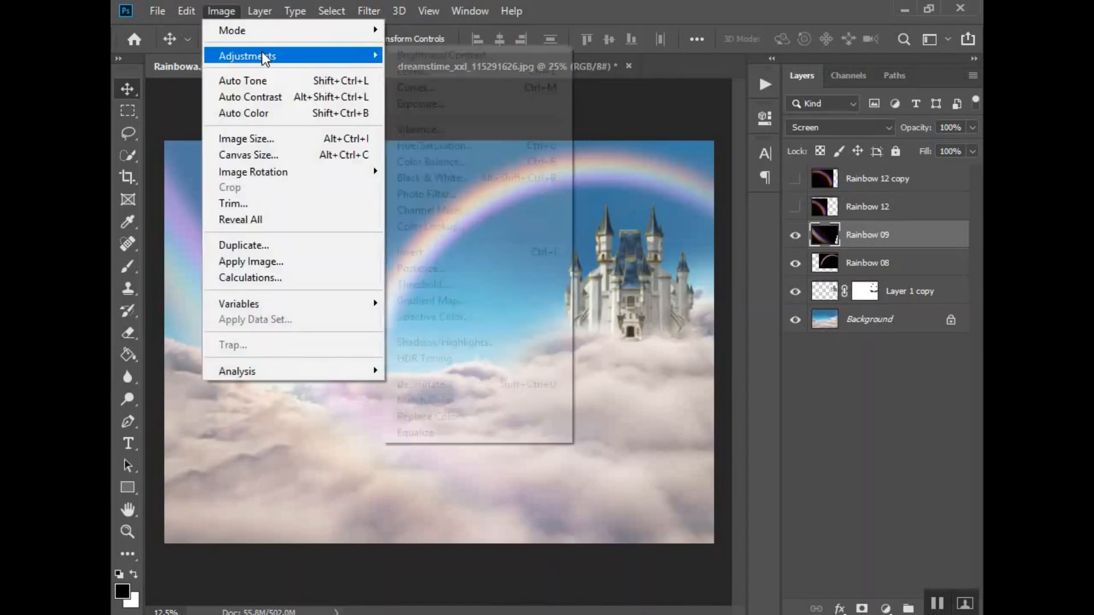
{"action": "left_click", "coordinate": [450, 55]}
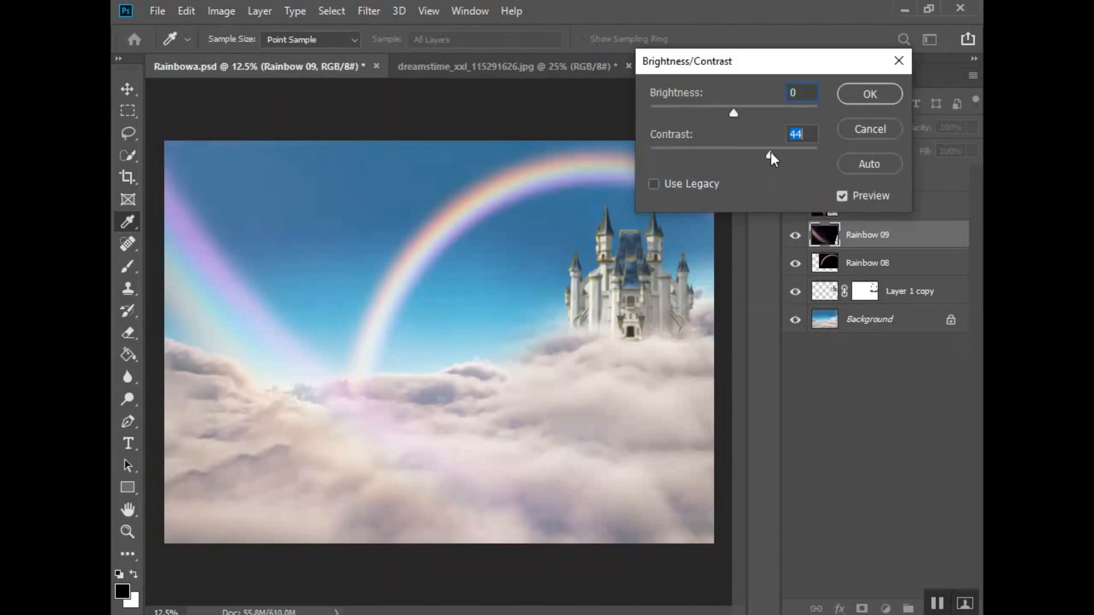
{"action": "mouse_move", "coordinate": [735, 112]}
{"action": "left_mouse_down"}
{"action": "mouse_move", "coordinate": [705, 108]}
{"action": "mouse_move", "coordinate": [744, 108]}
{"action": "left_mouse_up"}
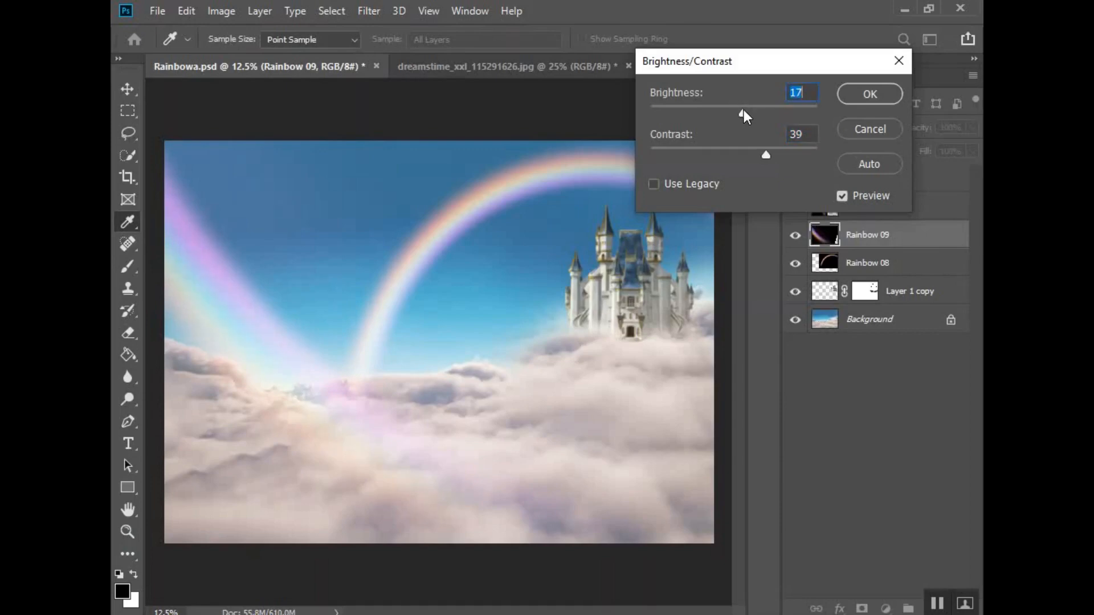
{"action": "type", "text": "0"}
{"action": "left_click", "coordinate": [863, 95]}
Step: Apply a Hue/Saturation adjustment to the Rainbow 09 layer with hue 0, saturation +19 and lightness 0, and compare the image without the layer
{"action": "left_click", "coordinate": [221, 11]}
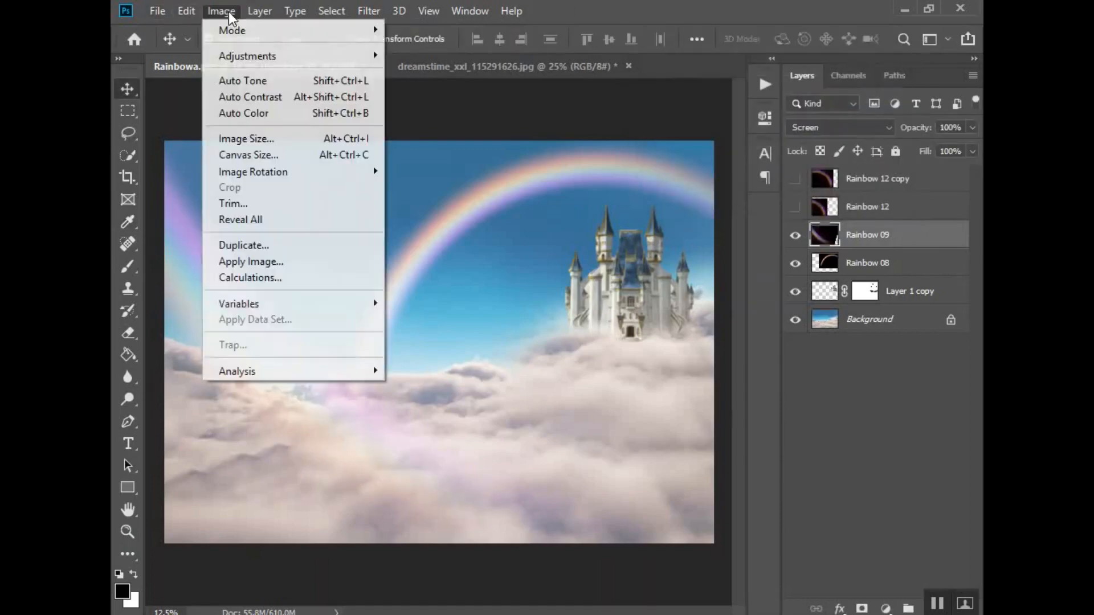
{"action": "mouse_move", "coordinate": [296, 57]}
{"action": "left_click", "coordinate": [496, 145]}
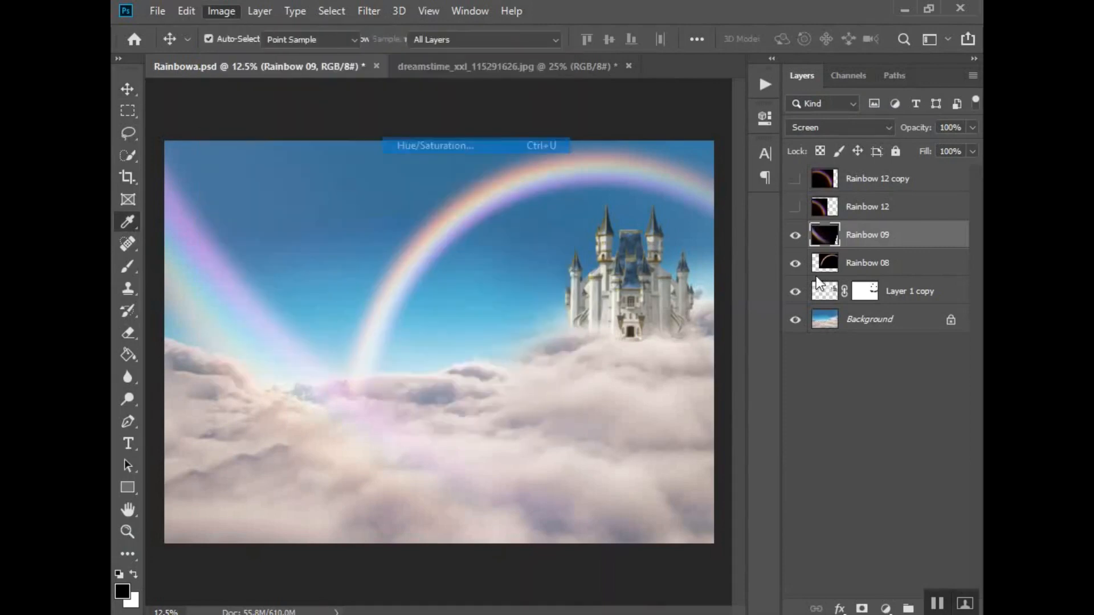
{"action": "mouse_move", "coordinate": [606, 265]}
{"action": "left_mouse_down"}
{"action": "mouse_move", "coordinate": [582, 266]}
{"action": "mouse_move", "coordinate": [619, 265]}
{"action": "left_mouse_up"}
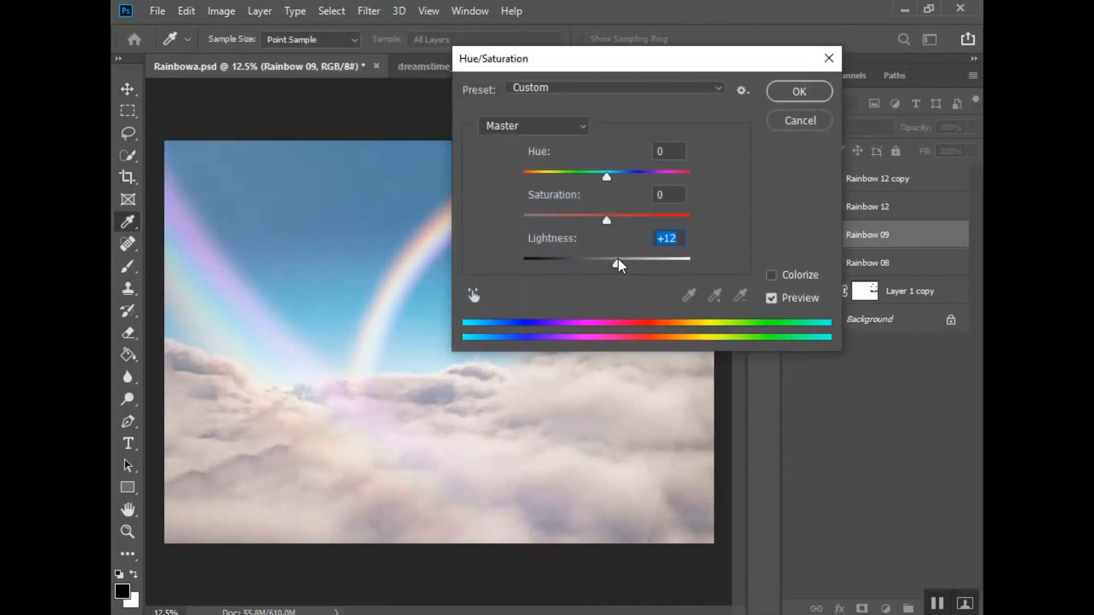
{"action": "type", "text": "0"}
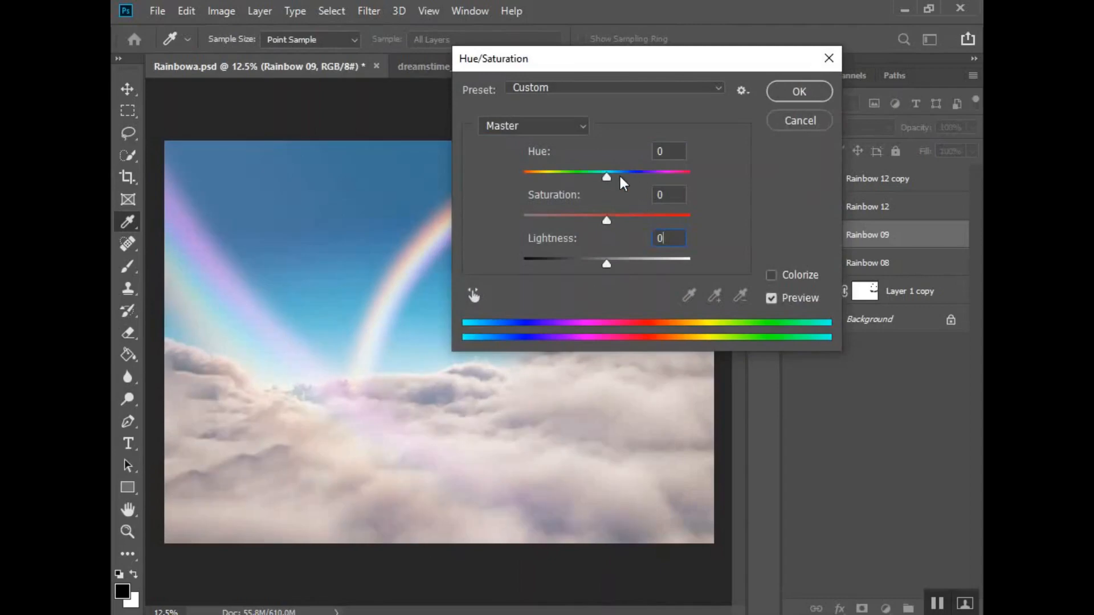
{"action": "mouse_move", "coordinate": [606, 176]}
{"action": "left_mouse_down"}
{"action": "mouse_move", "coordinate": [641, 176]}
{"action": "mouse_move", "coordinate": [604, 179]}
{"action": "left_mouse_up"}
{"action": "type", "text": "0"}
{"action": "left_click_drag", "start_coordinate": [607, 221], "coordinate": [695, 206]}
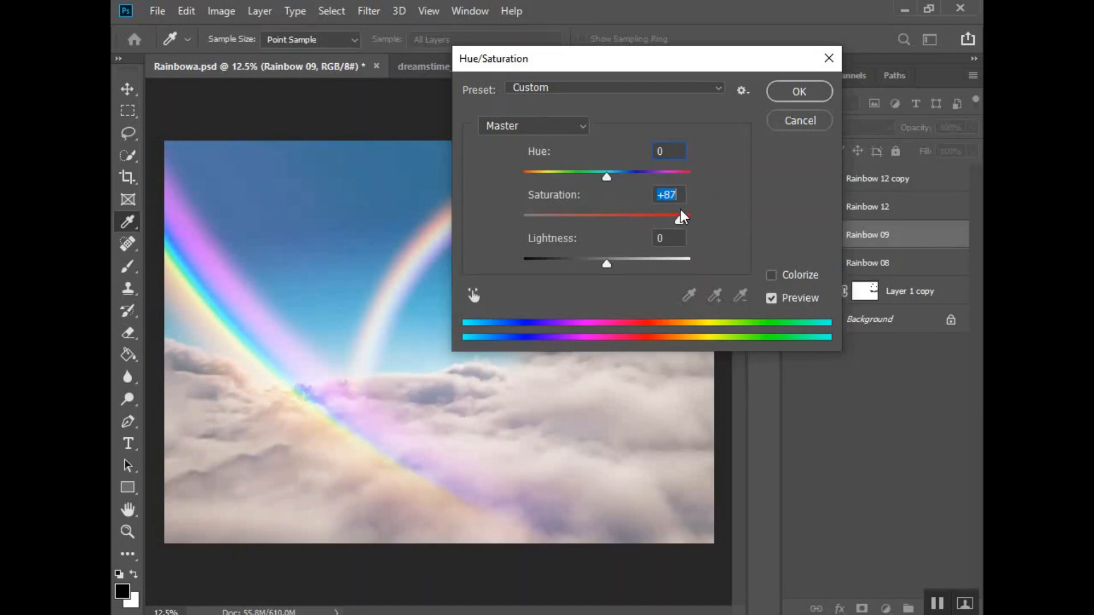
{"action": "left_click_drag", "start_coordinate": [679, 211], "coordinate": [626, 221]}
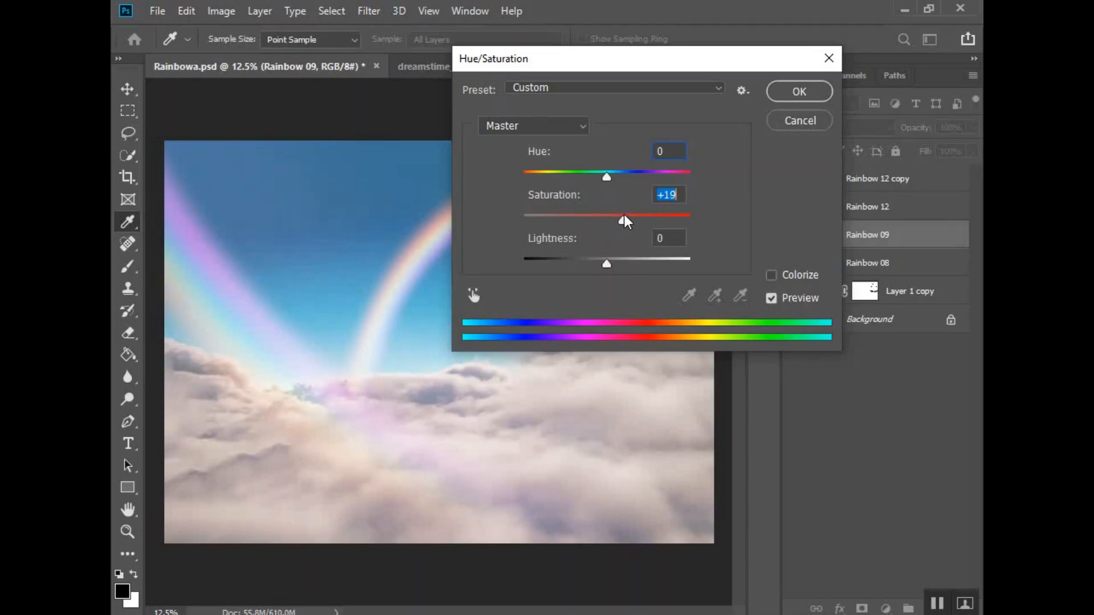
{"action": "left_click", "coordinate": [779, 88]}
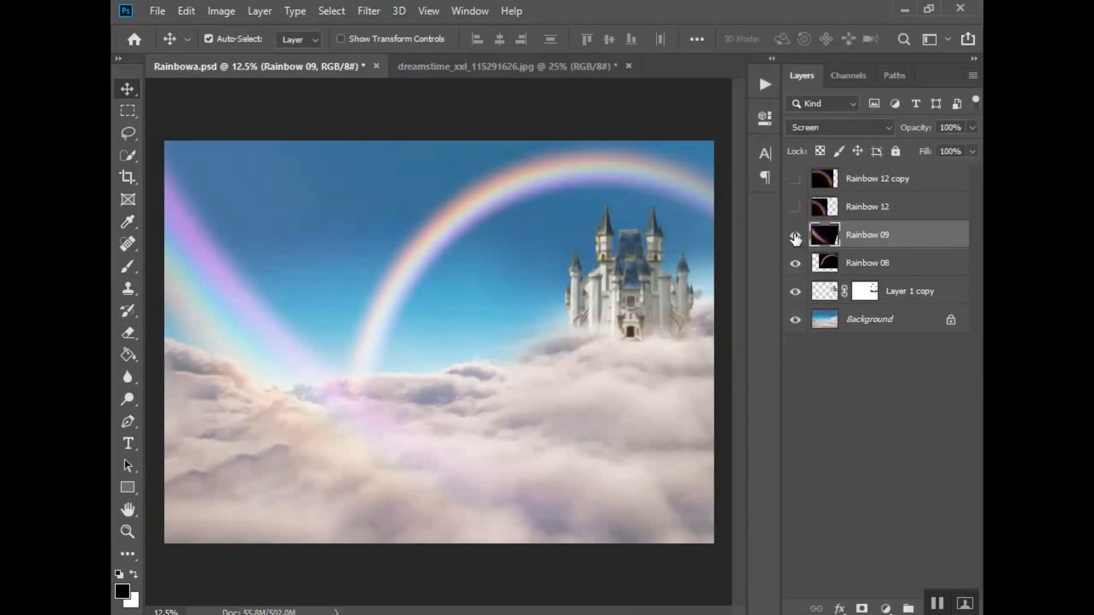
{"action": "left_click", "coordinate": [796, 236]}
{"action": "left_click", "coordinate": [795, 235]}
Step: Duplicate the Background layer under the name Background copy
{"action": "left_click", "coordinate": [882, 319]}
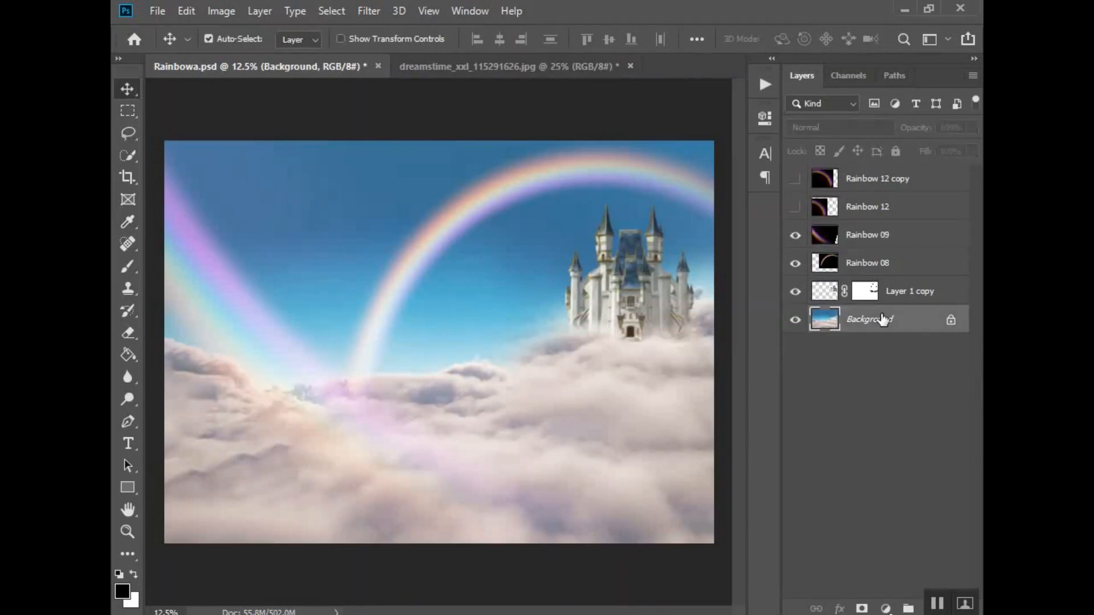
{"action": "right_click", "coordinate": [883, 320]}
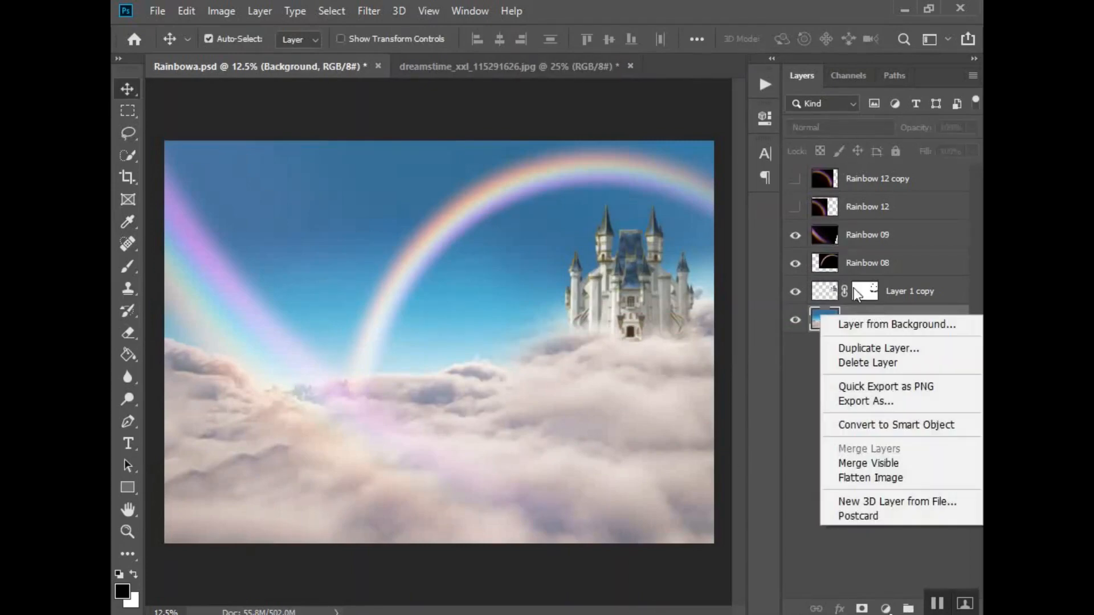
{"action": "left_click", "coordinate": [918, 350]}
{"action": "left_click", "coordinate": [689, 164]}
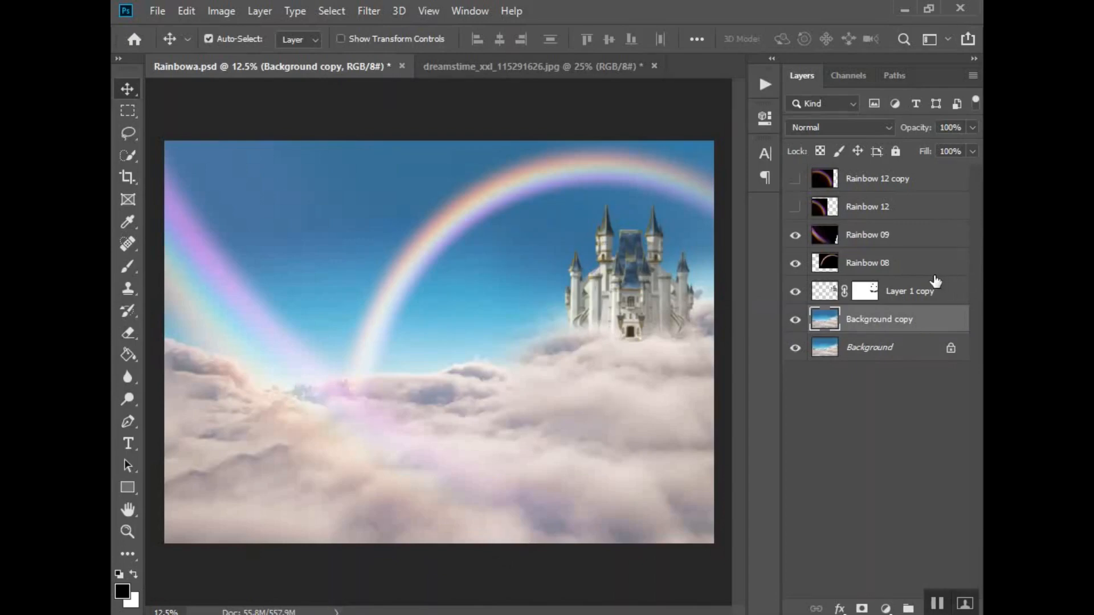
Step: Delete the hidden Rainbow 12 copy and Rainbow 12 layers
{"action": "left_click", "coordinate": [912, 179]}
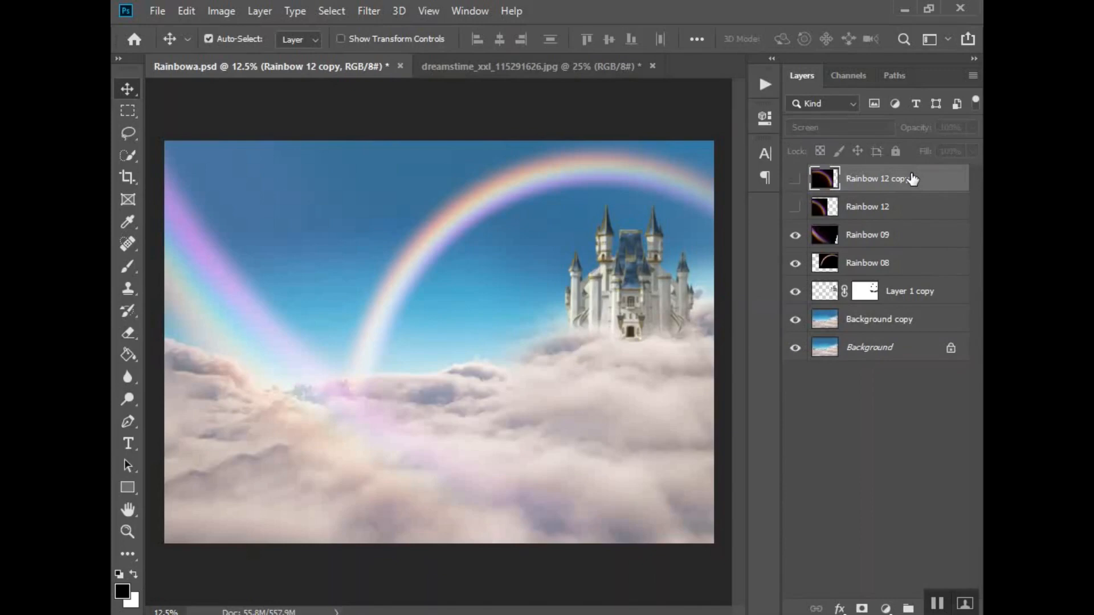
{"action": "key", "text": "Delete"}
{"action": "key", "text": "Delete"}
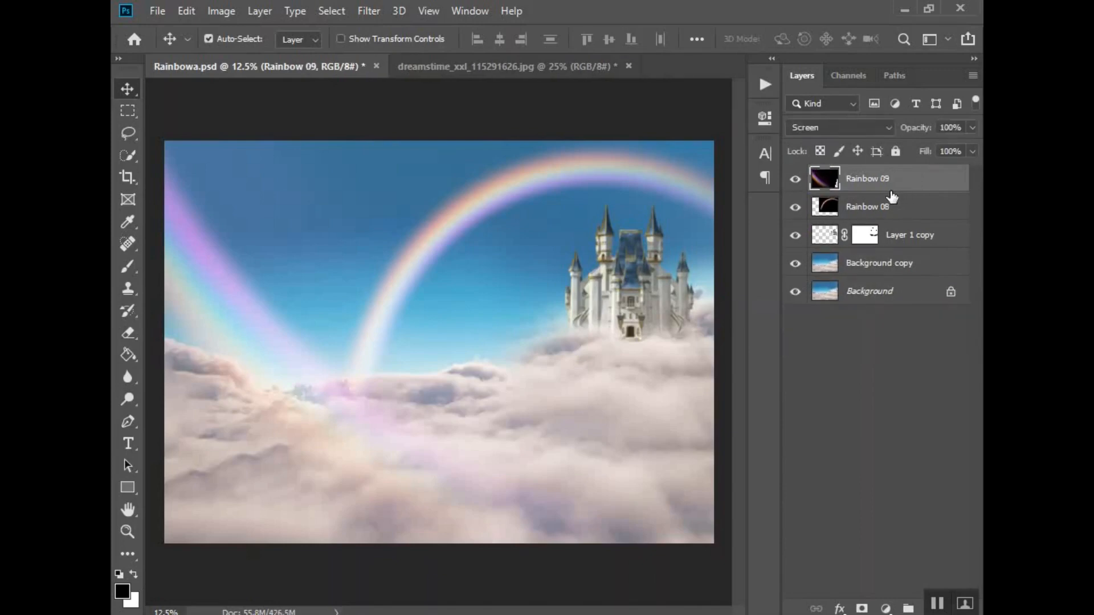
Step: Move the Rainbow 09 layer right and down with Free Transform to X 2579 px and Y 672.85 px
{"action": "left_click", "coordinate": [796, 179]}
{"action": "left_click_drag", "start_coordinate": [300, 329], "coordinate": [336, 354]}
{"action": "left_click_drag", "start_coordinate": [333, 353], "coordinate": [282, 332]}
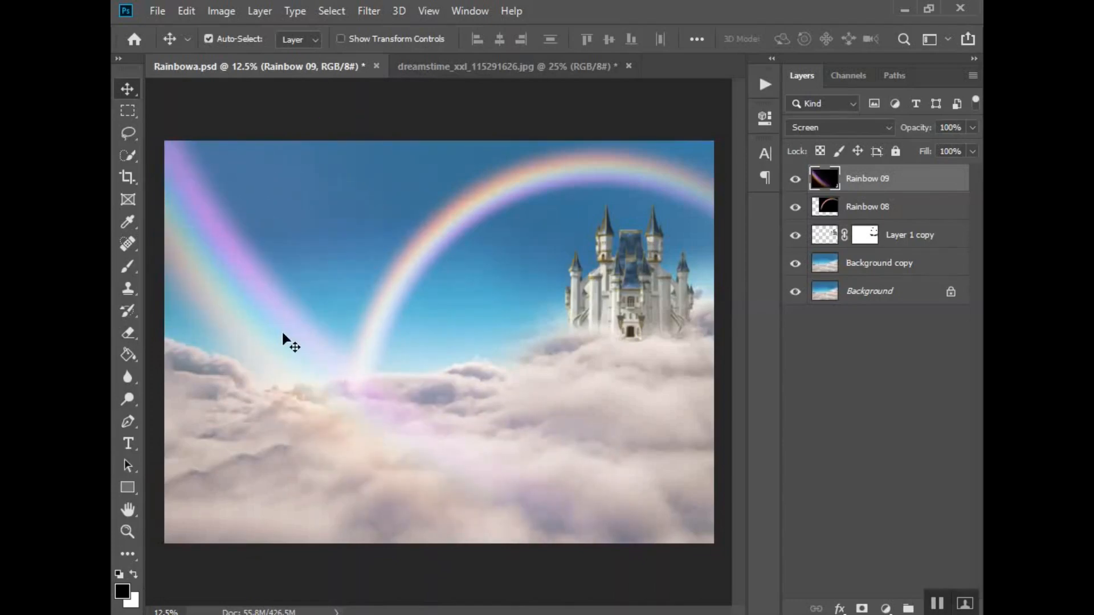
{"action": "key", "text": "ctrl+t"}
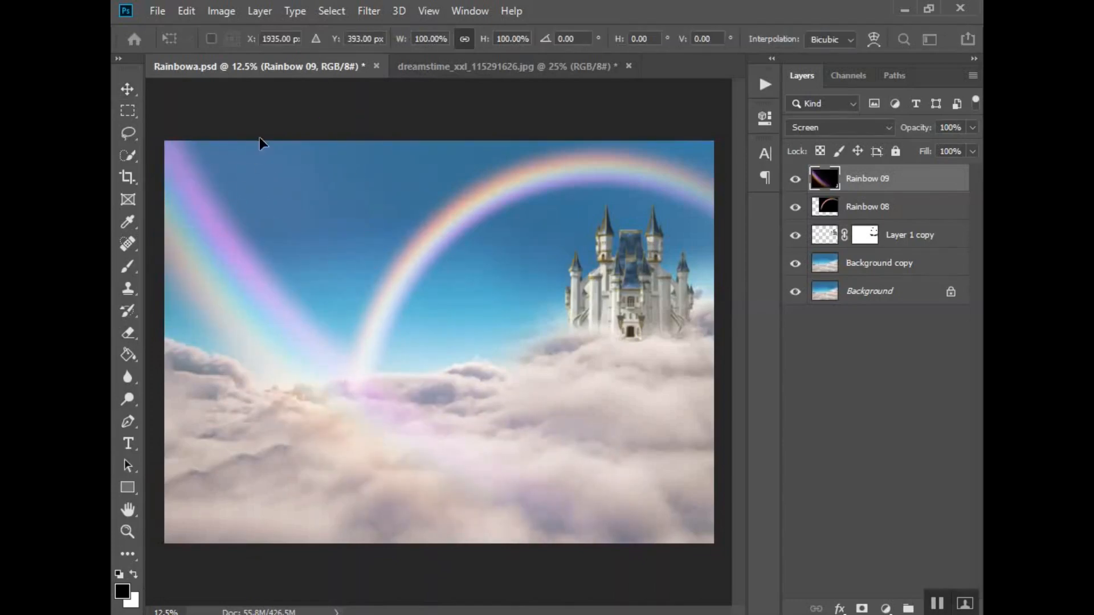
{"action": "right_click", "coordinate": [248, 352]}
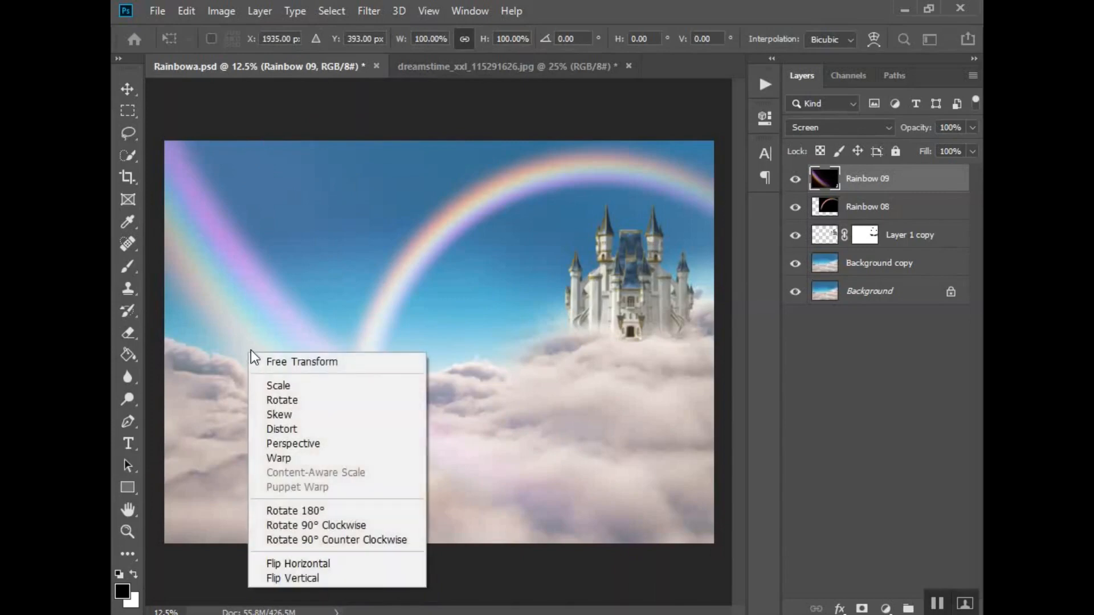
{"action": "left_click", "coordinate": [280, 361]}
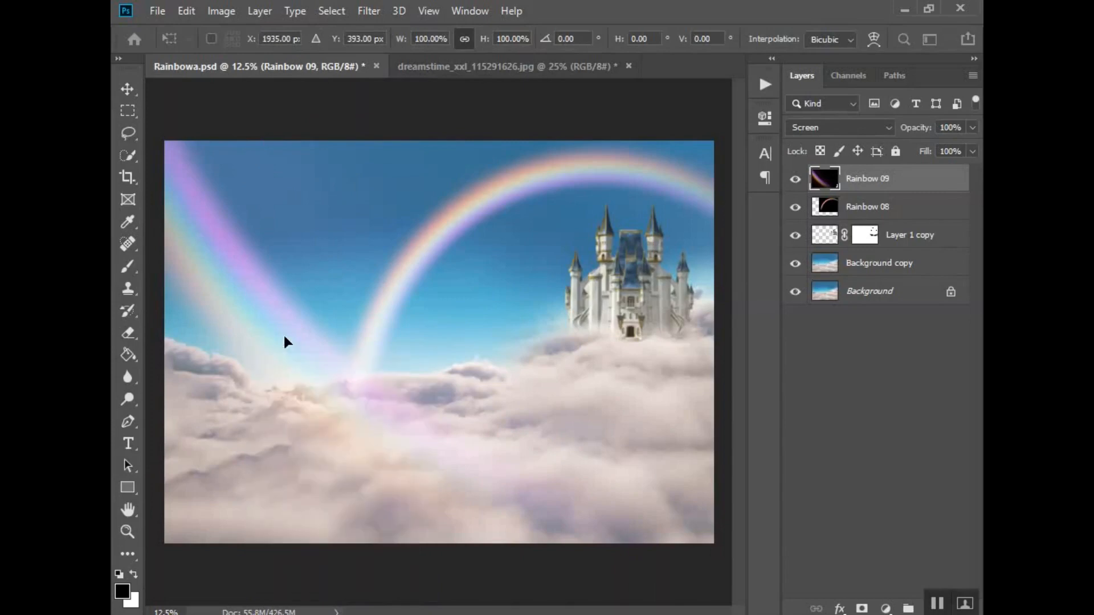
{"action": "right_click", "coordinate": [285, 337]}
{"action": "left_click", "coordinate": [321, 446]}
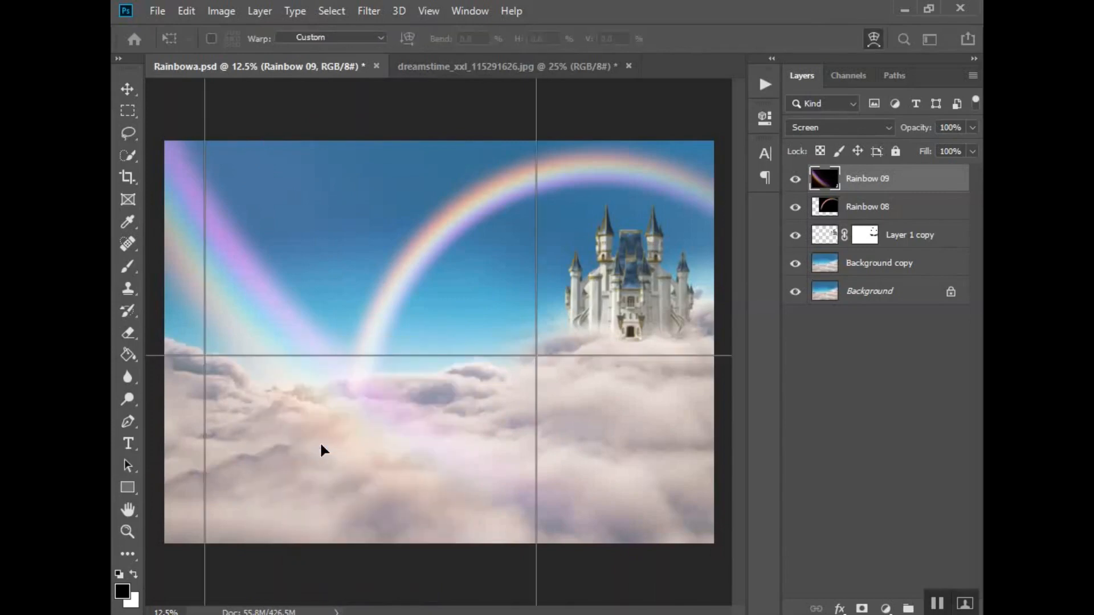
{"action": "right_click", "coordinate": [243, 230]}
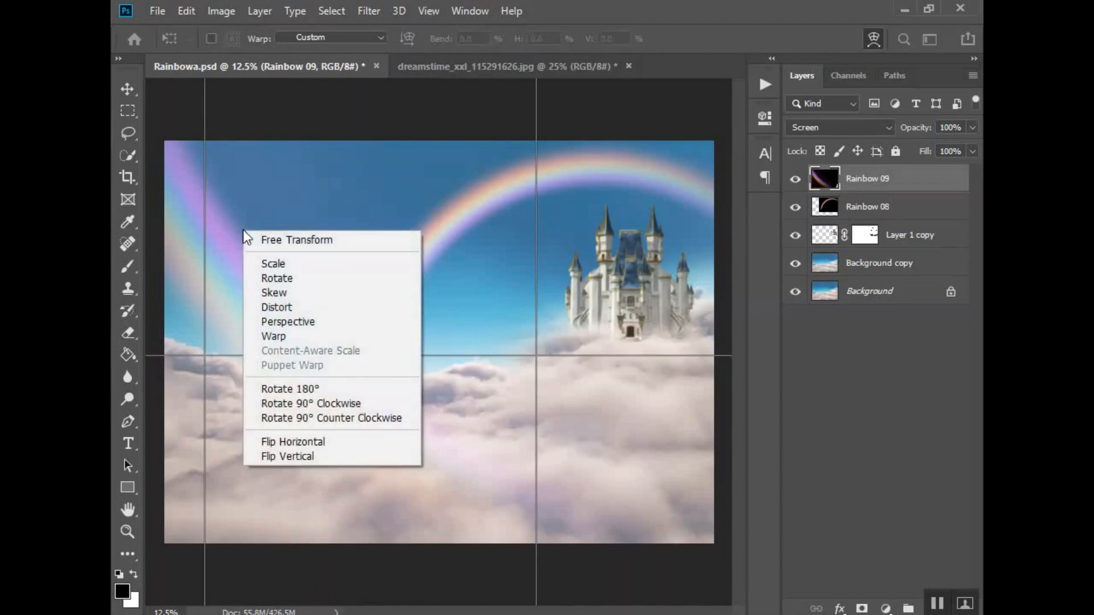
{"action": "left_click", "coordinate": [278, 292]}
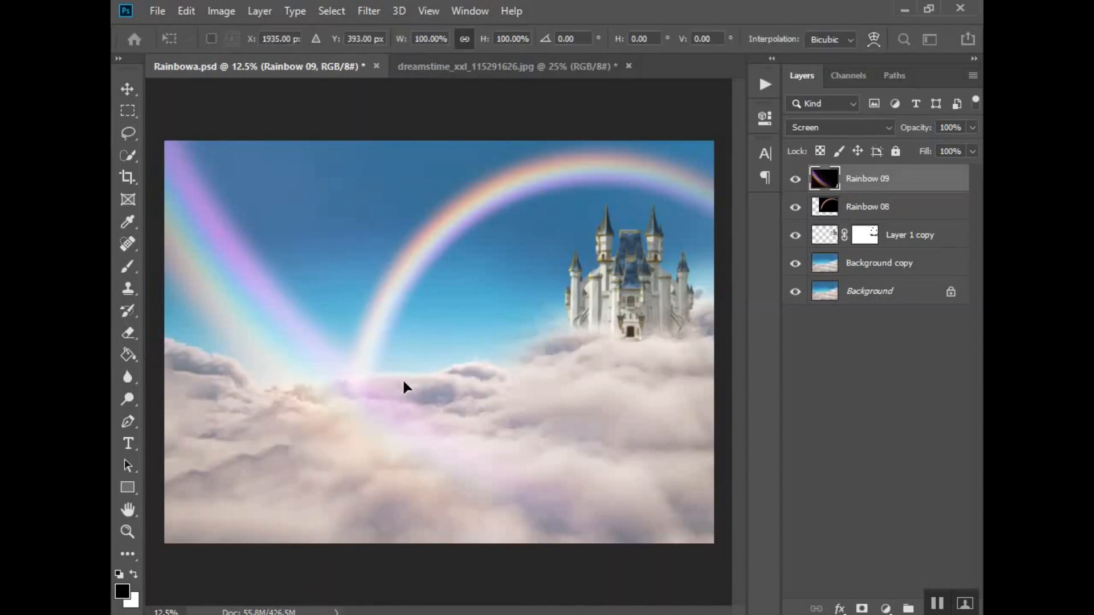
{"action": "left_click_drag", "start_coordinate": [314, 253], "coordinate": [379, 280]}
Step: Warp Rainbow 09 into a rounder curve that descends from the upper left of the sky into the clouds
{"action": "right_click", "coordinate": [364, 279]}
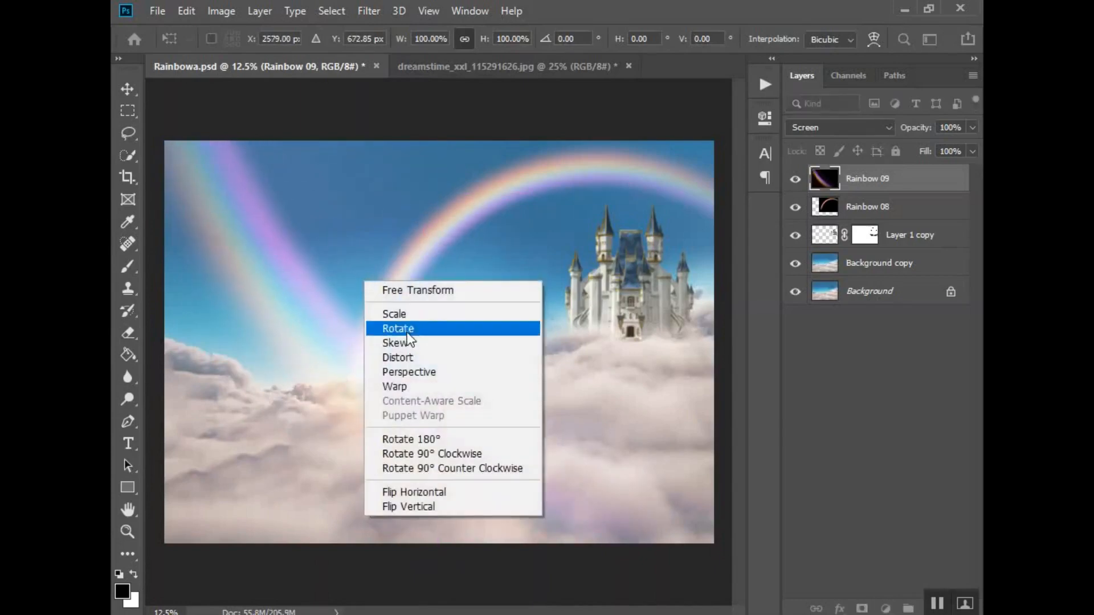
{"action": "left_click", "coordinate": [399, 385]}
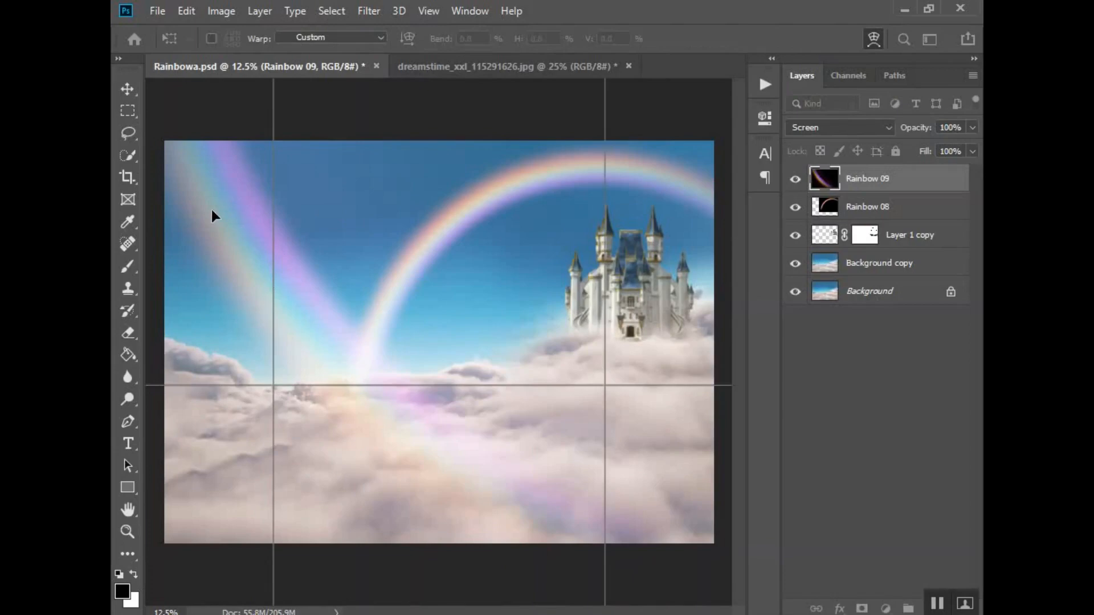
{"action": "left_click_drag", "start_coordinate": [200, 215], "coordinate": [271, 375]}
{"action": "left_click_drag", "start_coordinate": [224, 286], "coordinate": [193, 296]}
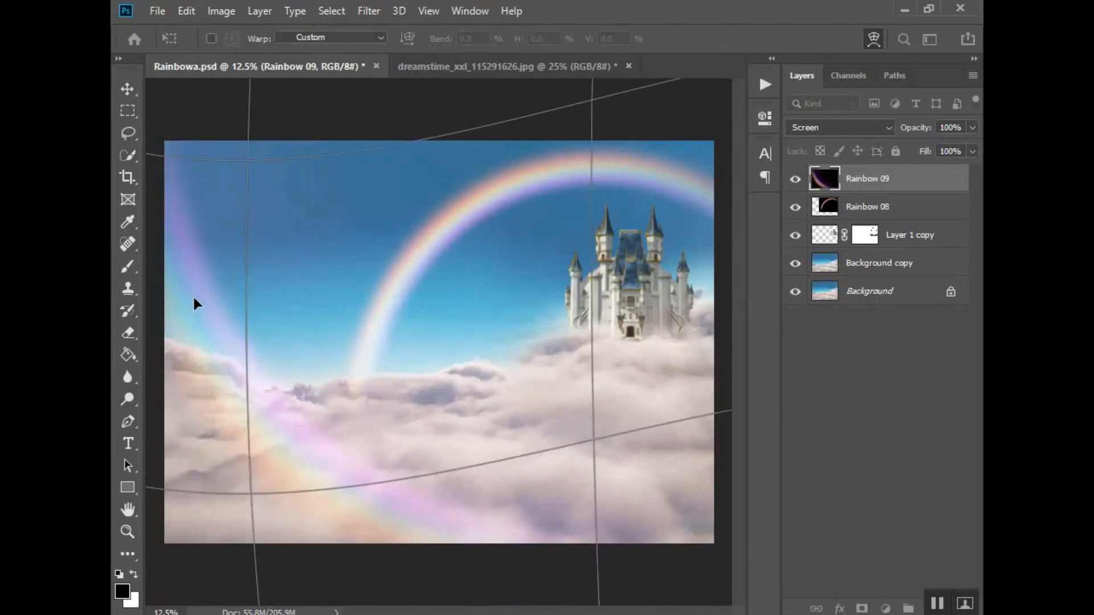
{"action": "left_click_drag", "start_coordinate": [458, 437], "coordinate": [476, 374]}
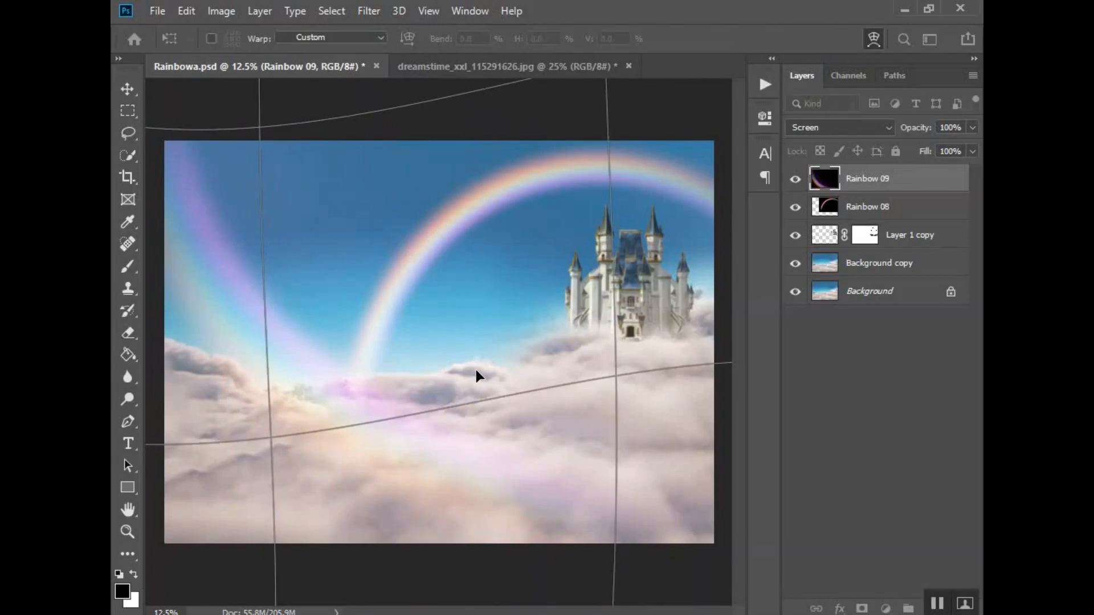
Step: Warp Rainbow 09 further down and left until it sweeps across the lower-left clouds, apply the warp, and compare the image without the layer
{"action": "left_click_drag", "start_coordinate": [173, 166], "coordinate": [153, 239]}
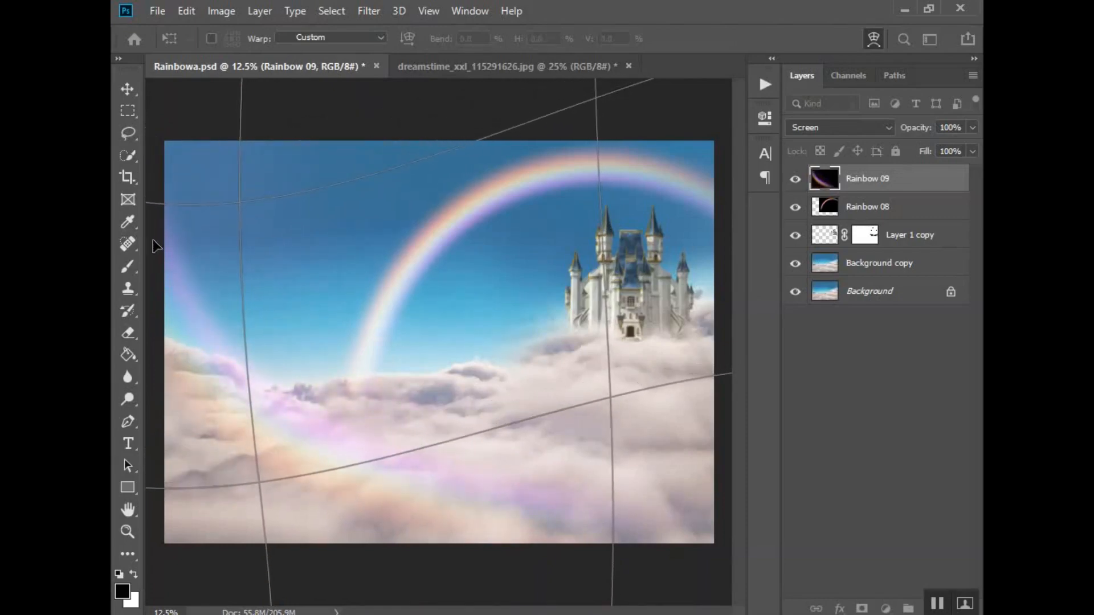
{"action": "left_click_drag", "start_coordinate": [399, 350], "coordinate": [496, 304]}
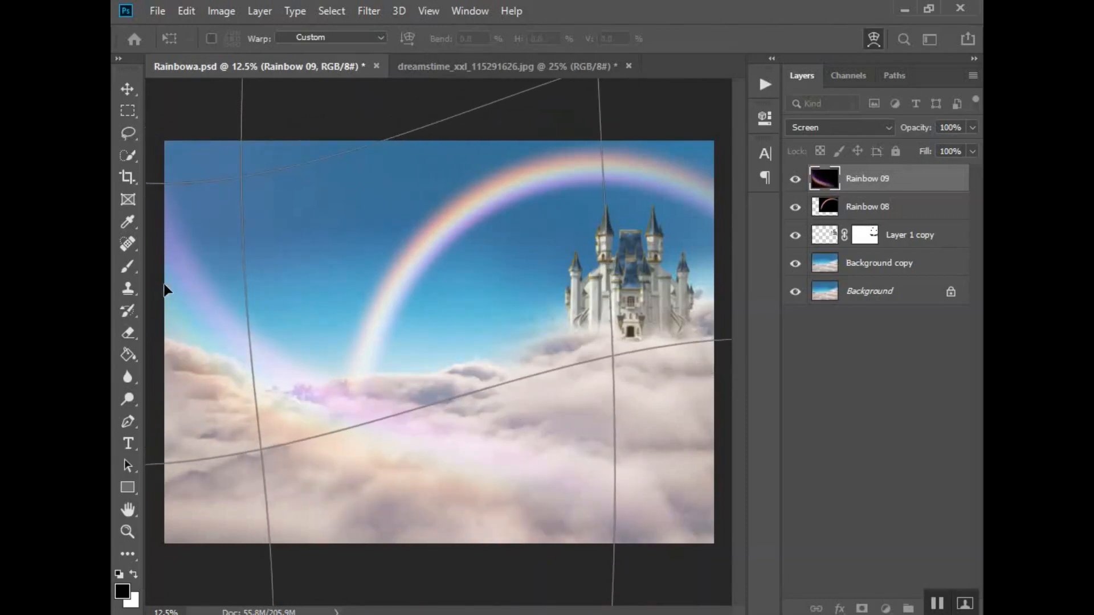
{"action": "left_click_drag", "start_coordinate": [165, 289], "coordinate": [145, 312]}
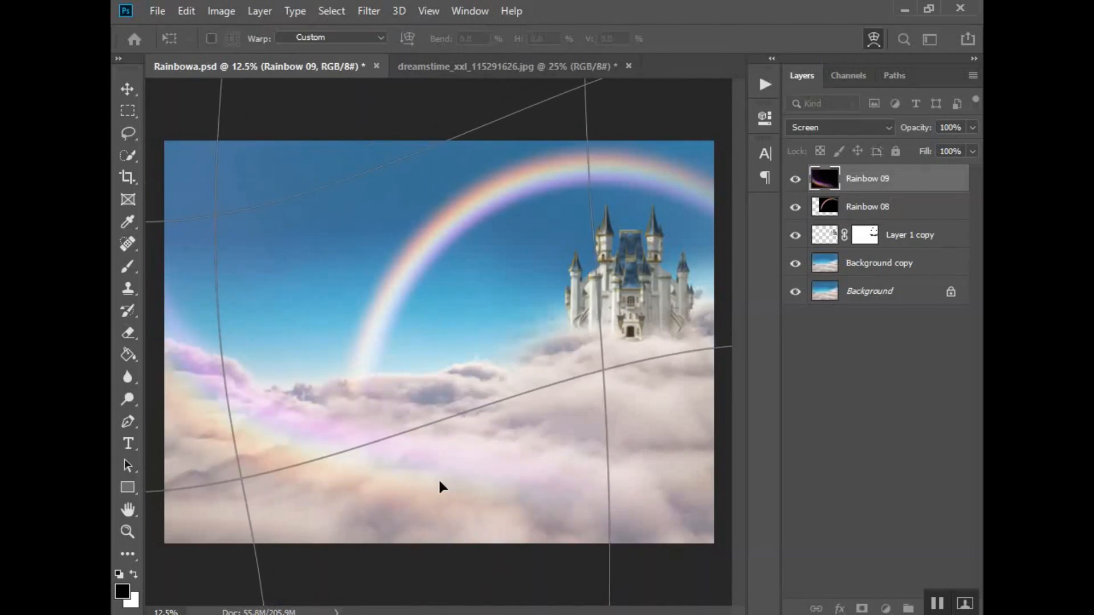
{"action": "left_click_drag", "start_coordinate": [661, 498], "coordinate": [660, 467]}
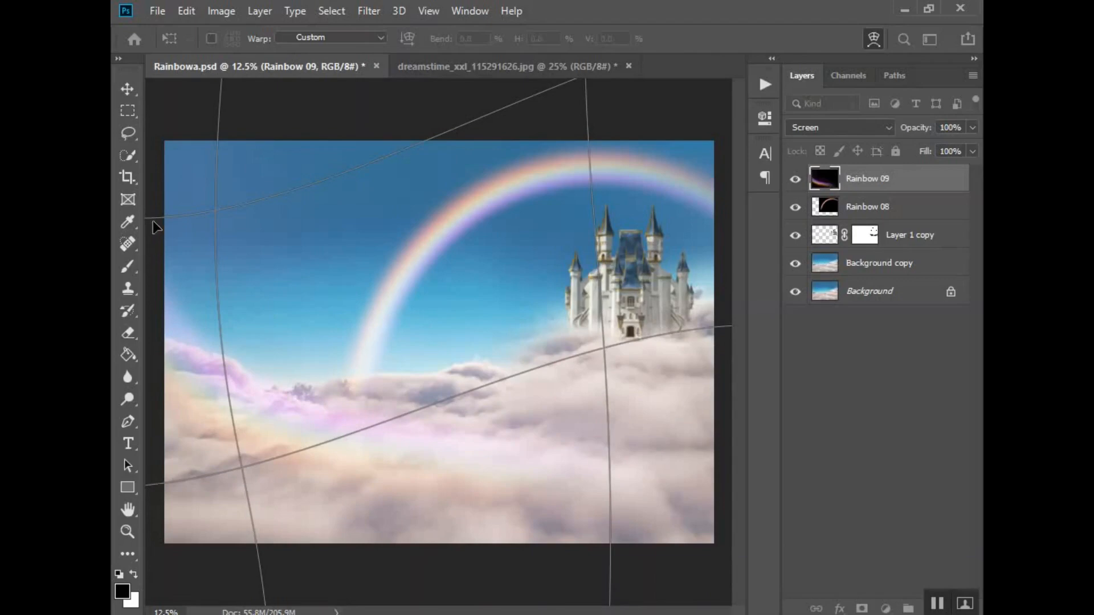
{"action": "left_click_drag", "start_coordinate": [153, 223], "coordinate": [140, 233]}
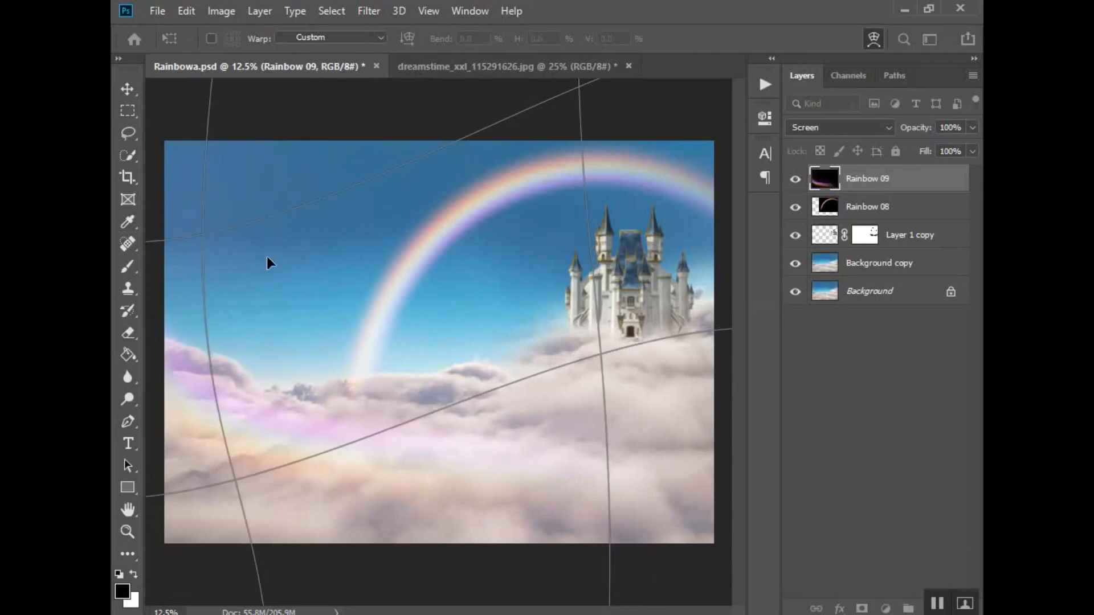
{"action": "key", "text": "Return"}
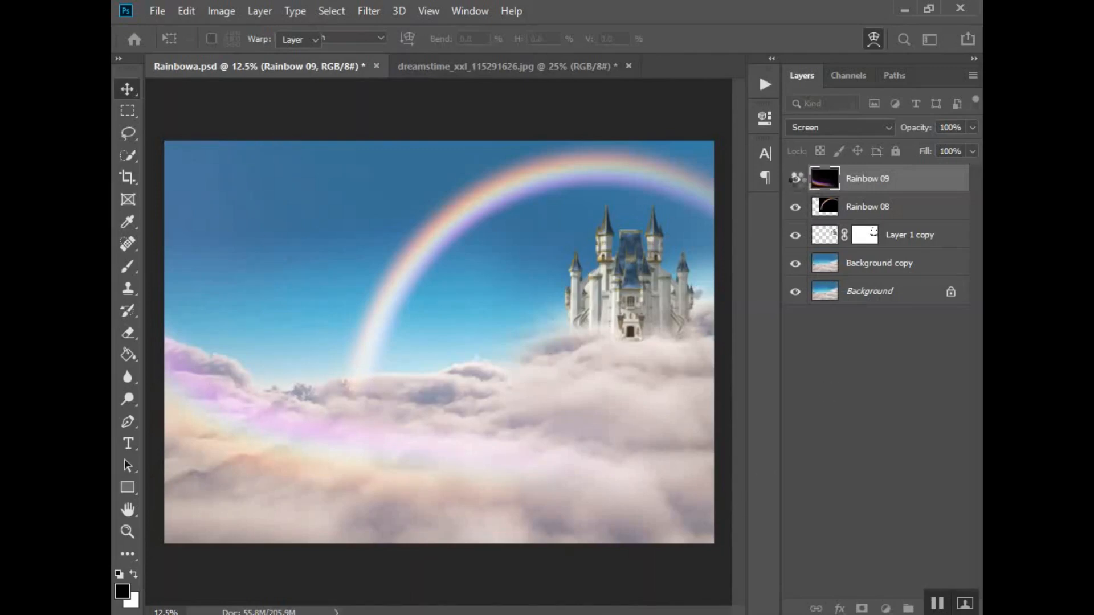
{"action": "left_click", "coordinate": [795, 178]}
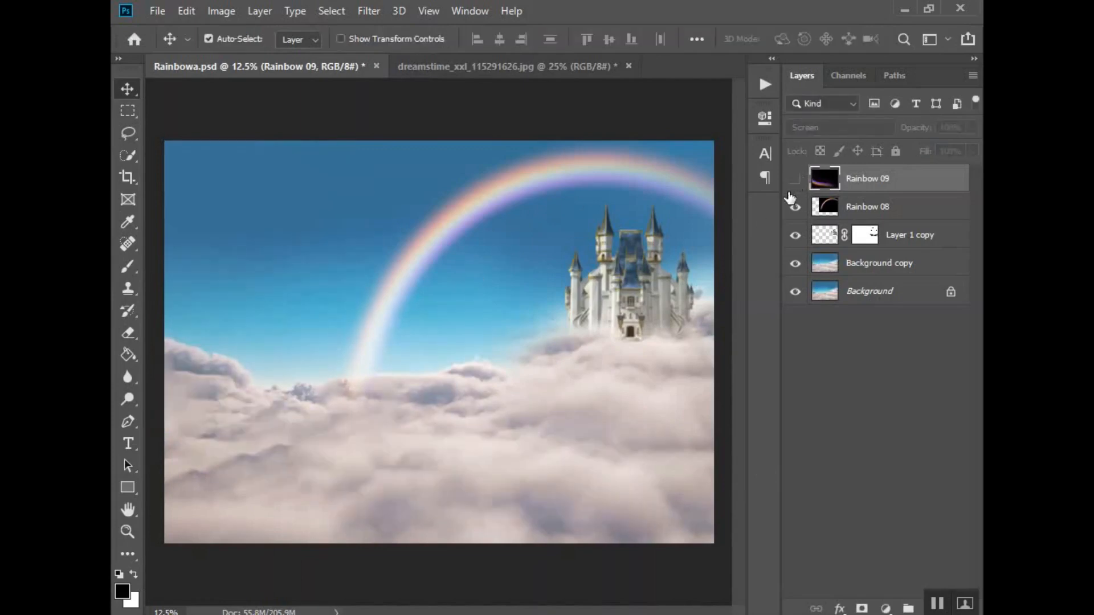
{"action": "left_click", "coordinate": [795, 178]}
{"action": "left_click", "coordinate": [796, 179]}
{"action": "left_click", "coordinate": [796, 178]}
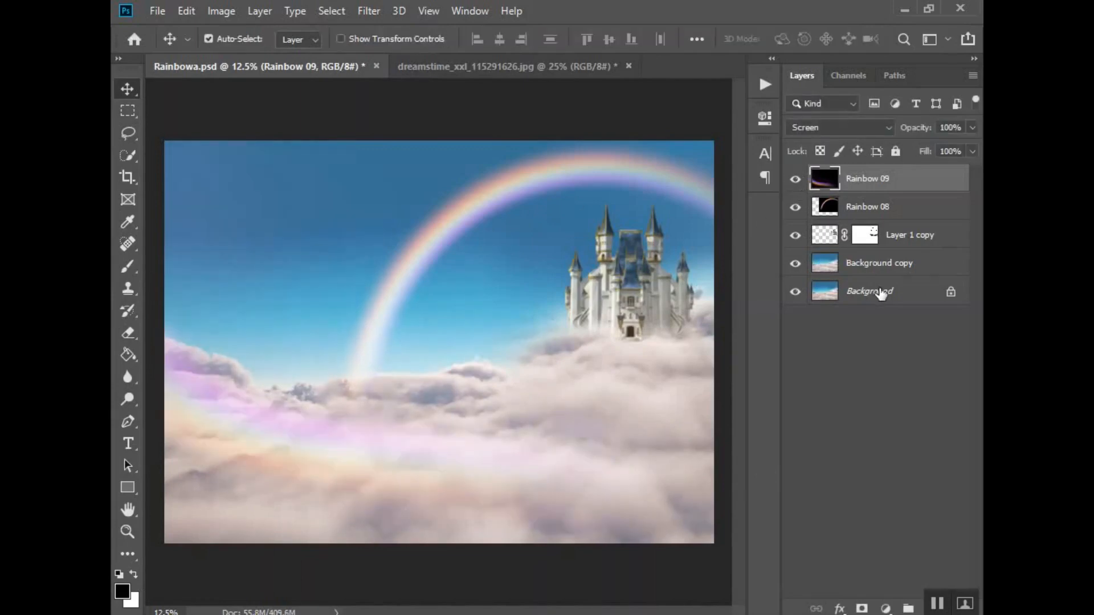
Step: Darken the clouds beneath Rainbow 09 on the Background copy layer with several radial black-to-transparent gradients at 12% opacity
{"action": "left_click", "coordinate": [883, 267]}
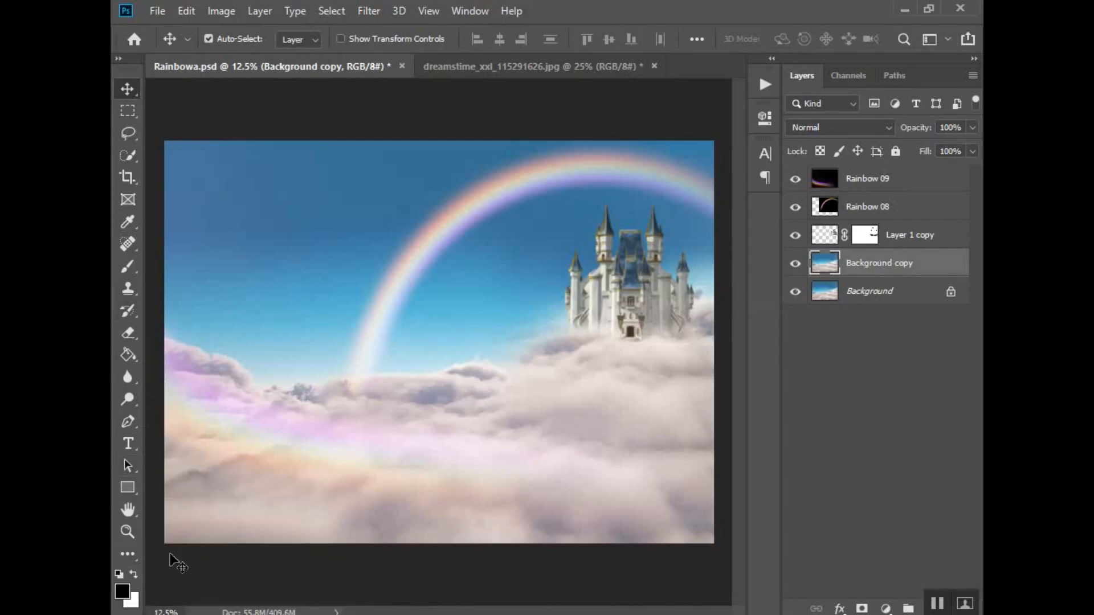
{"action": "left_click", "coordinate": [128, 355]}
{"action": "left_click", "coordinate": [228, 355]}
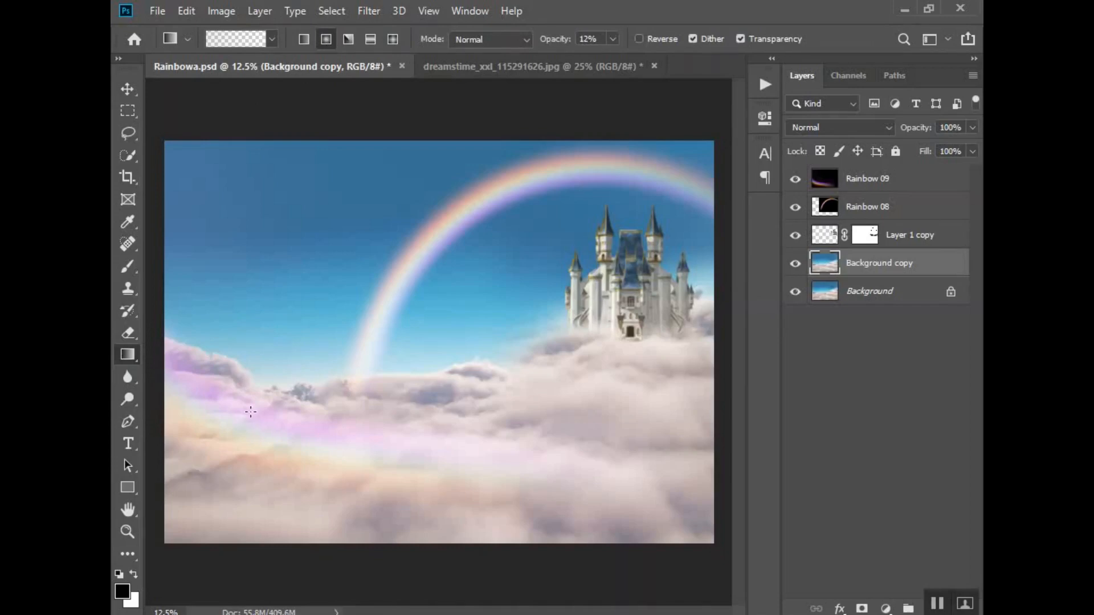
{"action": "mouse_move", "coordinate": [189, 410]}
{"action": "left_mouse_down"}
{"action": "mouse_move", "coordinate": [231, 464]}
{"action": "mouse_move", "coordinate": [275, 491]}
{"action": "left_mouse_up"}
{"action": "mouse_move", "coordinate": [273, 443]}
{"action": "left_mouse_down"}
{"action": "mouse_move", "coordinate": [310, 481]}
{"action": "mouse_move", "coordinate": [626, 511]}
{"action": "left_mouse_up"}
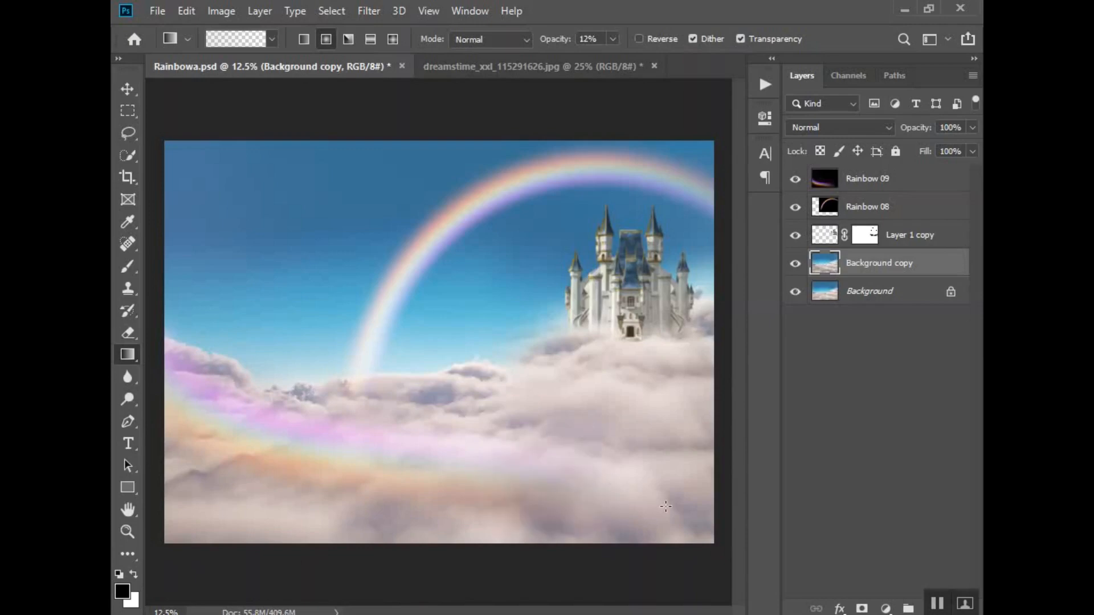
{"action": "left_click_drag", "start_coordinate": [436, 467], "coordinate": [468, 484]}
{"action": "left_click_drag", "start_coordinate": [373, 452], "coordinate": [414, 488]}
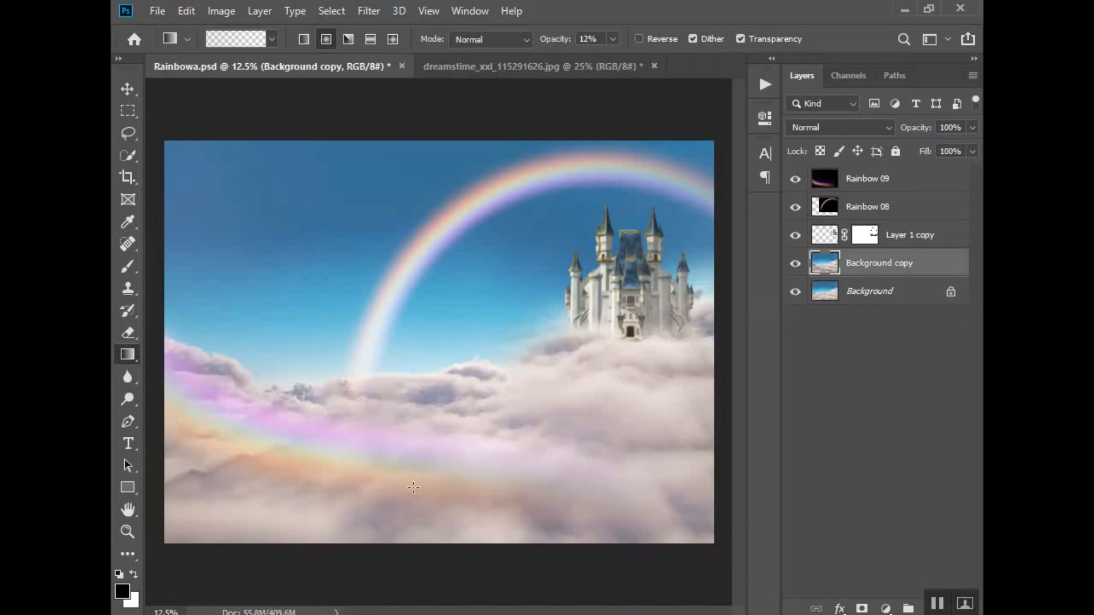
Step: Darken more clouds beneath Rainbow 09 with radial black-to-transparent gradients at 12% opacity on Background copy, and compare with Rainbow 09 hidden
{"action": "left_click_drag", "start_coordinate": [266, 406], "coordinate": [270, 435]}
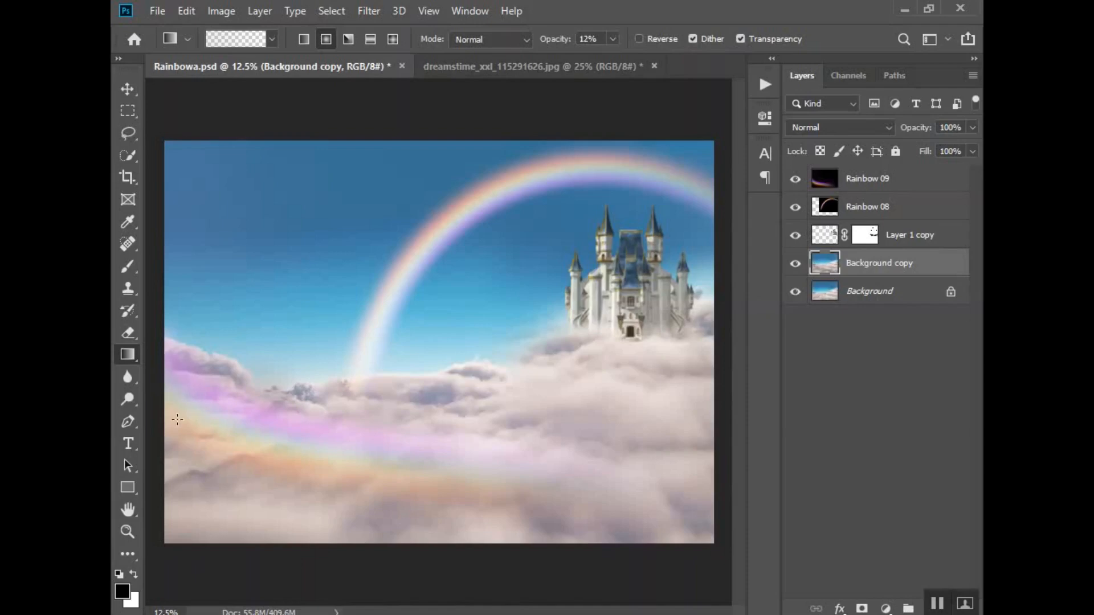
{"action": "left_click_drag", "start_coordinate": [187, 447], "coordinate": [414, 476]}
{"action": "left_click_drag", "start_coordinate": [482, 475], "coordinate": [557, 478]}
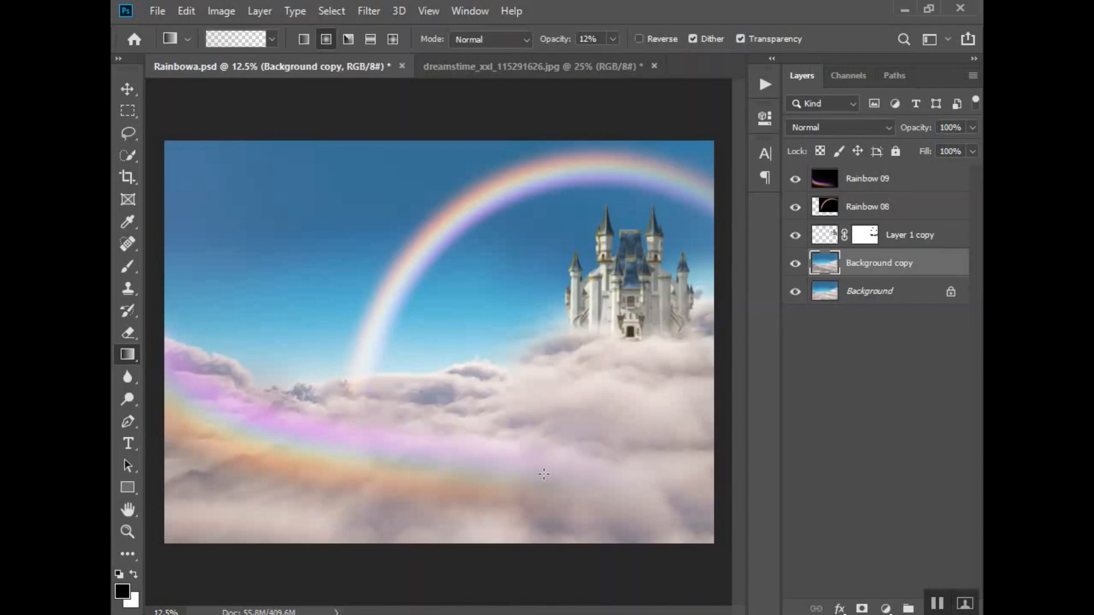
{"action": "left_click", "coordinate": [795, 180]}
{"action": "left_click", "coordinate": [794, 180]}
{"action": "left_click", "coordinate": [795, 182]}
Step: Duplicate the Rainbow 09 layer as Rainbow 09 copy
{"action": "left_click", "coordinate": [873, 182]}
{"action": "right_click", "coordinate": [873, 182]}
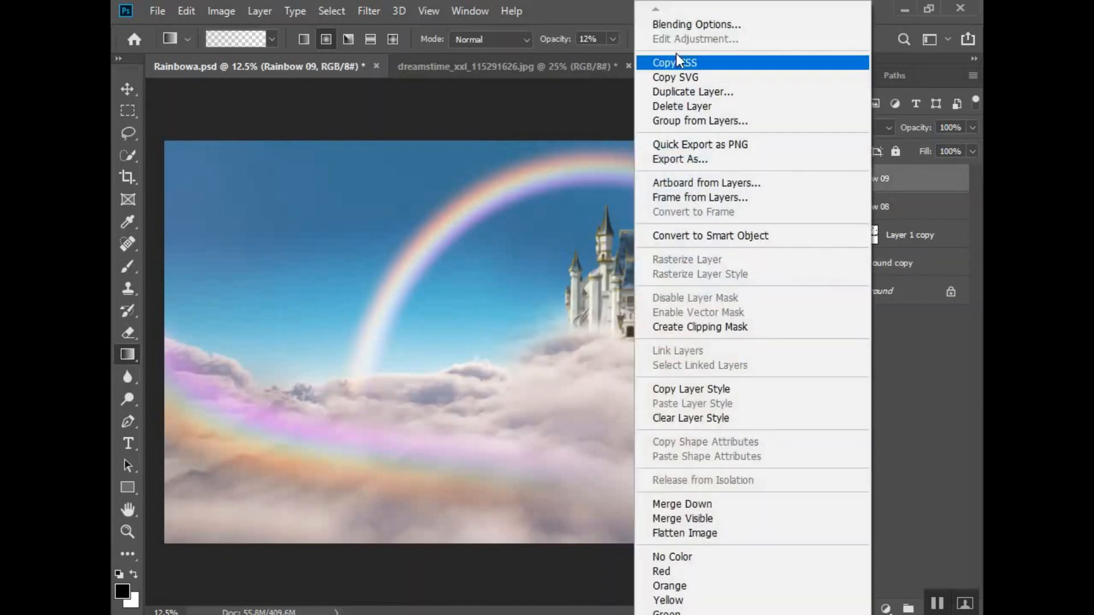
{"action": "left_click", "coordinate": [686, 92]}
{"action": "left_click", "coordinate": [706, 163]}
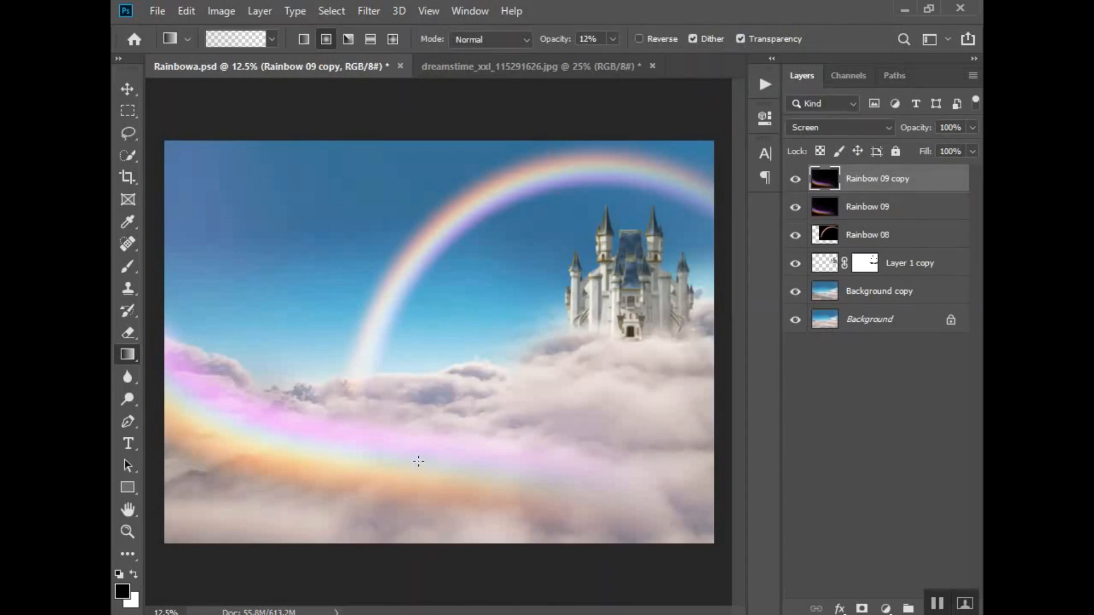
Step: Move Rainbow 09 copy right and slightly down so it extends the rainbow across the clouds to the lower-right edge of the image
{"action": "key", "text": "v"}
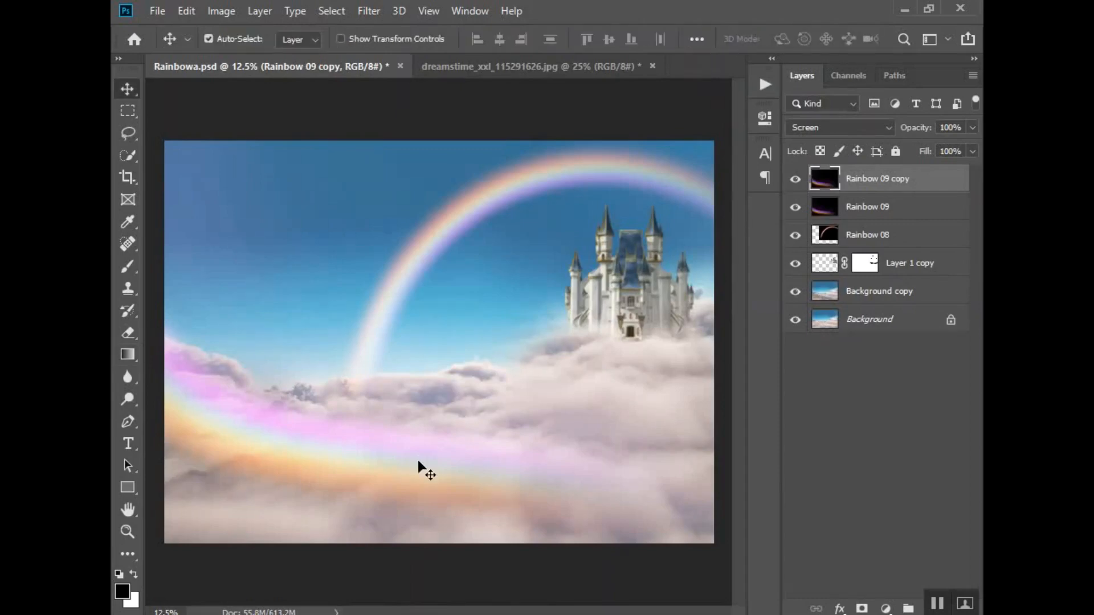
{"action": "left_click_drag", "start_coordinate": [419, 461], "coordinate": [609, 510]}
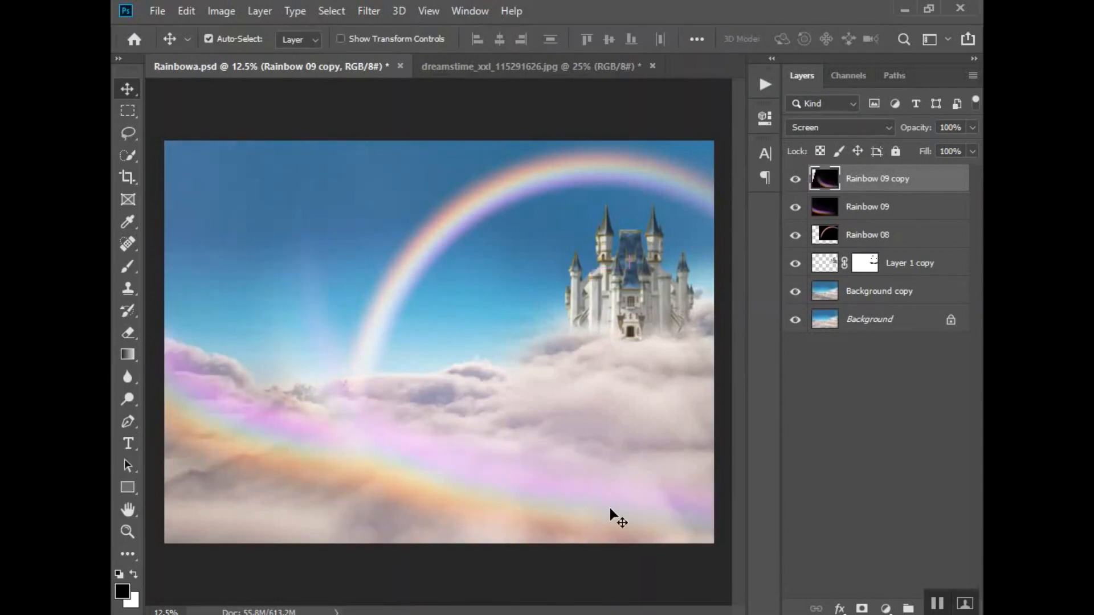
{"action": "key", "text": "ctrl+t"}
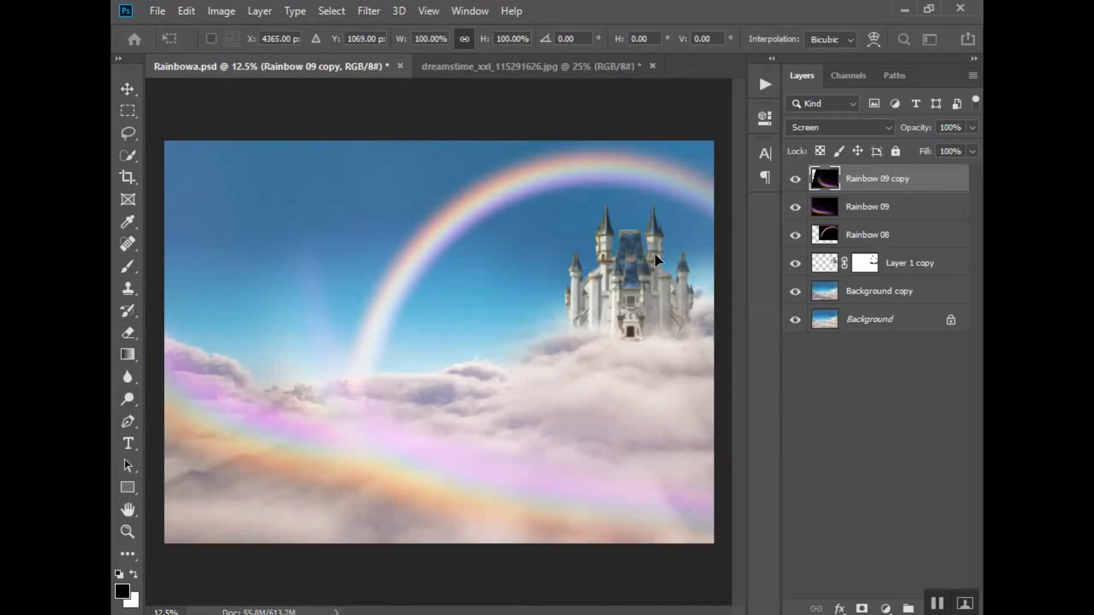
{"action": "key", "text": "Return"}
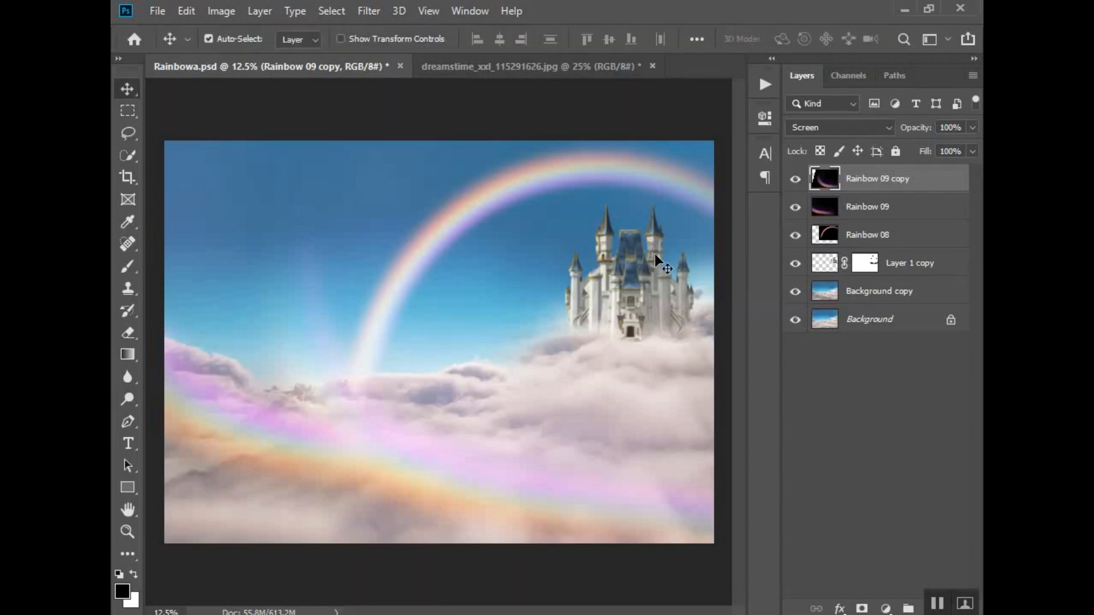
{"action": "left_click_drag", "start_coordinate": [535, 443], "coordinate": [517, 419]}
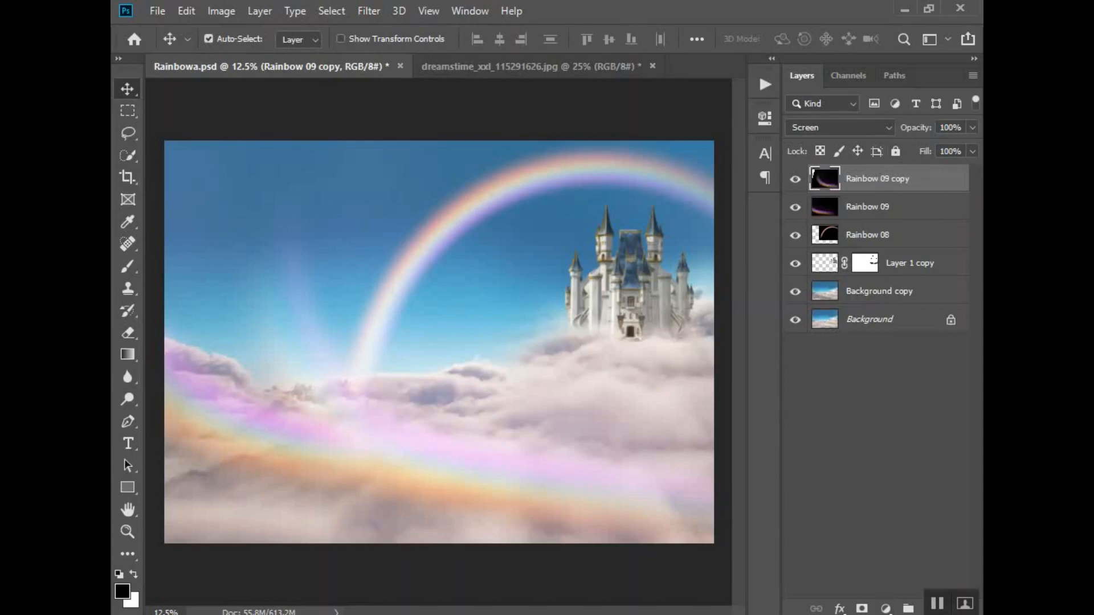
Step: Add a layer mask to Rainbow 09 copy and paint it black with a 1000 px brush at 100% opacity over the sky and upper clouds
{"action": "left_click", "coordinate": [862, 608]}
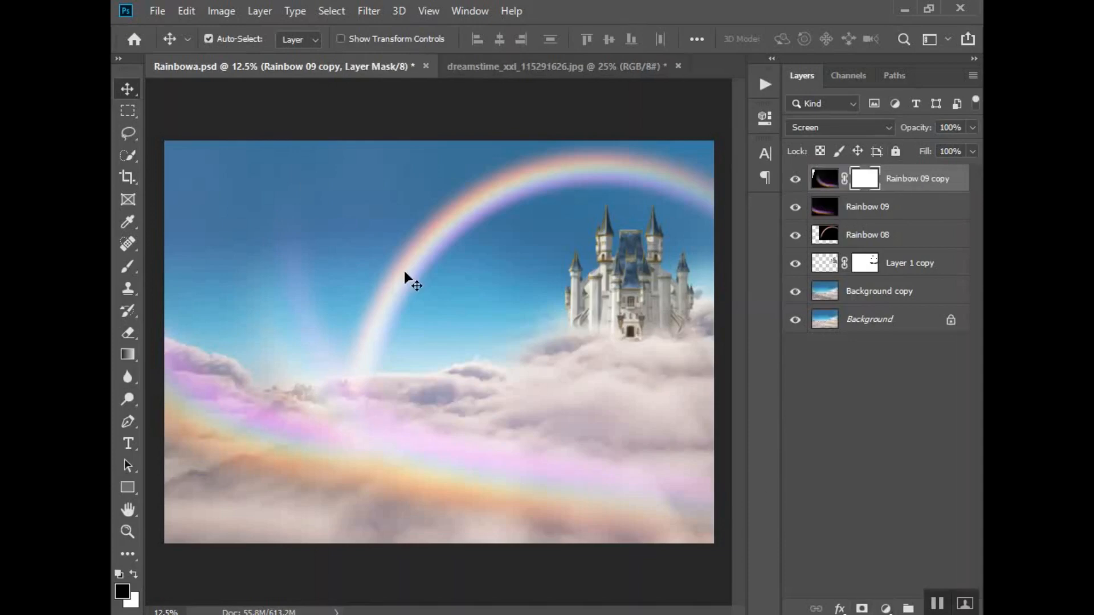
{"action": "left_click", "coordinate": [127, 269]}
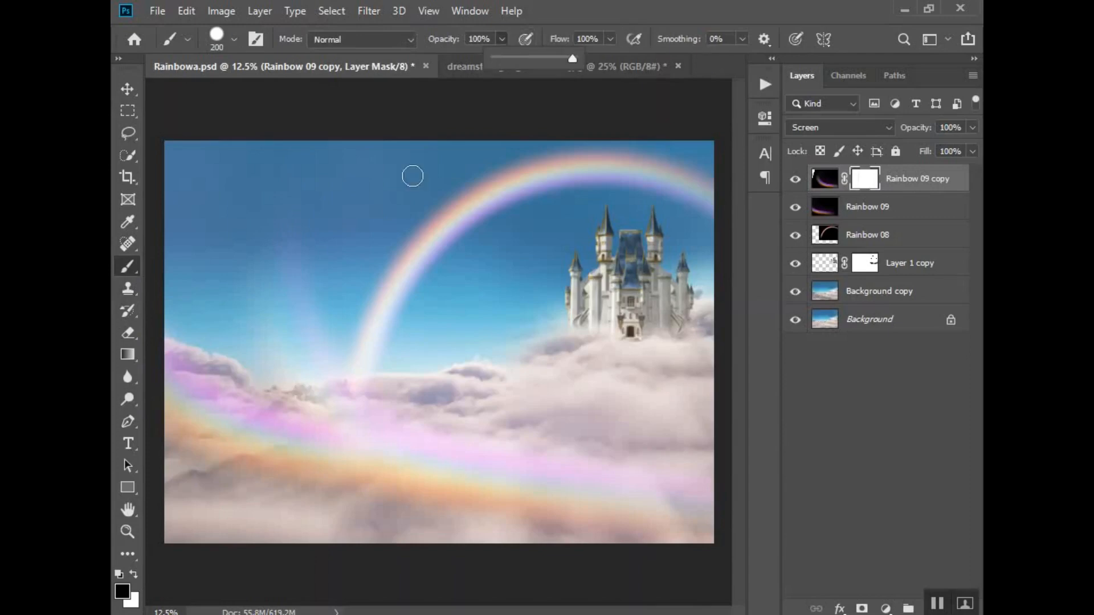
{"action": "key", "text": "0"}
{"action": "key", "text": "bracketright"}
{"action": "key", "text": "bracketright"}
{"action": "key", "text": "bracketright"}
{"action": "key", "text": "bracketright"}
{"action": "key", "text": "bracketright"}
{"action": "key", "text": "bracketright"}
{"action": "key", "text": "bracketright"}
{"action": "key", "text": "bracketright"}
{"action": "key", "text": "bracketright"}
{"action": "left_click_drag", "start_coordinate": [295, 197], "coordinate": [300, 322]}
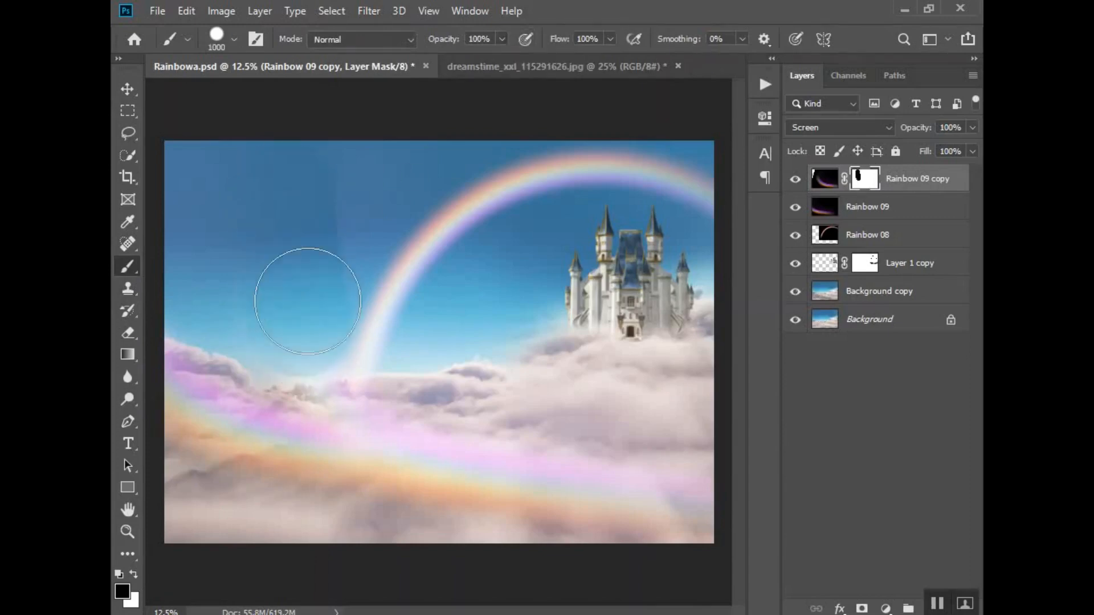
{"action": "mouse_move", "coordinate": [322, 169]}
{"action": "left_mouse_down"}
{"action": "mouse_move", "coordinate": [406, 283]}
{"action": "mouse_move", "coordinate": [448, 246]}
{"action": "mouse_move", "coordinate": [325, 163]}
{"action": "mouse_move", "coordinate": [544, 196]}
{"action": "mouse_move", "coordinate": [611, 166]}
{"action": "mouse_move", "coordinate": [691, 172]}
{"action": "mouse_move", "coordinate": [695, 208]}
{"action": "mouse_move", "coordinate": [724, 244]}
{"action": "mouse_move", "coordinate": [622, 284]}
{"action": "mouse_move", "coordinate": [221, 315]}
{"action": "mouse_move", "coordinate": [177, 492]}
{"action": "mouse_move", "coordinate": [182, 467]}
{"action": "mouse_move", "coordinate": [219, 488]}
{"action": "mouse_move", "coordinate": [243, 533]}
{"action": "mouse_move", "coordinate": [238, 400]}
{"action": "mouse_move", "coordinate": [283, 370]}
{"action": "mouse_move", "coordinate": [377, 355]}
{"action": "left_mouse_up"}
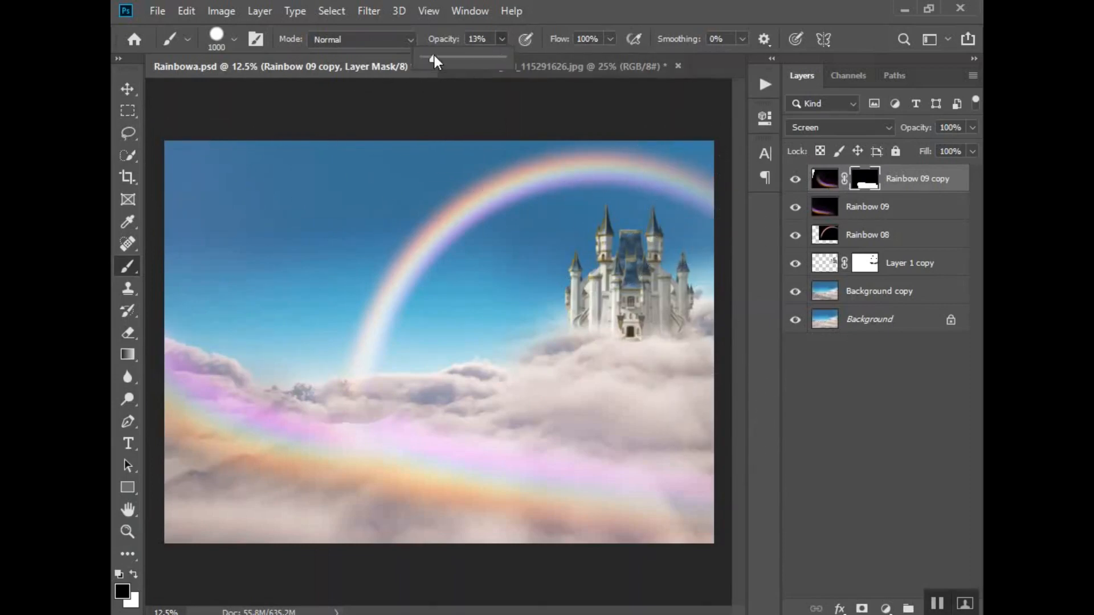
Step: Soften the overlap of the two rainbows on Rainbow 09 copy's mask with black at 12% brush opacity, and compare without the layer
{"action": "left_click", "coordinate": [314, 416]}
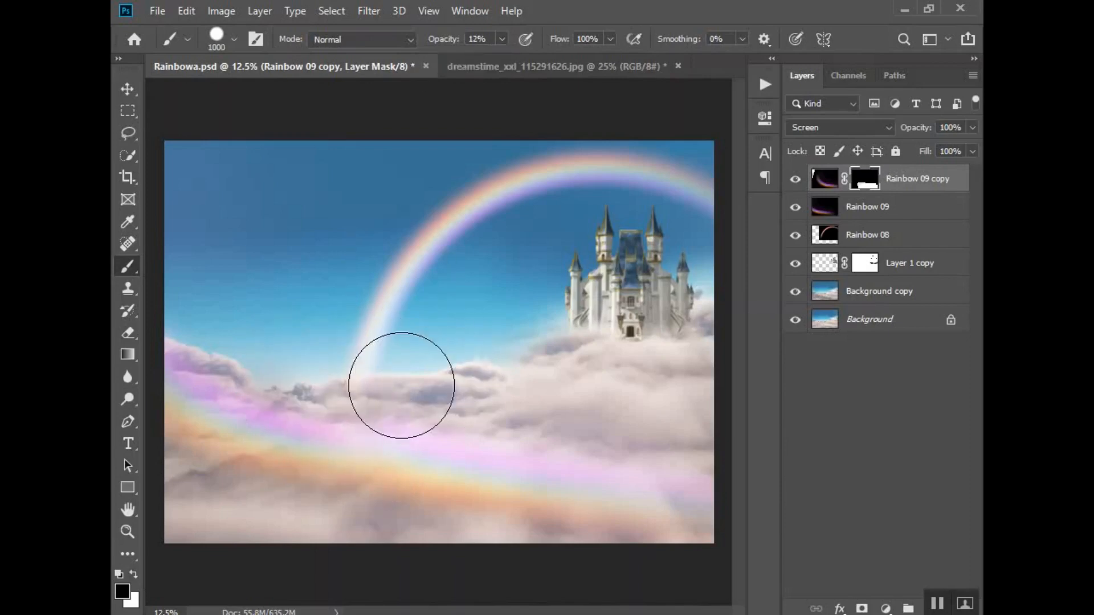
{"action": "mouse_move", "coordinate": [373, 398]}
{"action": "left_mouse_down"}
{"action": "mouse_move", "coordinate": [330, 445]}
{"action": "mouse_move", "coordinate": [322, 482]}
{"action": "left_mouse_up"}
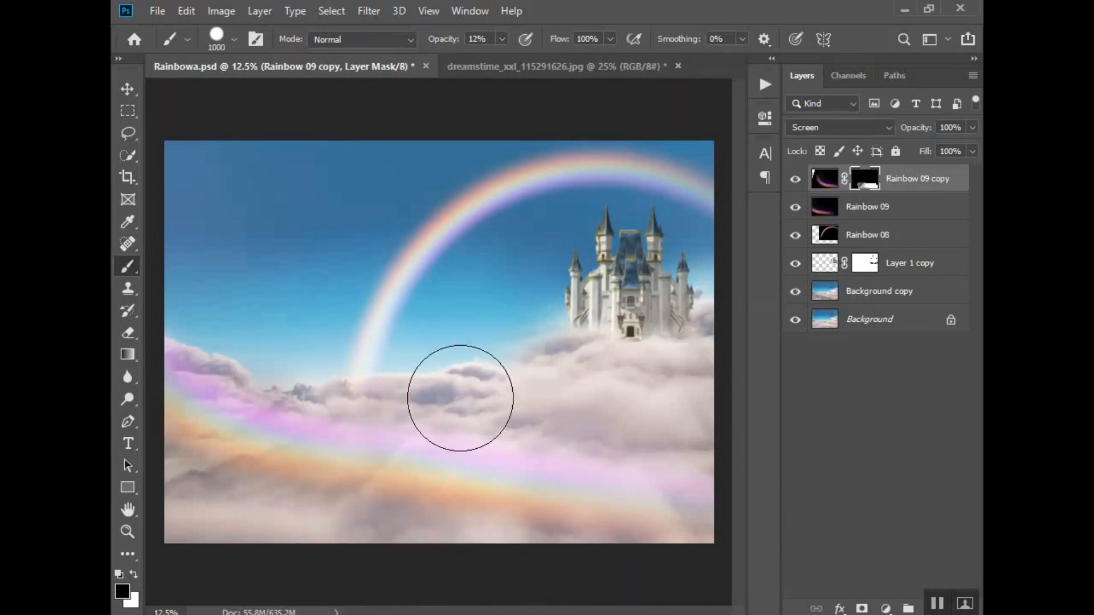
{"action": "left_click", "coordinate": [795, 180]}
{"action": "left_click", "coordinate": [795, 180]}
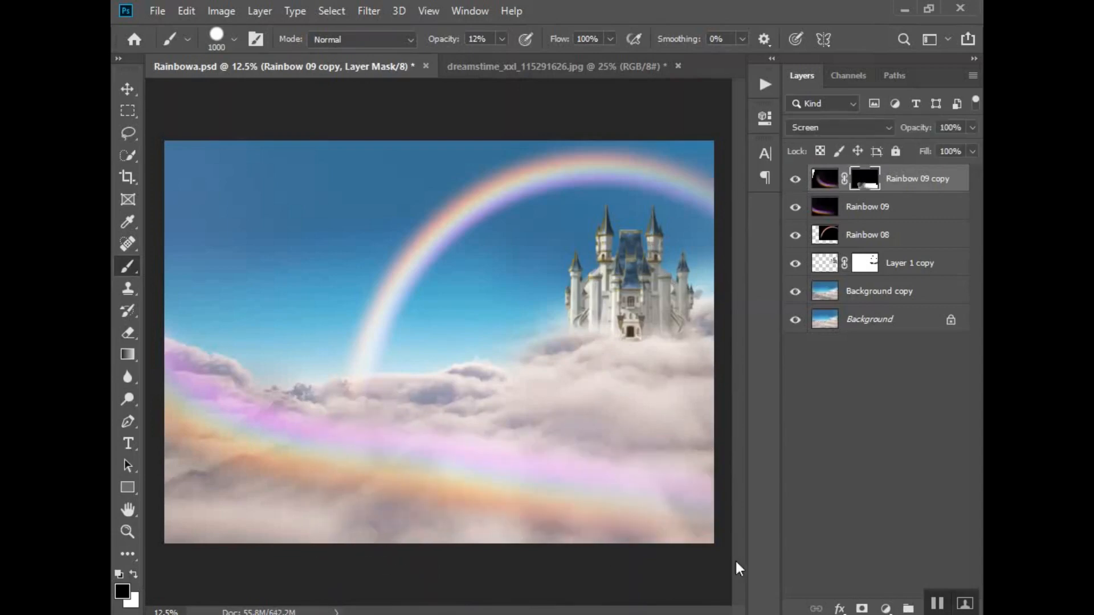
Step: Add a layer mask to Rainbow 09 and paint it black at 100% brush opacity over the sky and clouds above the rainbow
{"action": "left_click", "coordinate": [890, 209]}
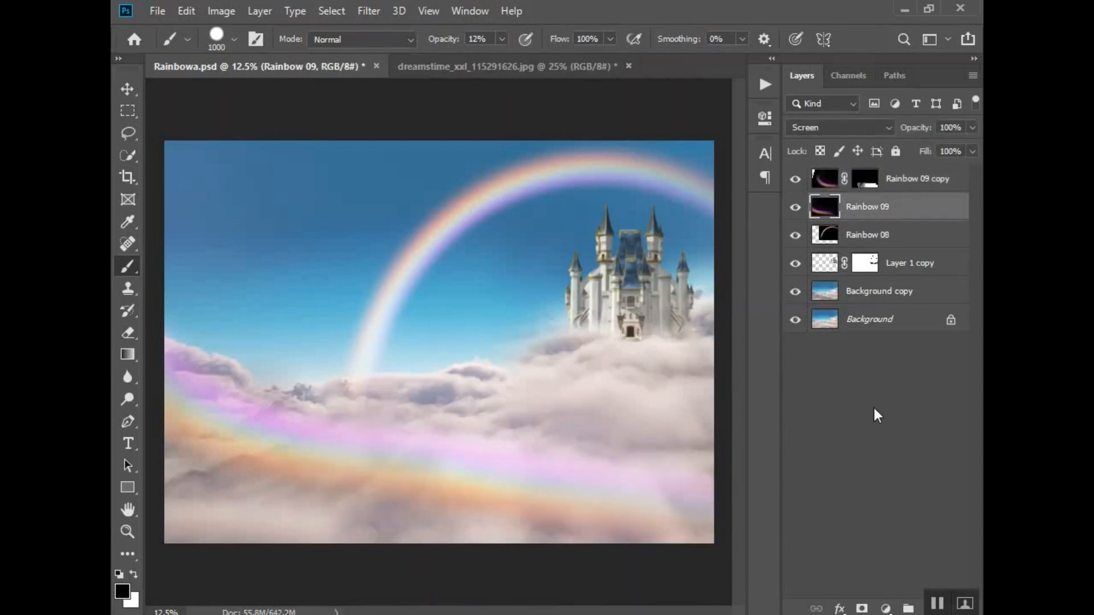
{"action": "left_click", "coordinate": [861, 608]}
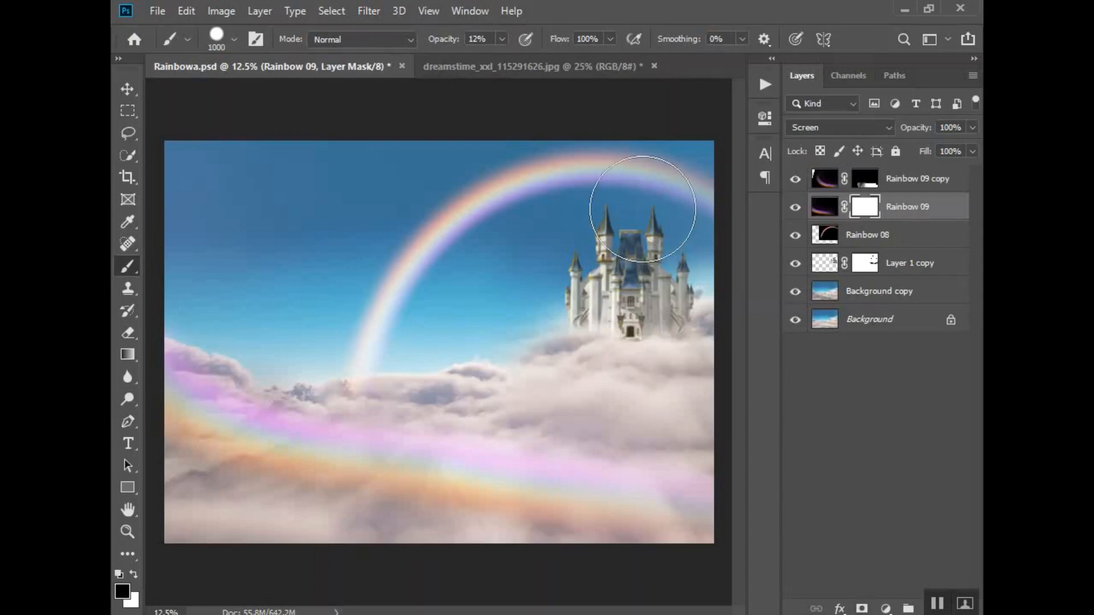
{"action": "left_click", "coordinate": [502, 39]}
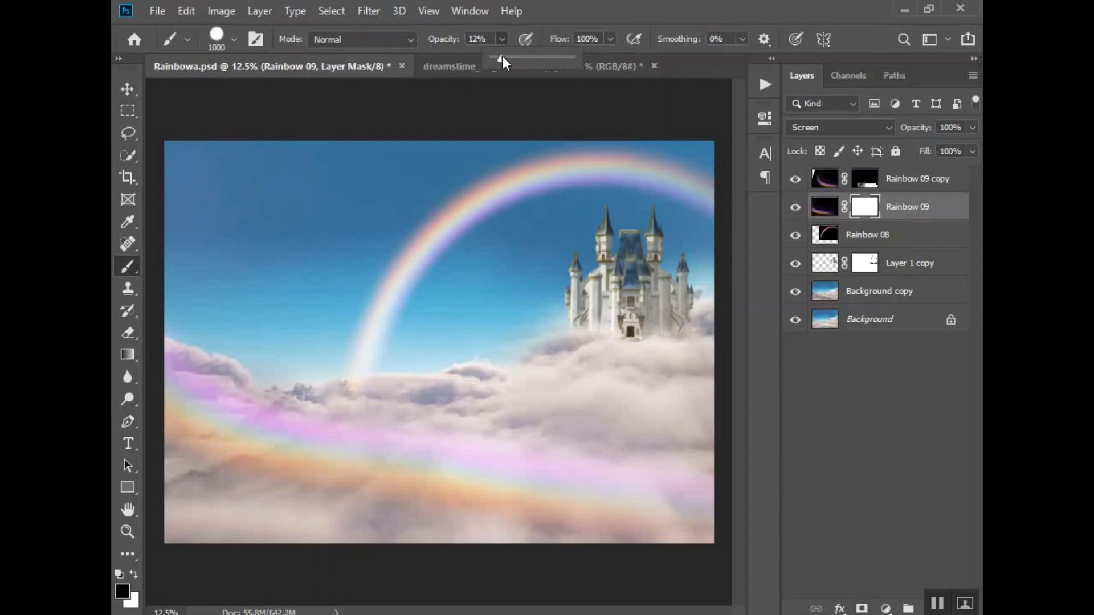
{"action": "left_click_drag", "start_coordinate": [502, 55], "coordinate": [570, 58]}
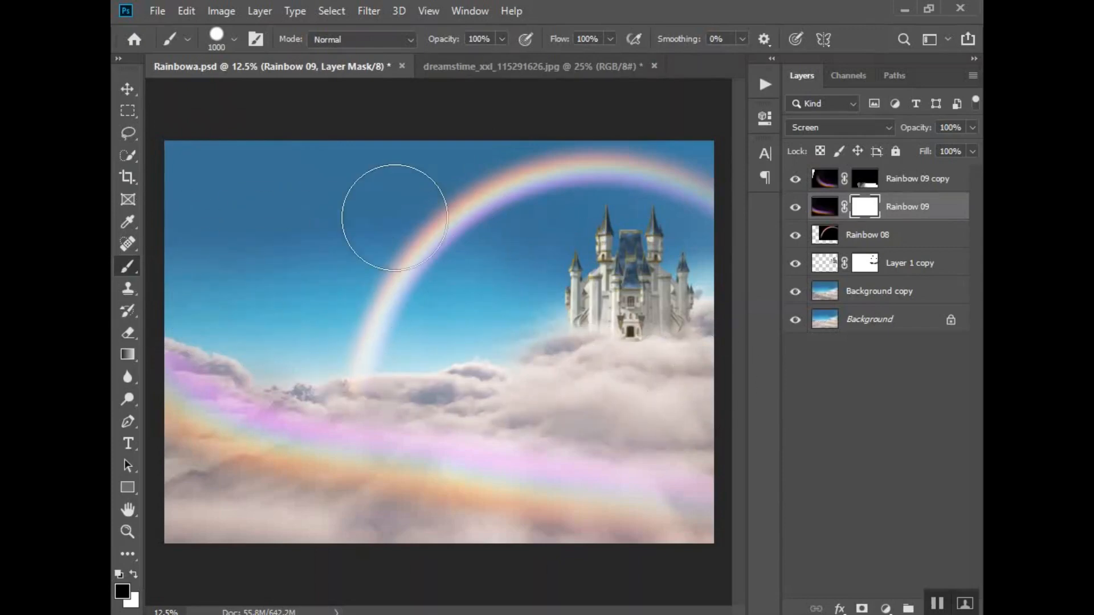
{"action": "mouse_move", "coordinate": [695, 333]}
{"action": "left_mouse_down"}
{"action": "mouse_move", "coordinate": [539, 178]}
{"action": "mouse_move", "coordinate": [535, 189]}
{"action": "mouse_move", "coordinate": [664, 320]}
{"action": "mouse_move", "coordinate": [611, 193]}
{"action": "mouse_move", "coordinate": [724, 350]}
{"action": "mouse_move", "coordinate": [704, 318]}
{"action": "mouse_move", "coordinate": [616, 319]}
{"action": "left_mouse_up"}
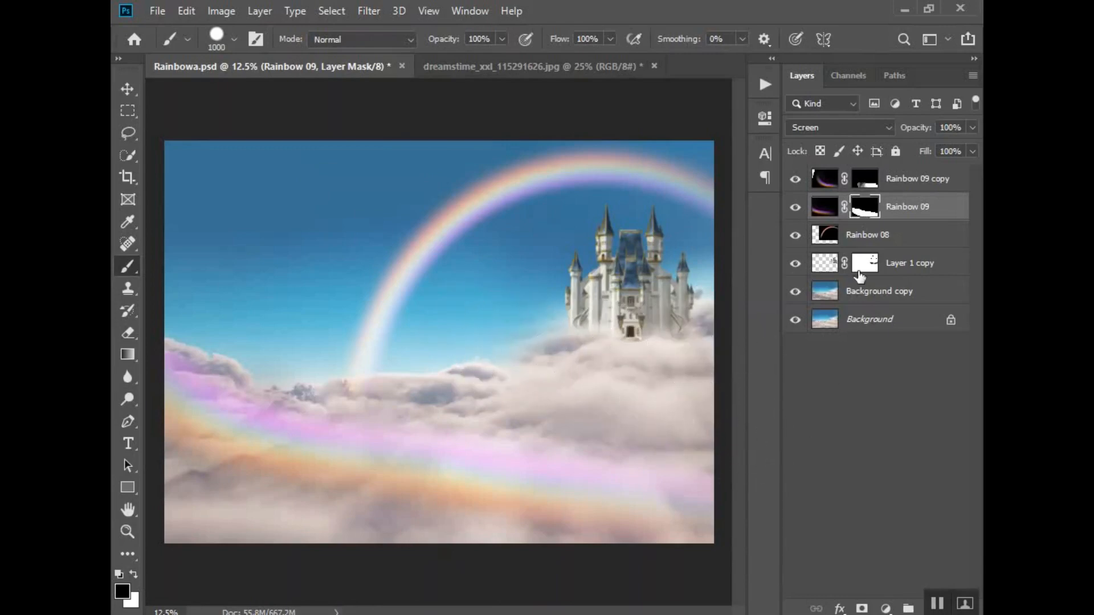
Step: Lightly fade the right end of Rainbow 09 copy by painting black on its mask at 16% brush opacity
{"action": "left_click", "coordinate": [865, 180]}
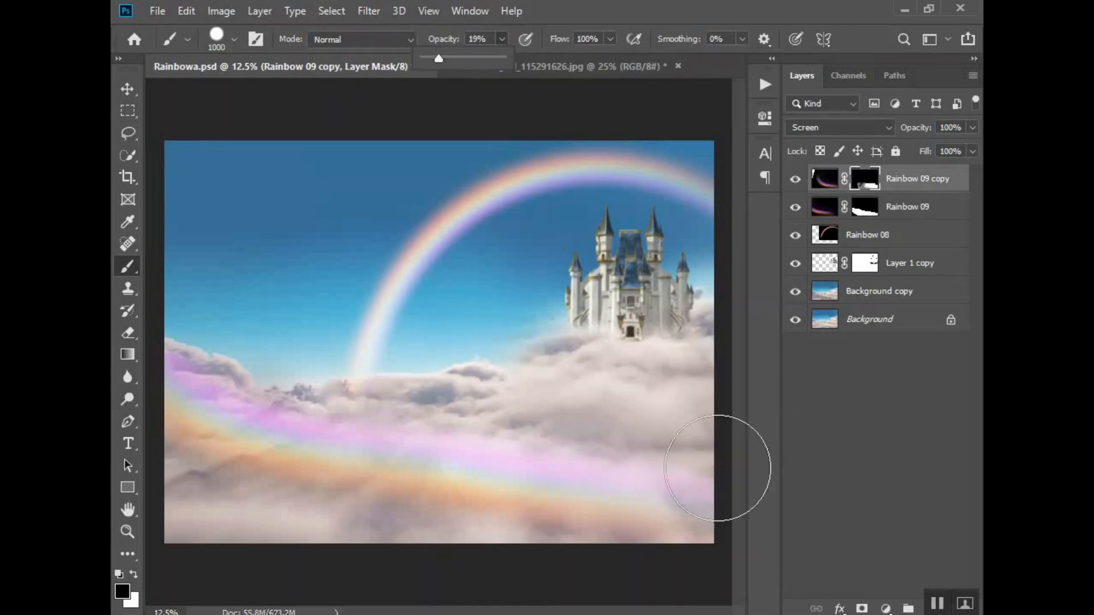
{"action": "left_click", "coordinate": [682, 450]}
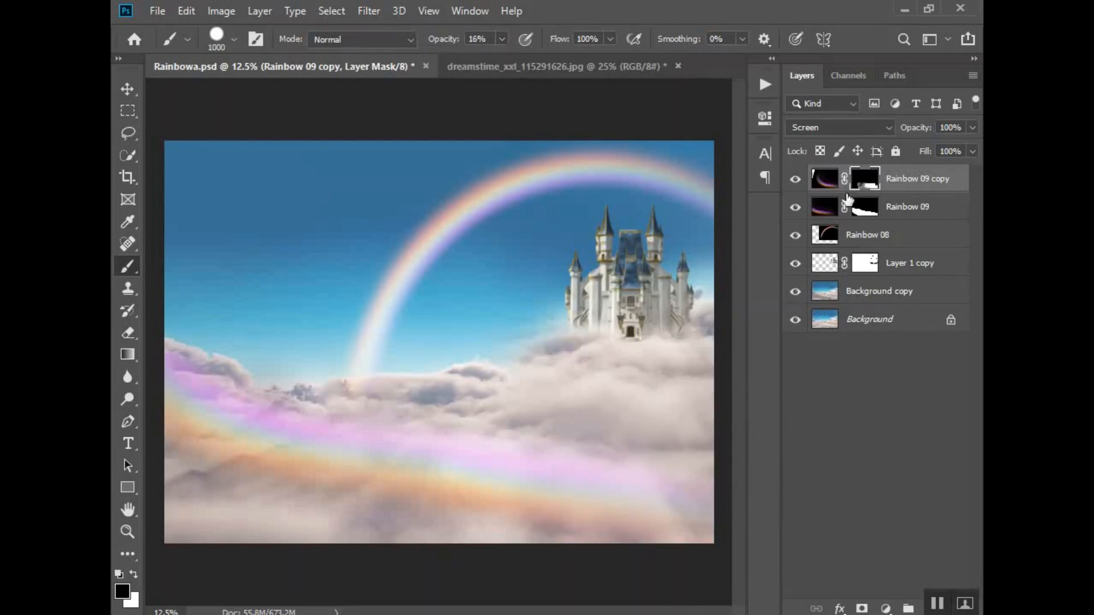
Step: Compare the composite with and without Rainbow 09 copy, Rainbow 09, Rainbow 08 and the castle layer by toggling each layer's visibility
{"action": "left_click", "coordinate": [796, 181]}
{"action": "left_click", "coordinate": [796, 180]}
{"action": "left_click", "coordinate": [796, 181]}
{"action": "left_click", "coordinate": [796, 181]}
{"action": "left_click", "coordinate": [796, 180]}
{"action": "left_click", "coordinate": [796, 181]}
{"action": "left_click", "coordinate": [795, 208]}
{"action": "left_click", "coordinate": [795, 208]}
{"action": "left_click", "coordinate": [798, 241]}
{"action": "left_click", "coordinate": [797, 239]}
{"action": "left_click", "coordinate": [796, 264]}
{"action": "left_click", "coordinate": [795, 264]}
{"action": "left_click", "coordinate": [795, 264]}
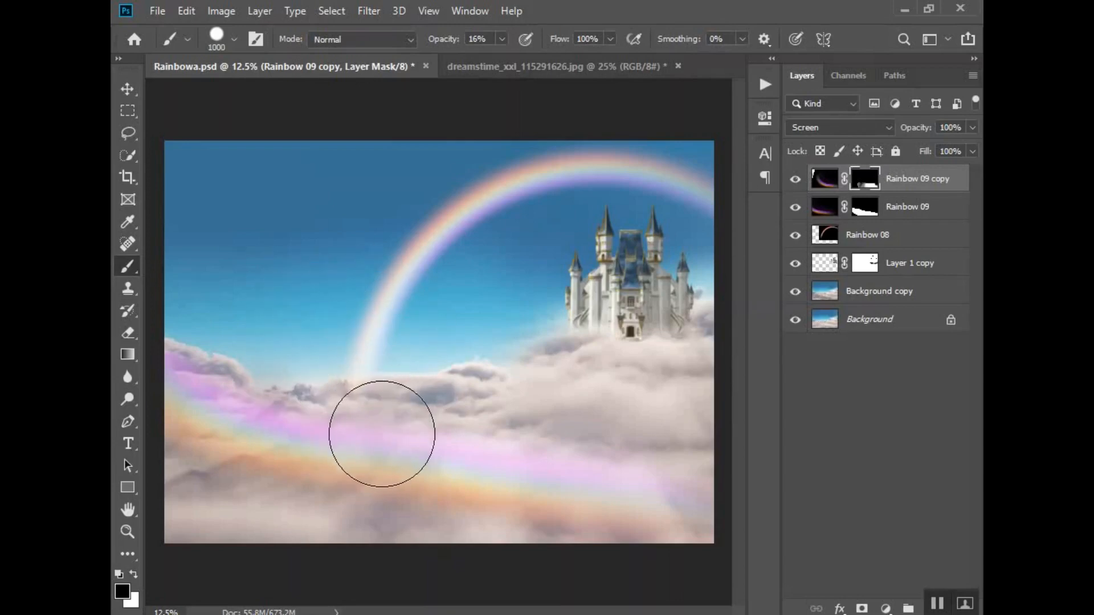
Step: Scale Rainbow 08 to 90.39% with Free Transform and move it to X 4452.83 px and Y 1198.50 px
{"action": "left_click", "coordinate": [910, 244]}
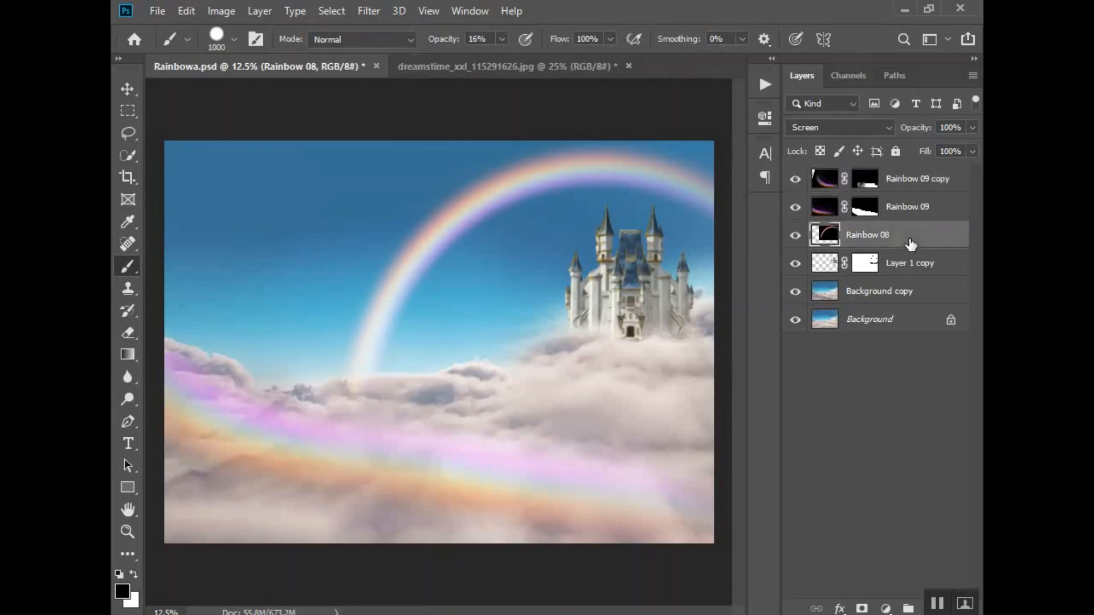
{"action": "key", "text": "ctrl+t"}
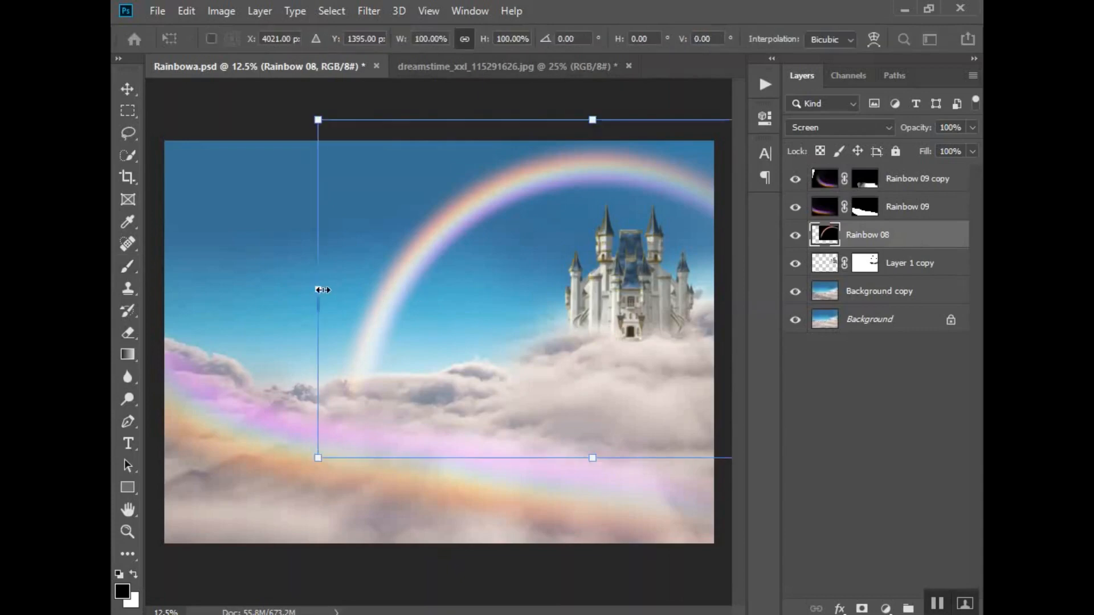
{"action": "left_click_drag", "start_coordinate": [318, 290], "coordinate": [371, 288]}
{"action": "left_click_drag", "start_coordinate": [598, 295], "coordinate": [618, 278]}
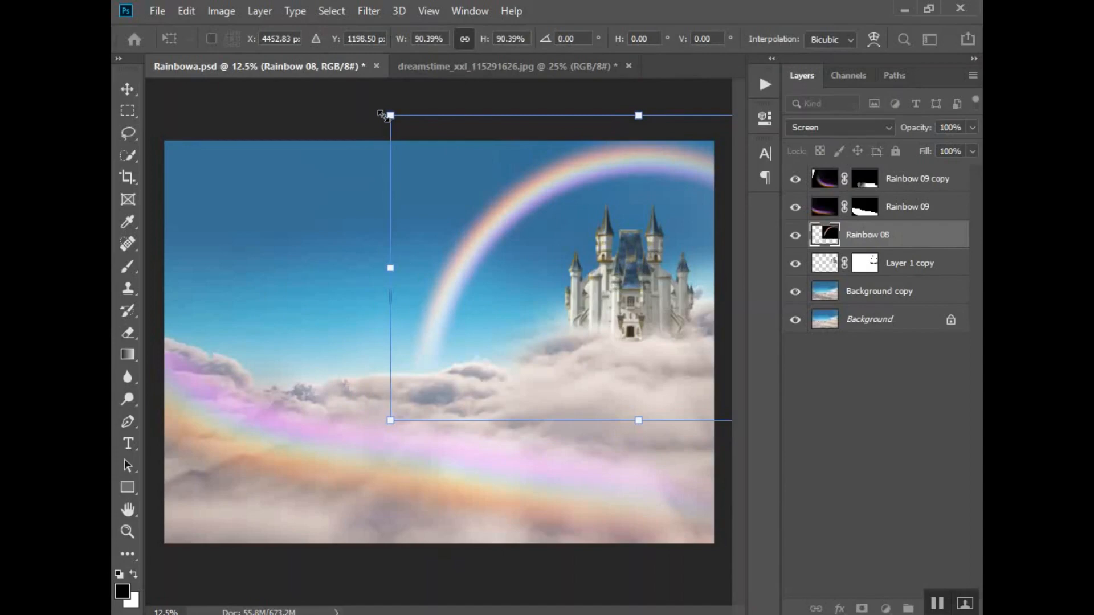
Step: Rotate Rainbow 08 slightly counterclockwise, shift it up and right around the castle, apply the transform, and switch to the Brush tool
{"action": "left_click_drag", "start_coordinate": [544, 100], "coordinate": [518, 103]}
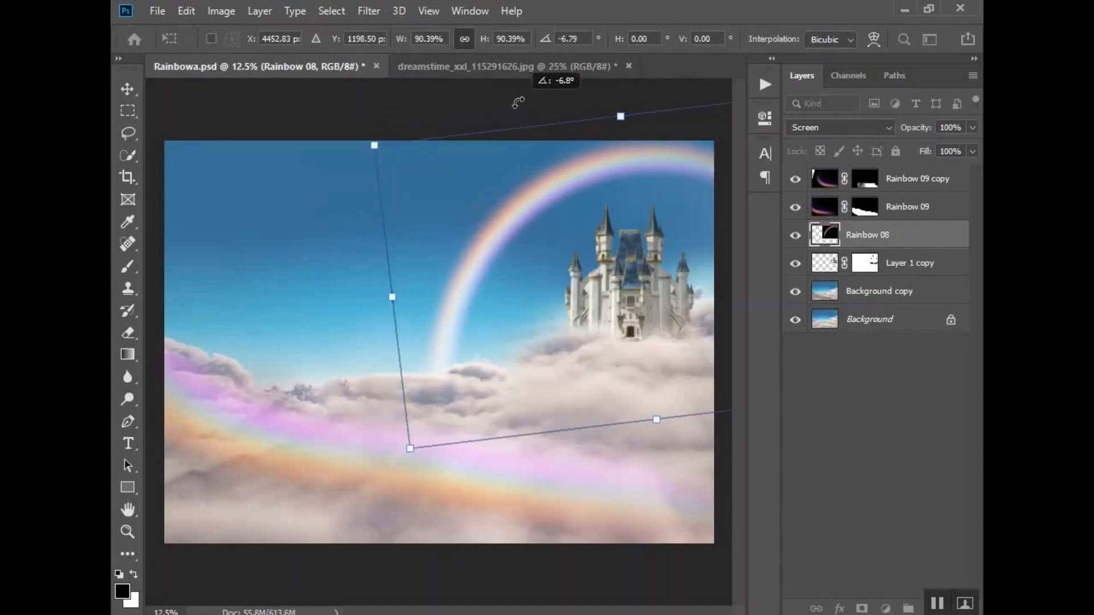
{"action": "mouse_move", "coordinate": [641, 245]}
{"action": "left_mouse_down"}
{"action": "mouse_move", "coordinate": [672, 227]}
{"action": "mouse_move", "coordinate": [647, 233]}
{"action": "left_mouse_up"}
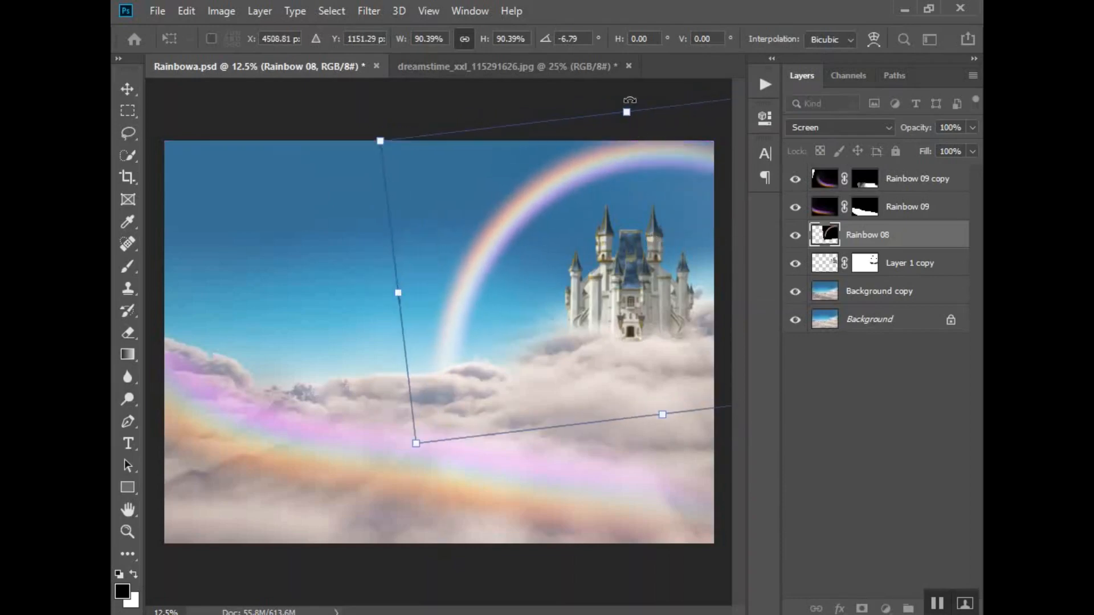
{"action": "left_click_drag", "start_coordinate": [625, 107], "coordinate": [640, 108]}
{"action": "left_click_drag", "start_coordinate": [603, 239], "coordinate": [630, 227]}
{"action": "key", "text": "Return"}
{"action": "key", "text": "b"}
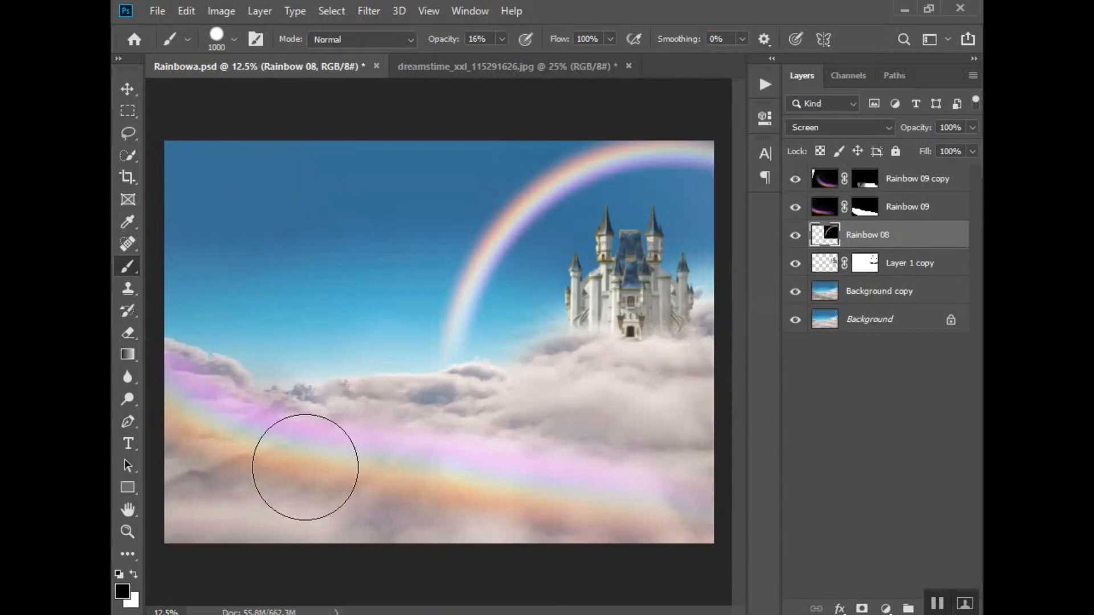
Step: Place the dreamstime_xxl_162496703 cloud image from the 80's Rainbow Friends folder as an embedded layer above Rainbow 08
{"action": "left_click", "coordinate": [158, 11]}
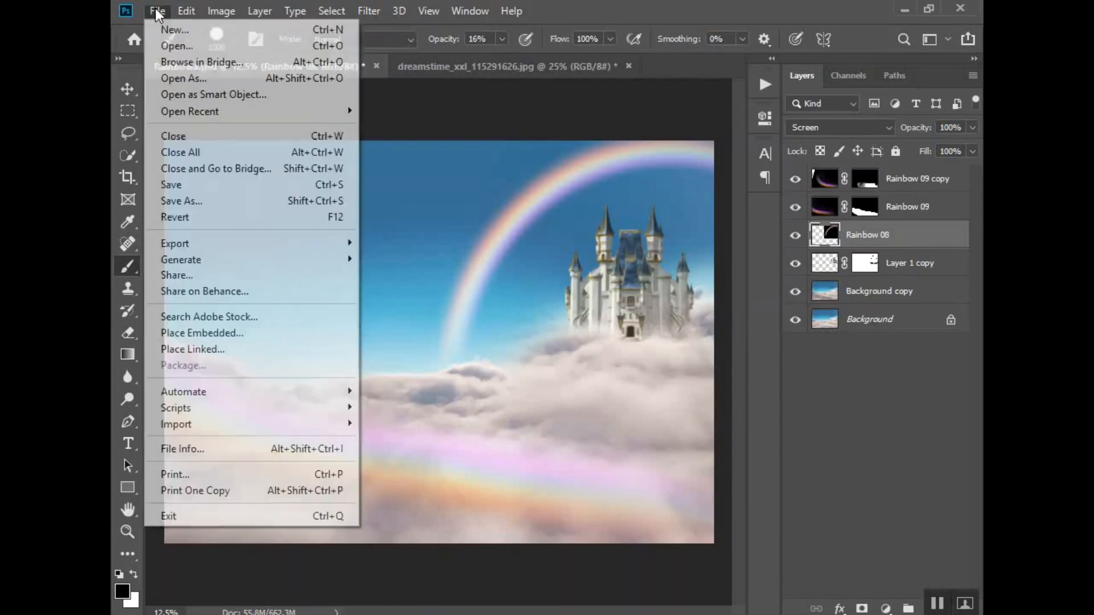
{"action": "left_click", "coordinate": [233, 336]}
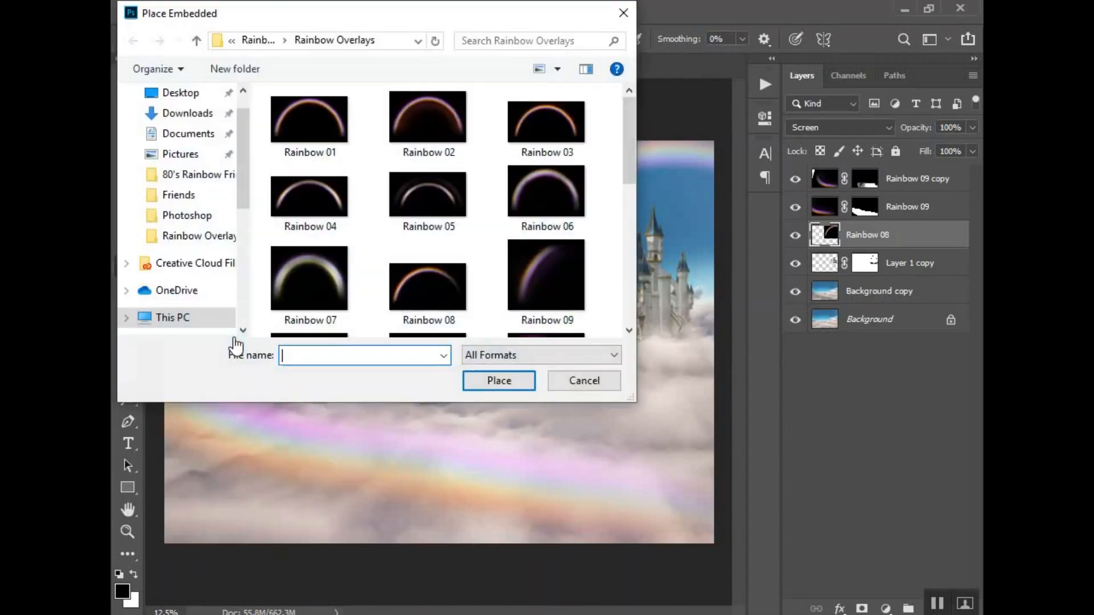
{"action": "scroll", "coordinate": [408, 173], "scroll_direction": "up", "scroll_amount": 3}
{"action": "scroll", "coordinate": [204, 276], "scroll_direction": "down", "scroll_amount": 10}
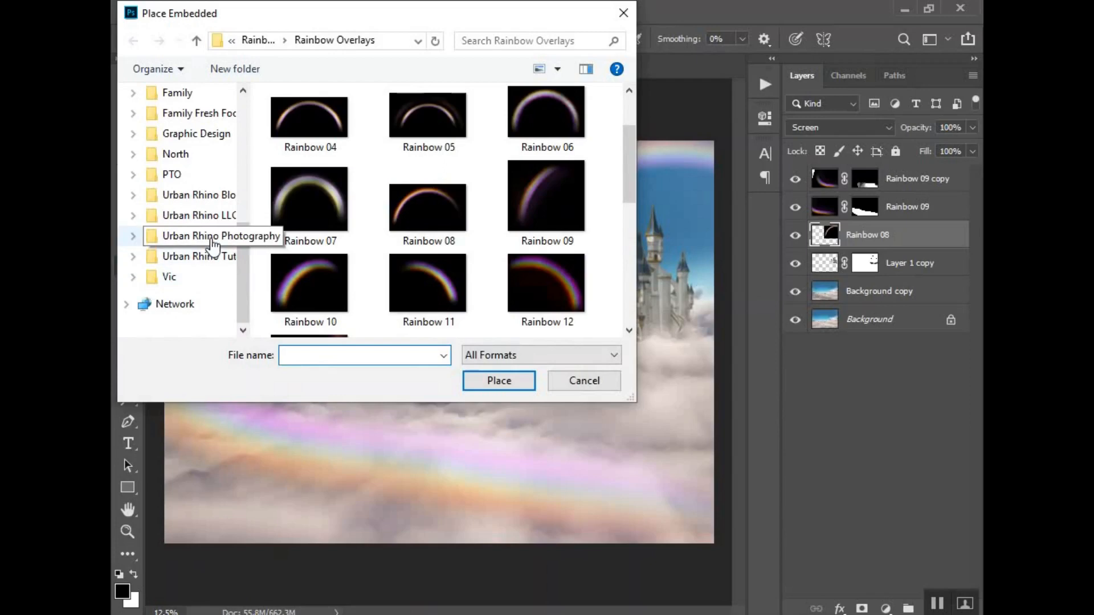
{"action": "left_click", "coordinate": [212, 236]}
{"action": "double_click", "coordinate": [312, 139]}
{"action": "double_click", "coordinate": [301, 121]}
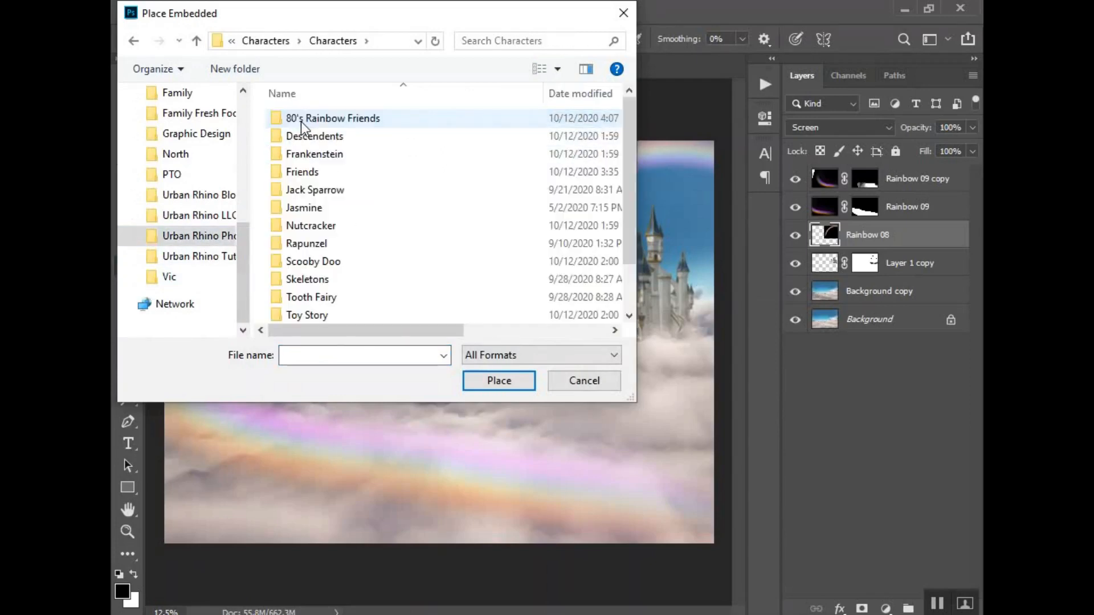
{"action": "double_click", "coordinate": [303, 119]}
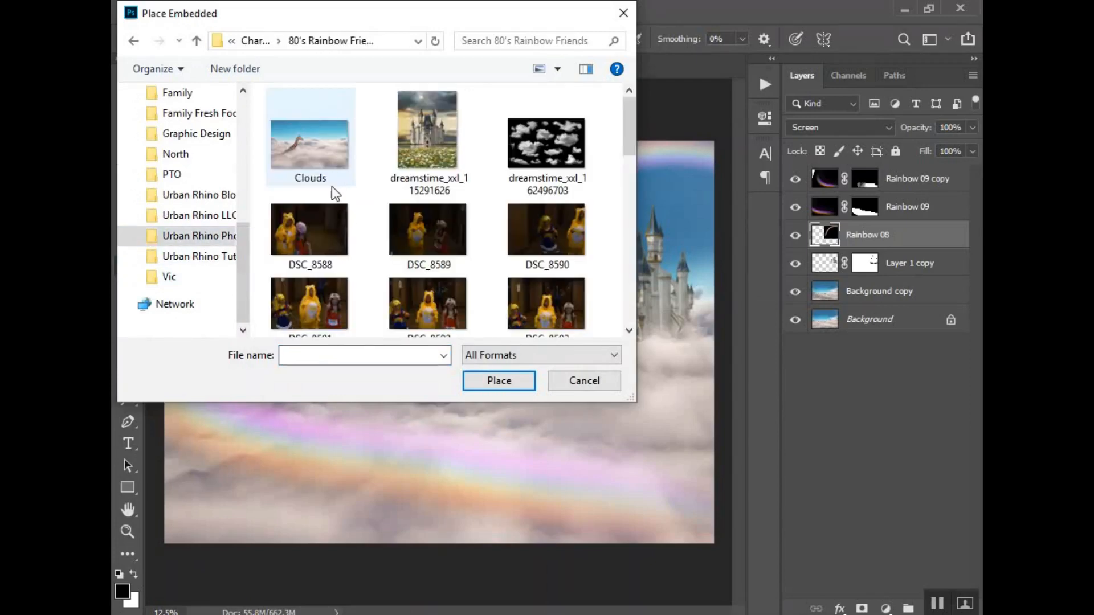
{"action": "left_click", "coordinate": [569, 153]}
{"action": "left_click", "coordinate": [508, 379]}
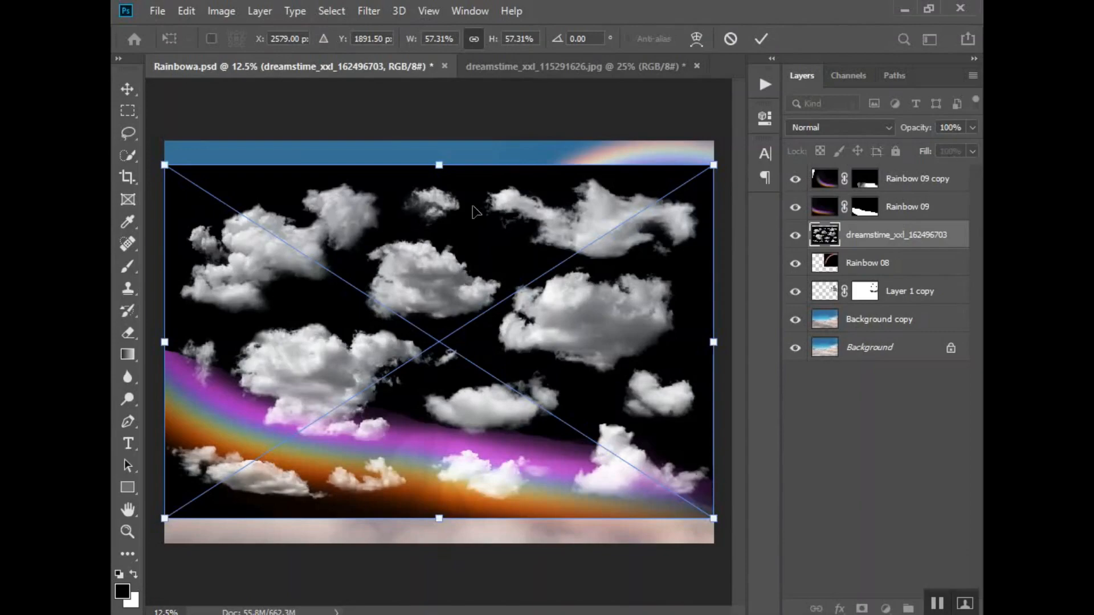
Step: Scale the placed clouds to 70.94%, rotate them 6.68°, position them at X 572.87 px and Y 3854.03 px, and apply the transform
{"action": "left_click_drag", "start_coordinate": [473, 211], "coordinate": [468, 188]}
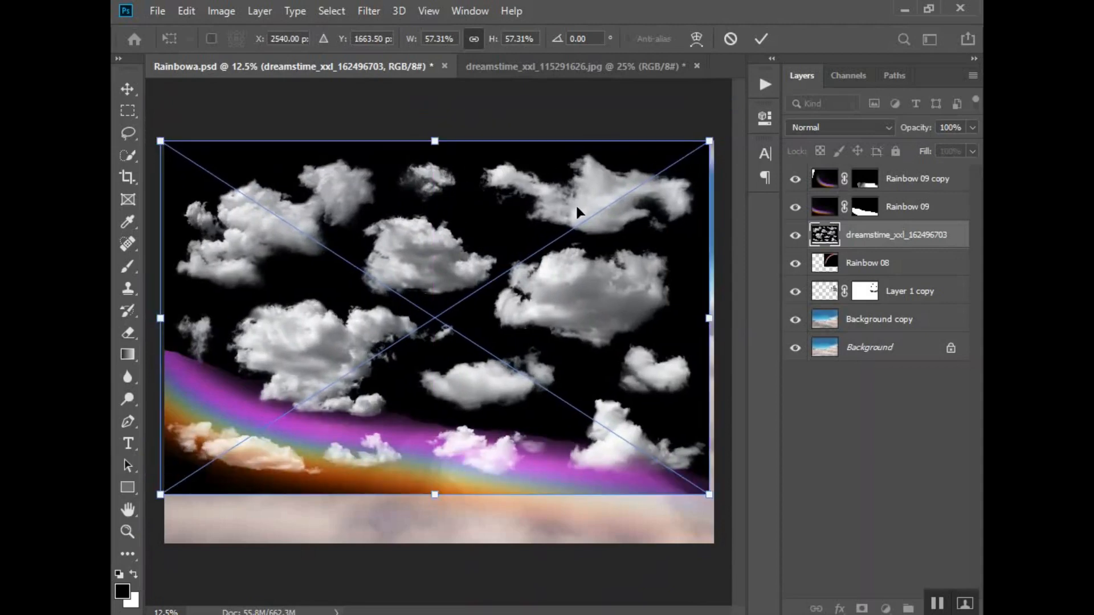
{"action": "left_click_drag", "start_coordinate": [573, 258], "coordinate": [392, 553]}
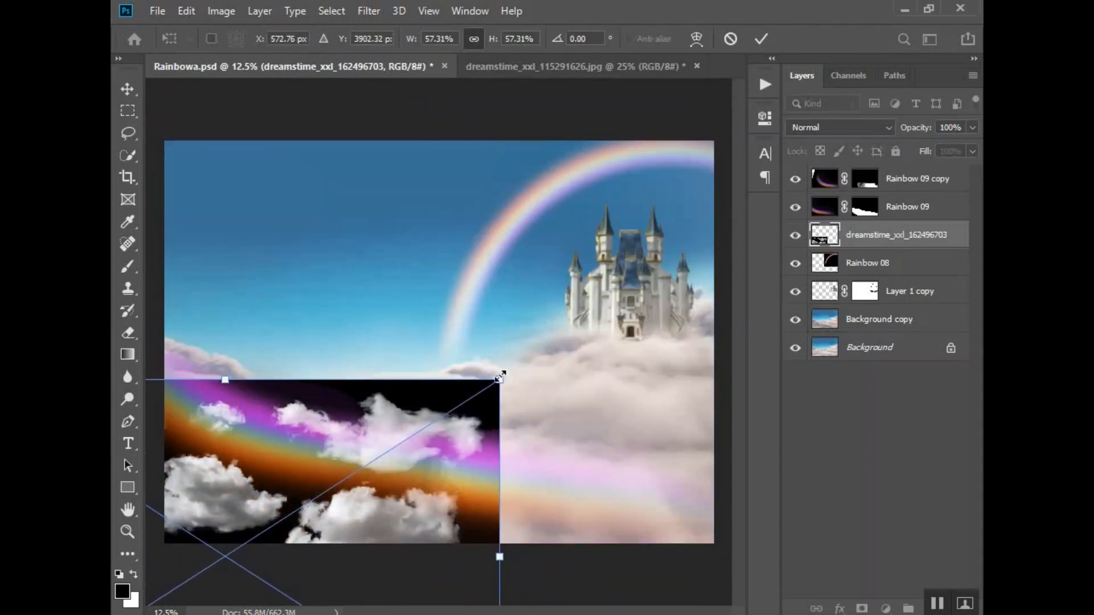
{"action": "left_click_drag", "start_coordinate": [500, 377], "coordinate": [631, 293]}
{"action": "left_click_drag", "start_coordinate": [323, 371], "coordinate": [254, 412]}
{"action": "left_click_drag", "start_coordinate": [340, 264], "coordinate": [388, 256]}
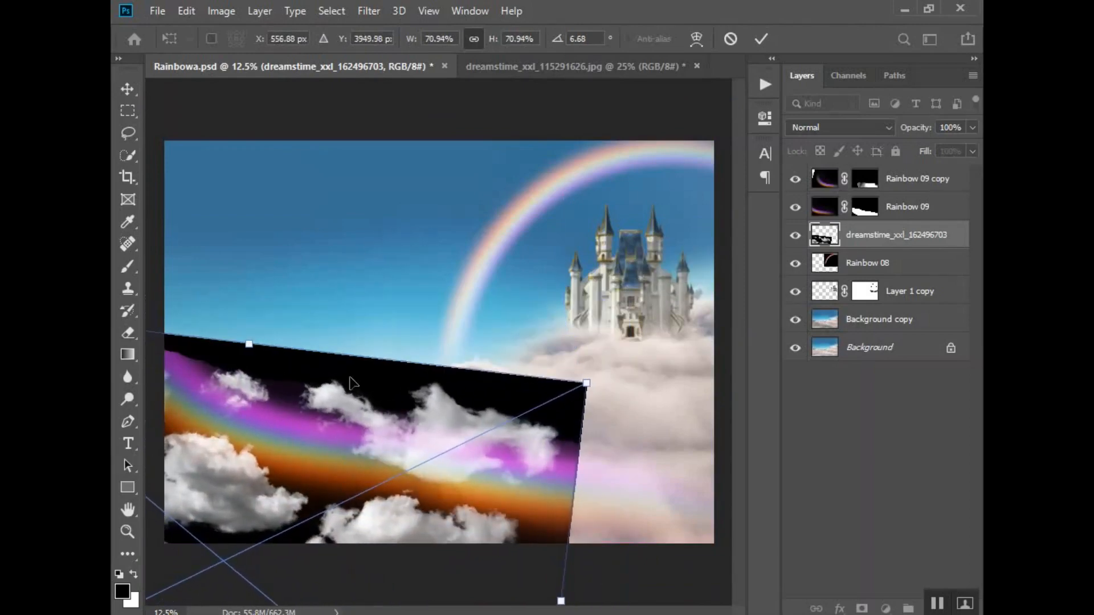
{"action": "left_click_drag", "start_coordinate": [351, 383], "coordinate": [341, 405]}
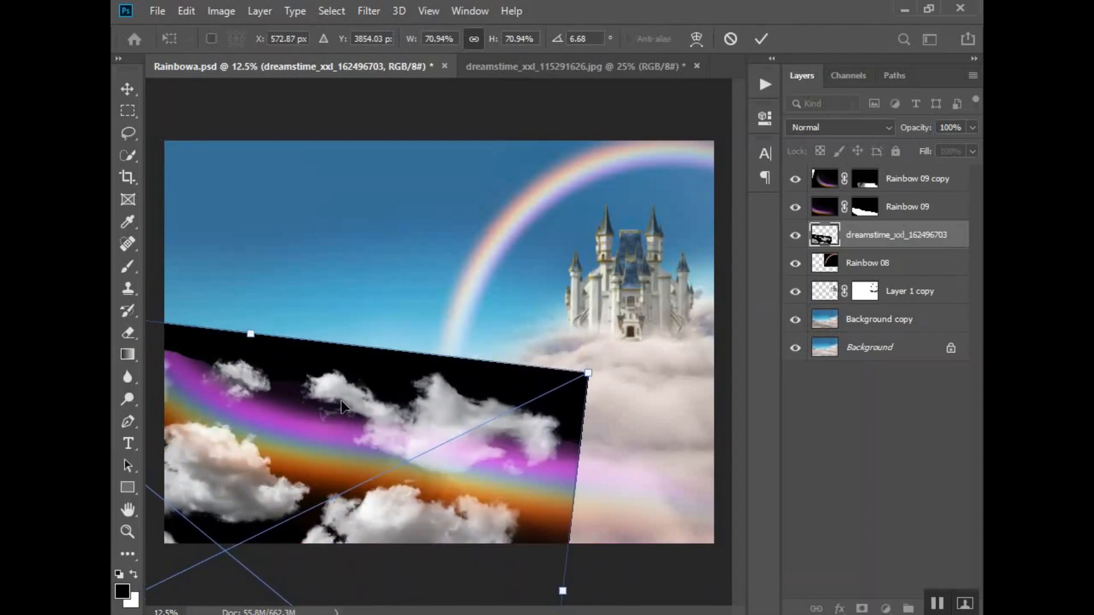
{"action": "key", "text": "Return"}
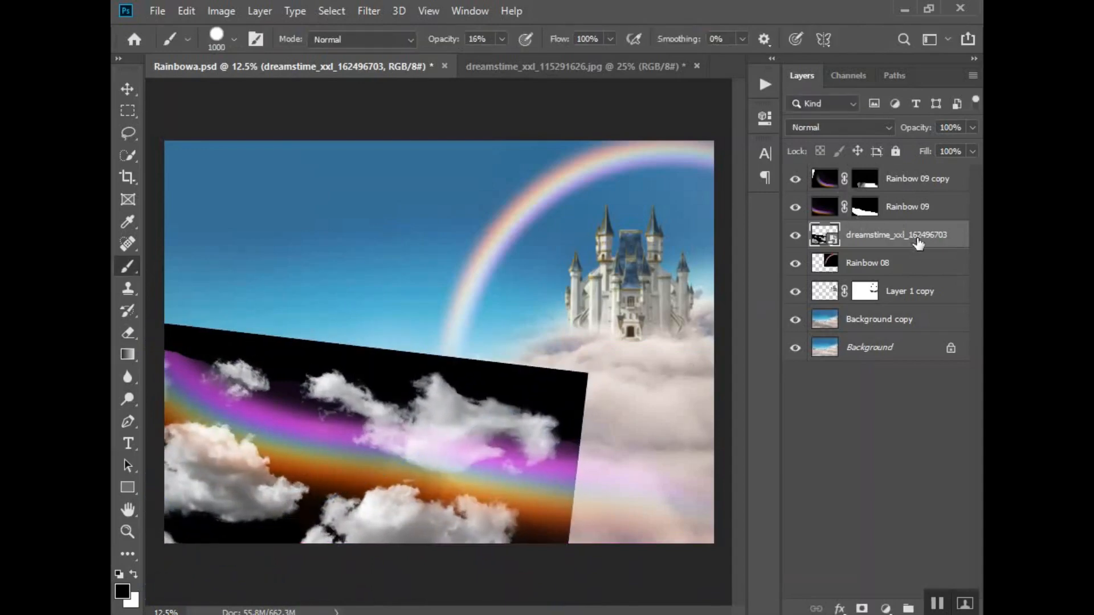
Step: Set the cloud layer's blend mode to Screen and move it to the top of the layer stack
{"action": "left_click", "coordinate": [849, 128]}
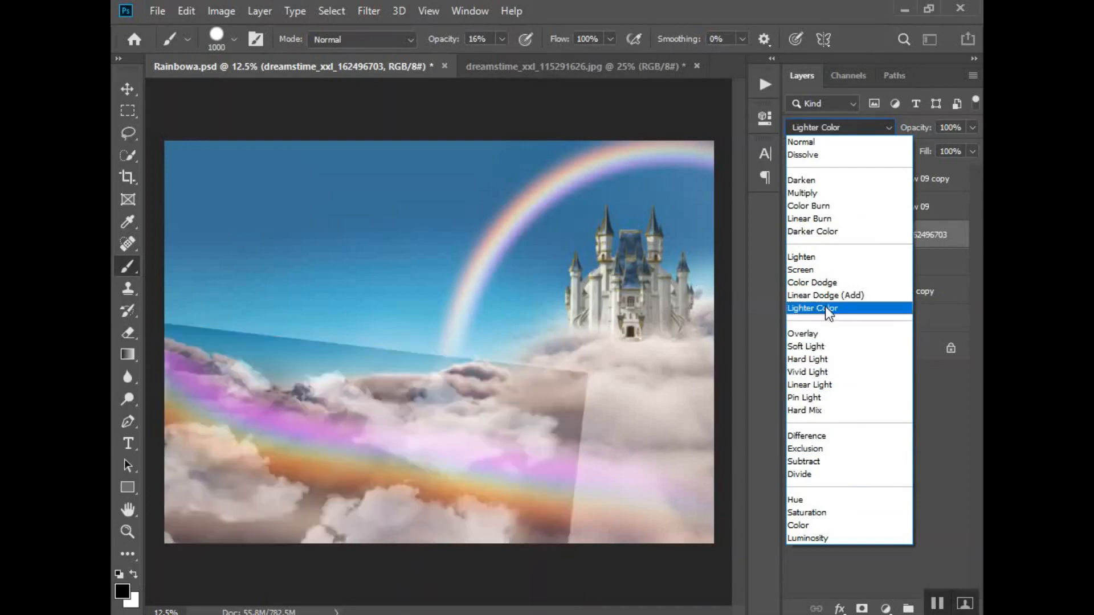
{"action": "left_click", "coordinate": [825, 269]}
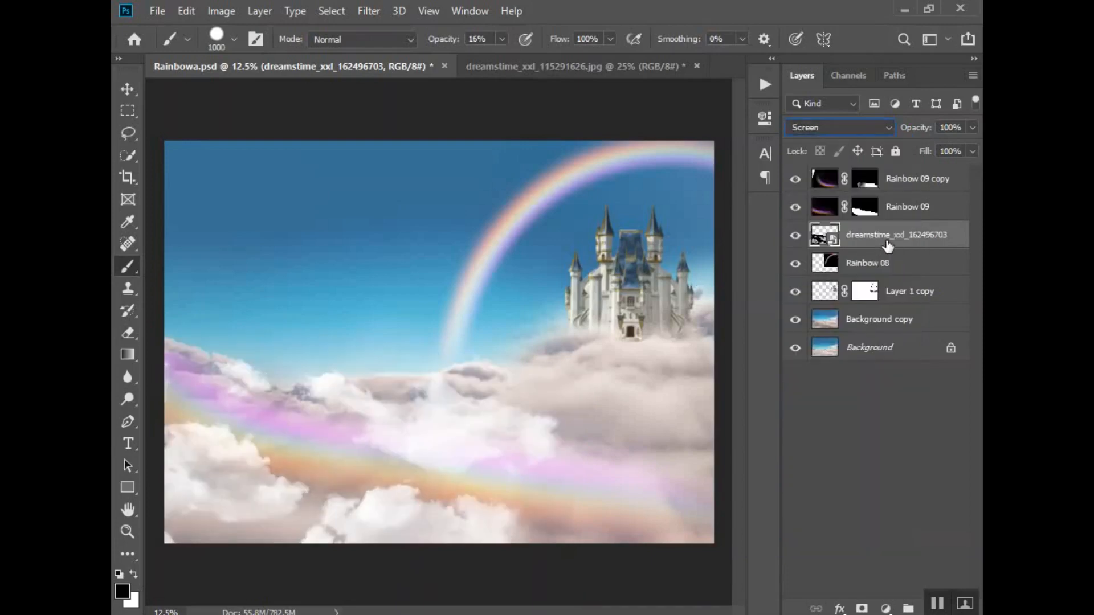
{"action": "left_click_drag", "start_coordinate": [941, 222], "coordinate": [937, 177]}
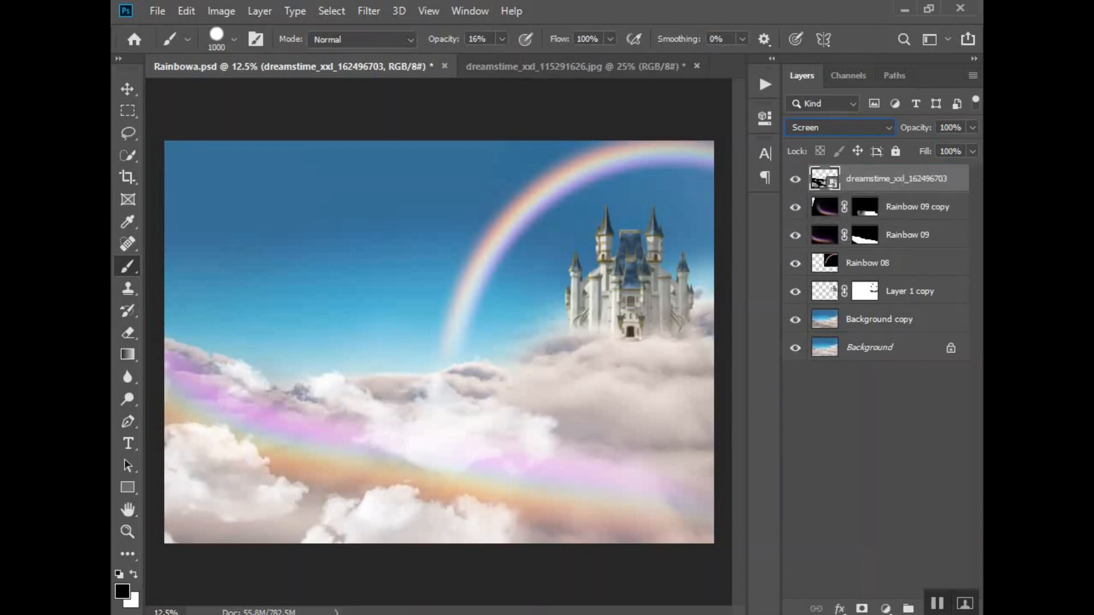
Step: Add a layer mask to the clouds, set the brush opacity to 100%, and paint black across the sky
{"action": "left_click", "coordinate": [861, 608]}
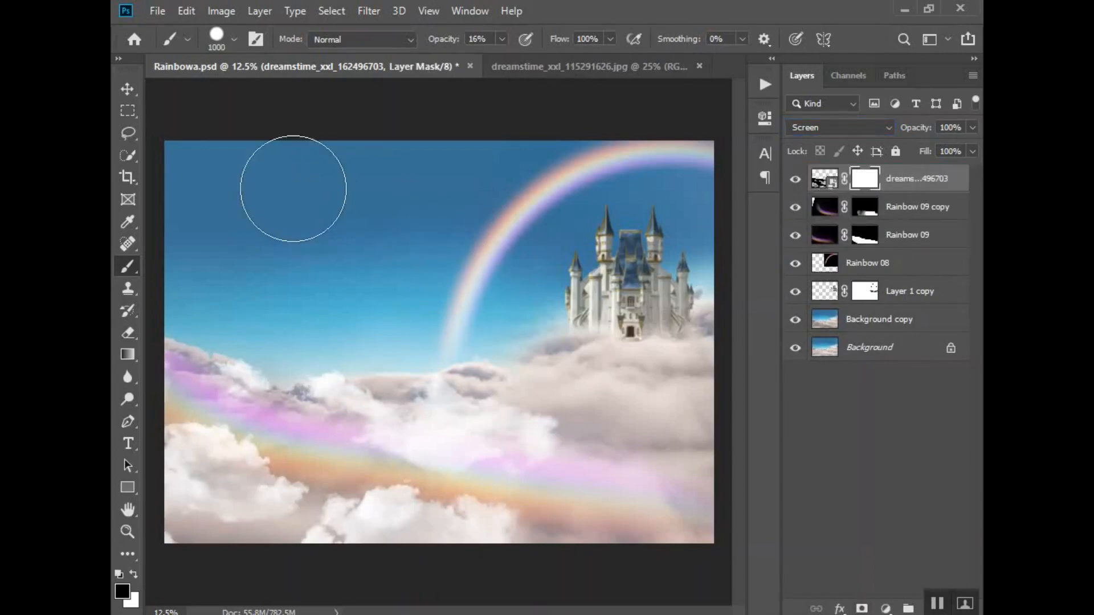
{"action": "left_click", "coordinate": [502, 37]}
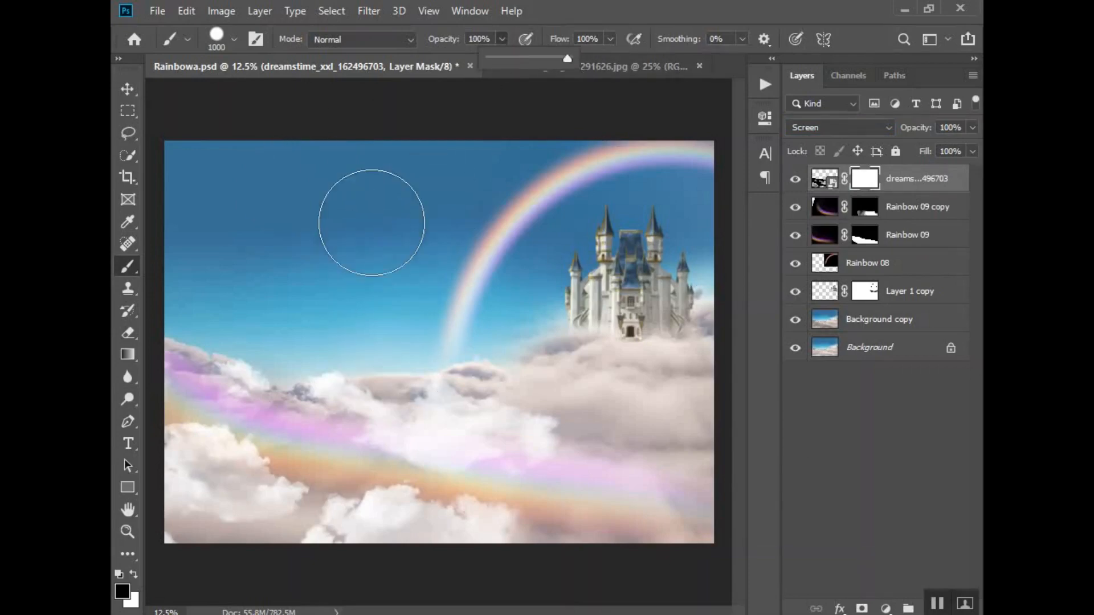
{"action": "left_click", "coordinate": [207, 182]}
{"action": "mouse_move", "coordinate": [207, 183]}
{"action": "left_mouse_down"}
{"action": "mouse_move", "coordinate": [616, 182]}
{"action": "mouse_move", "coordinate": [215, 220]}
{"action": "mouse_move", "coordinate": [696, 238]}
{"action": "left_mouse_up"}
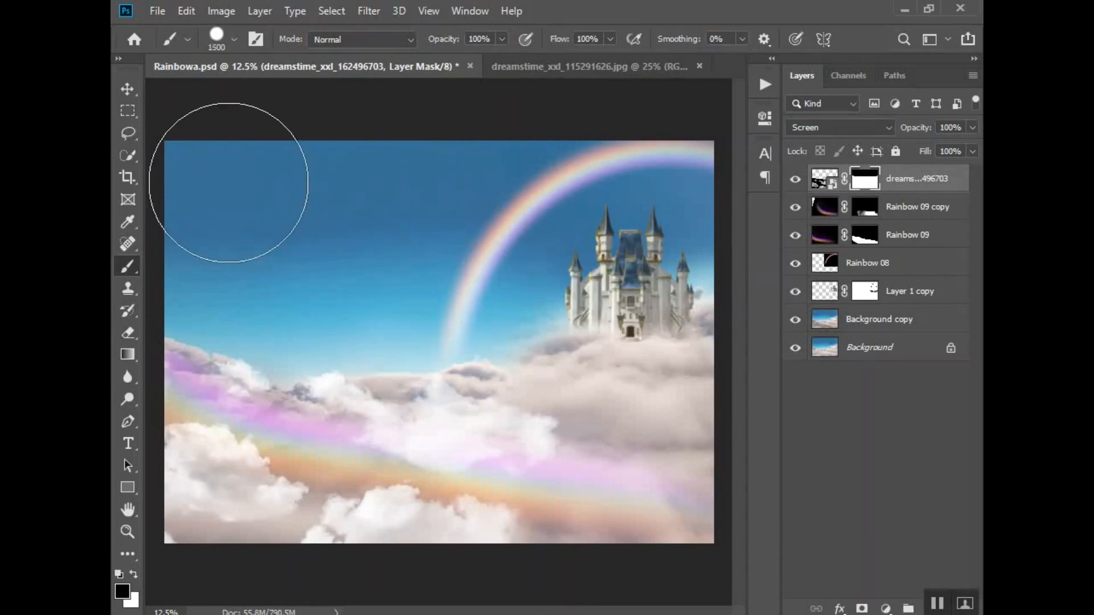
Step: Mask out the clouds above and over the rainbow with a 1500 px black brush, leaving the foreground ones, and compare by toggling the layer
{"action": "key", "text": "bracketright"}
{"action": "key", "text": "bracketright"}
{"action": "key", "text": "bracketright"}
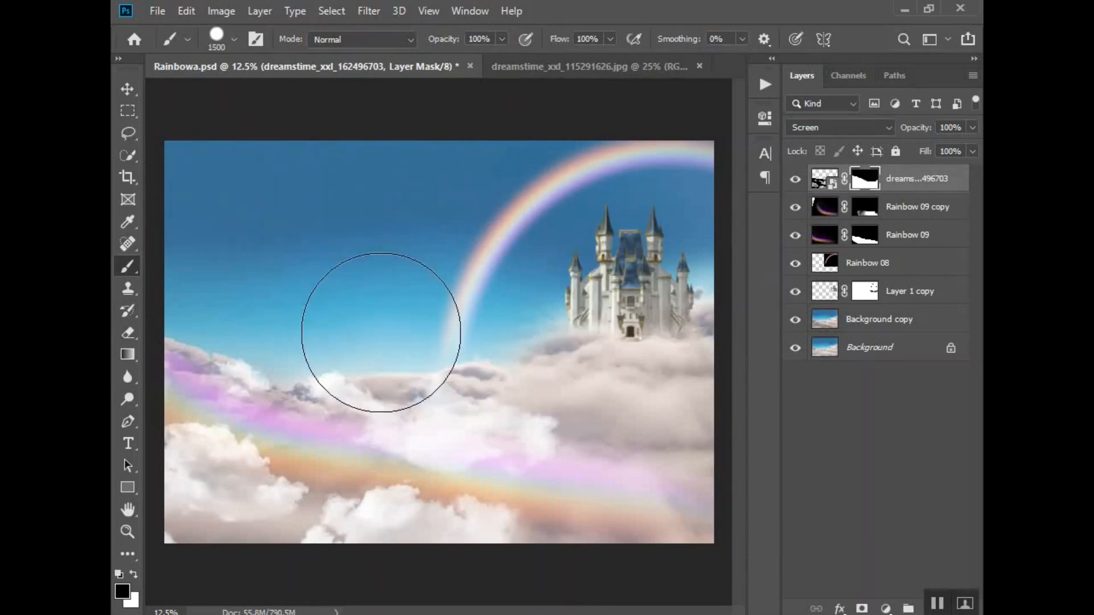
{"action": "mouse_move", "coordinate": [378, 330]}
{"action": "left_mouse_down"}
{"action": "mouse_move", "coordinate": [379, 391]}
{"action": "mouse_move", "coordinate": [635, 408]}
{"action": "left_mouse_up"}
{"action": "left_click_drag", "start_coordinate": [312, 358], "coordinate": [207, 318]}
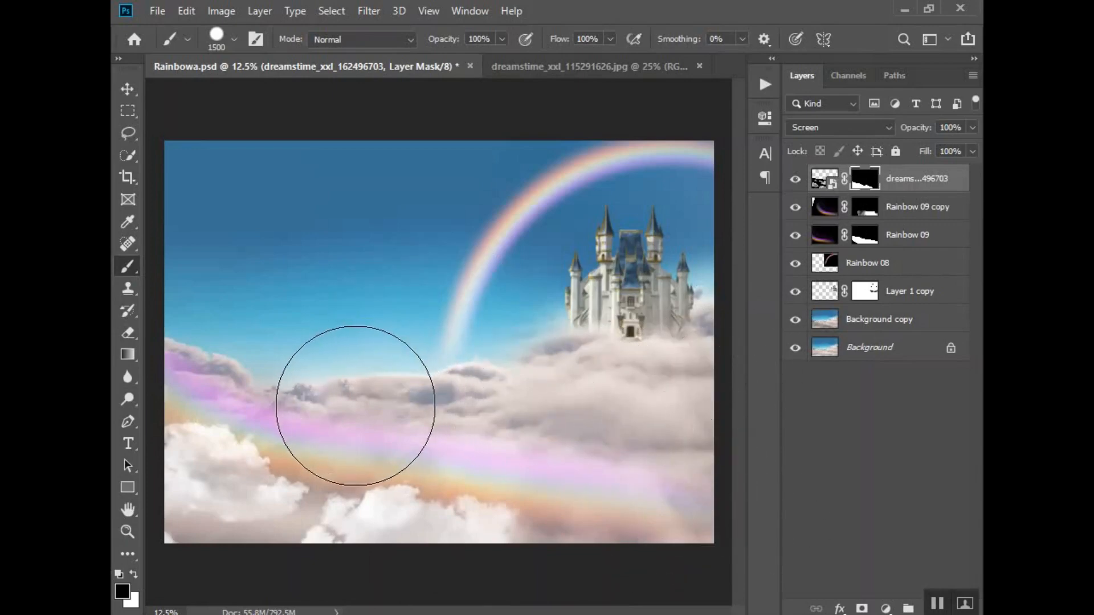
{"action": "left_click", "coordinate": [795, 180]}
{"action": "left_click", "coordinate": [796, 182]}
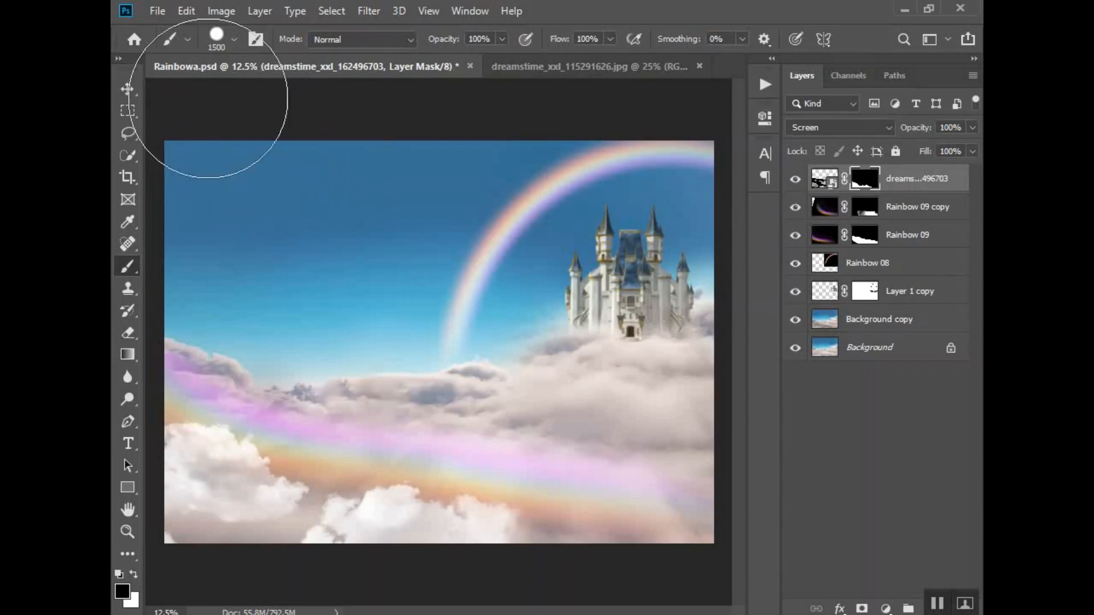
Step: Place dreamstime_xxl_162496703 again as an embedded layer, position it at X 3152.00 px and Y 2284.50 px, apply it, and activate the Brush tool
{"action": "left_click", "coordinate": [153, 11]}
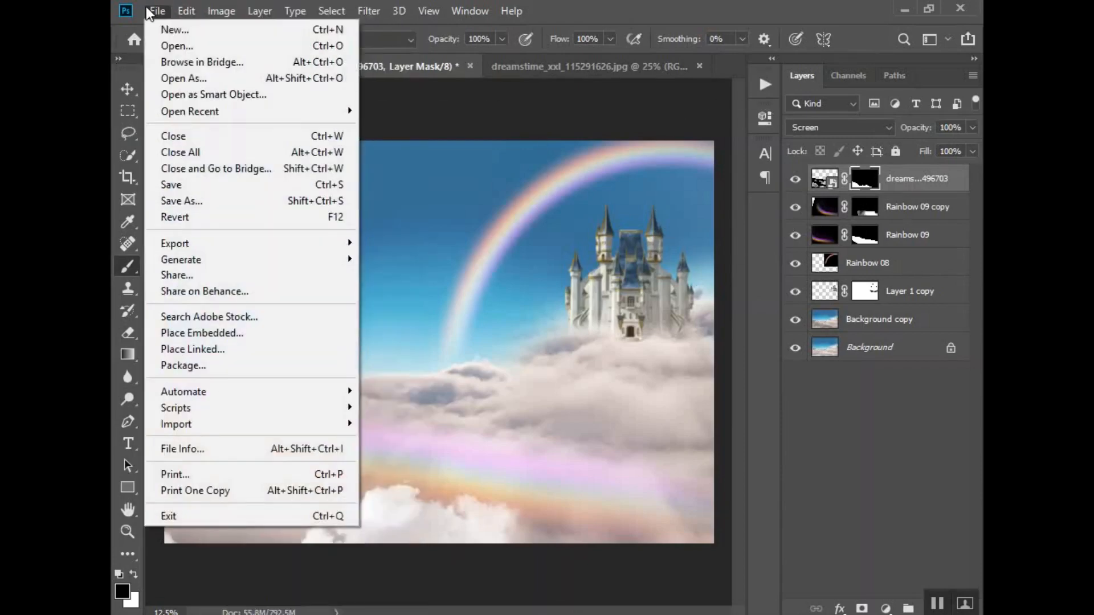
{"action": "left_click", "coordinate": [202, 332]}
{"action": "left_click", "coordinate": [545, 147]}
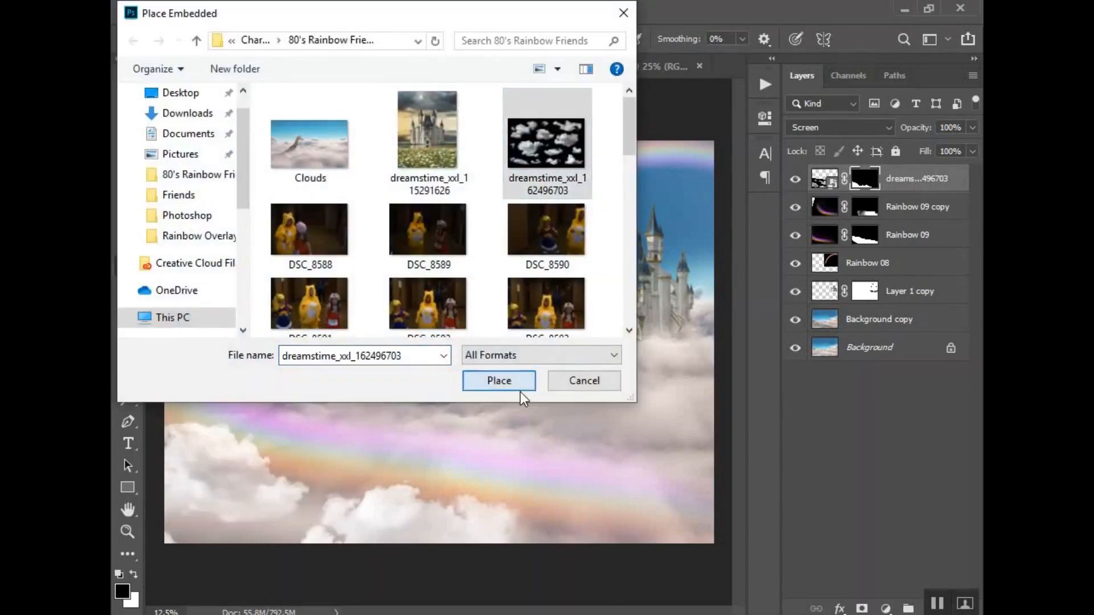
{"action": "left_click", "coordinate": [520, 387]}
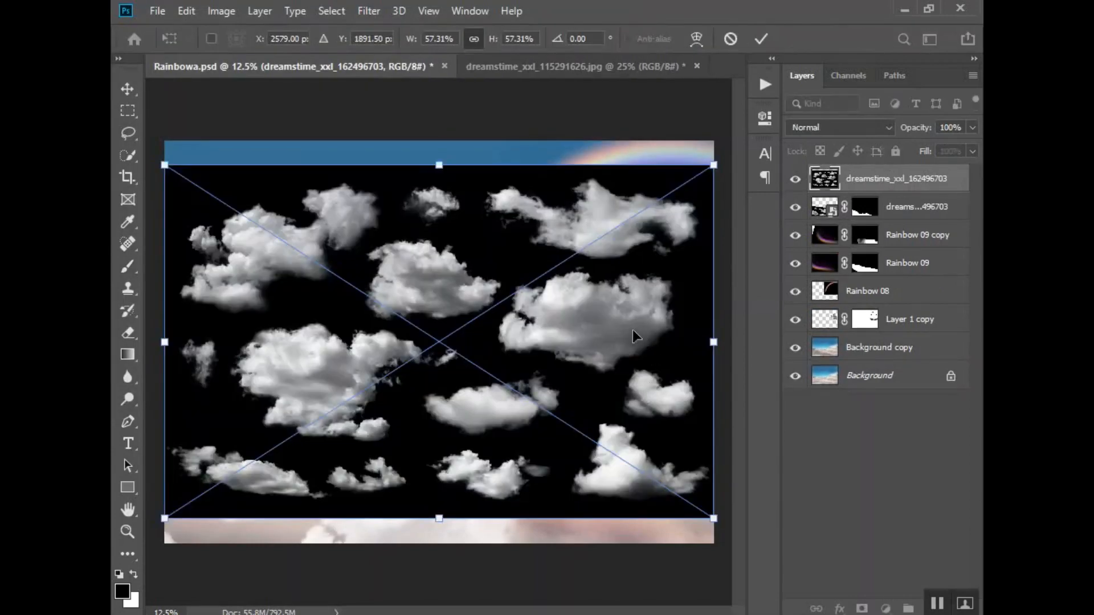
{"action": "left_click_drag", "start_coordinate": [633, 335], "coordinate": [857, 404]}
{"action": "left_click_drag", "start_coordinate": [668, 370], "coordinate": [367, 254]}
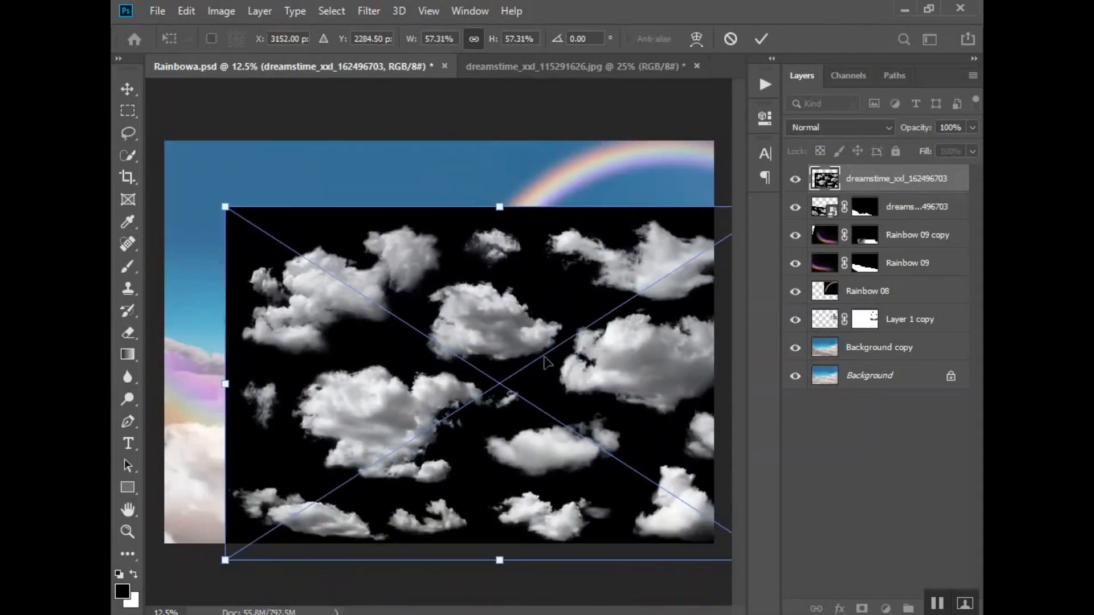
{"action": "key", "text": "Return"}
{"action": "key", "text": "b"}
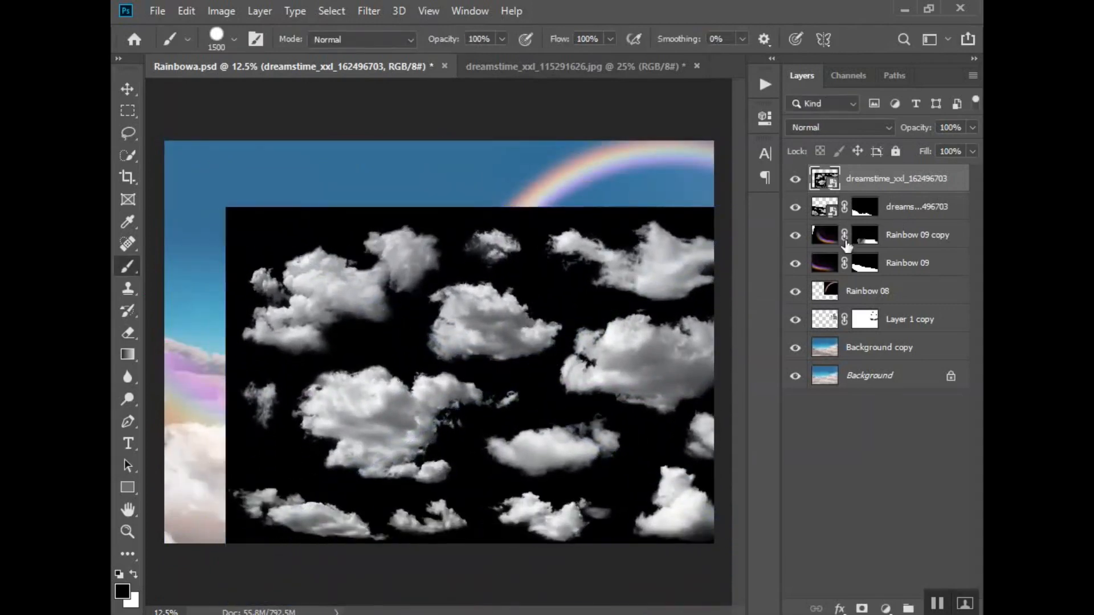
Step: Mask out everything on the second cloud layer except the large cloud below the castle, and set its blend mode to Screen
{"action": "left_click", "coordinate": [861, 608]}
{"action": "mouse_move", "coordinate": [257, 208]}
{"action": "left_mouse_down"}
{"action": "mouse_move", "coordinate": [245, 489]}
{"action": "mouse_move", "coordinate": [287, 485]}
{"action": "left_mouse_up"}
{"action": "mouse_move", "coordinate": [308, 361]}
{"action": "left_mouse_down"}
{"action": "mouse_move", "coordinate": [340, 403]}
{"action": "mouse_move", "coordinate": [347, 609]}
{"action": "mouse_move", "coordinate": [525, 525]}
{"action": "mouse_move", "coordinate": [739, 544]}
{"action": "mouse_move", "coordinate": [379, 195]}
{"action": "mouse_move", "coordinate": [427, 207]}
{"action": "mouse_move", "coordinate": [391, 403]}
{"action": "mouse_move", "coordinate": [508, 208]}
{"action": "mouse_move", "coordinate": [655, 208]}
{"action": "mouse_move", "coordinate": [672, 220]}
{"action": "mouse_move", "coordinate": [641, 225]}
{"action": "mouse_move", "coordinate": [689, 222]}
{"action": "mouse_move", "coordinate": [566, 190]}
{"action": "mouse_move", "coordinate": [489, 293]}
{"action": "mouse_move", "coordinate": [462, 292]}
{"action": "left_mouse_up"}
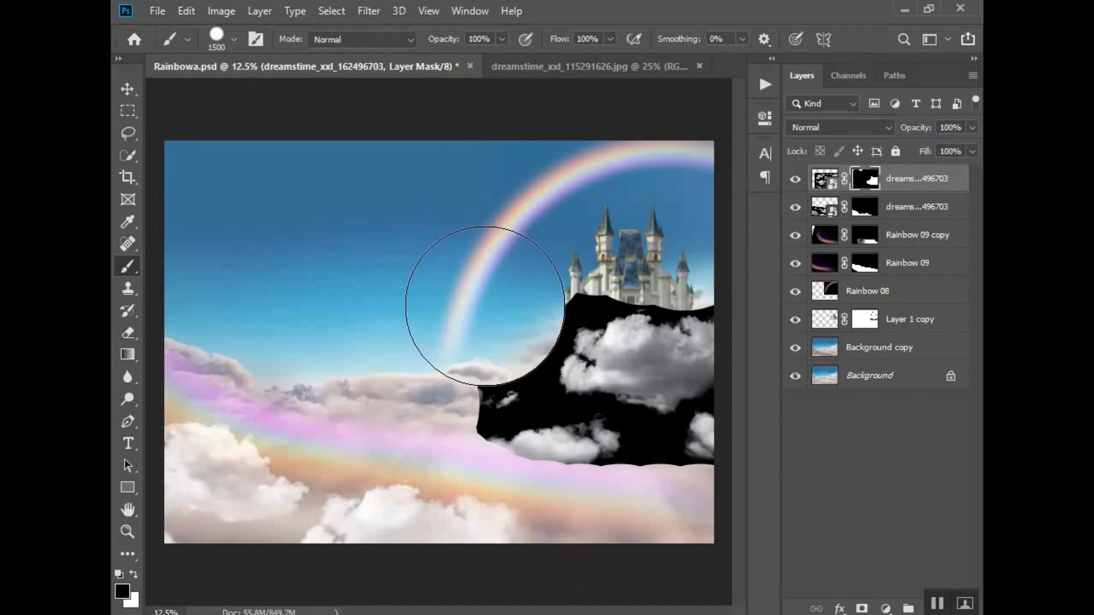
{"action": "mouse_move", "coordinate": [437, 427]}
{"action": "left_mouse_down"}
{"action": "mouse_move", "coordinate": [503, 481]}
{"action": "mouse_move", "coordinate": [557, 464]}
{"action": "mouse_move", "coordinate": [647, 501]}
{"action": "mouse_move", "coordinate": [752, 497]}
{"action": "mouse_move", "coordinate": [678, 496]}
{"action": "left_mouse_up"}
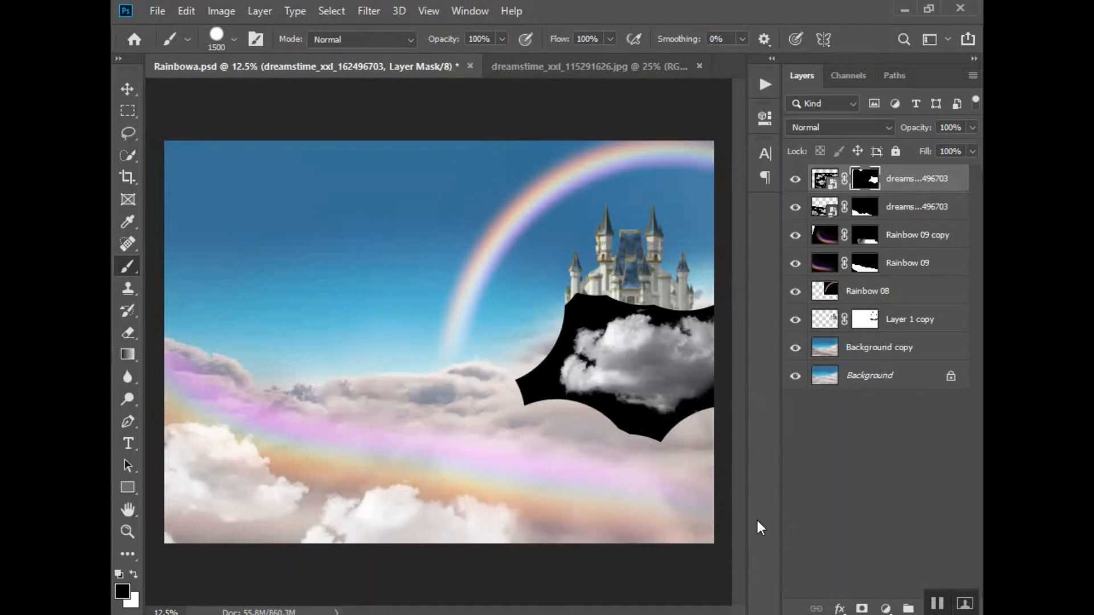
{"action": "left_click", "coordinate": [859, 130]}
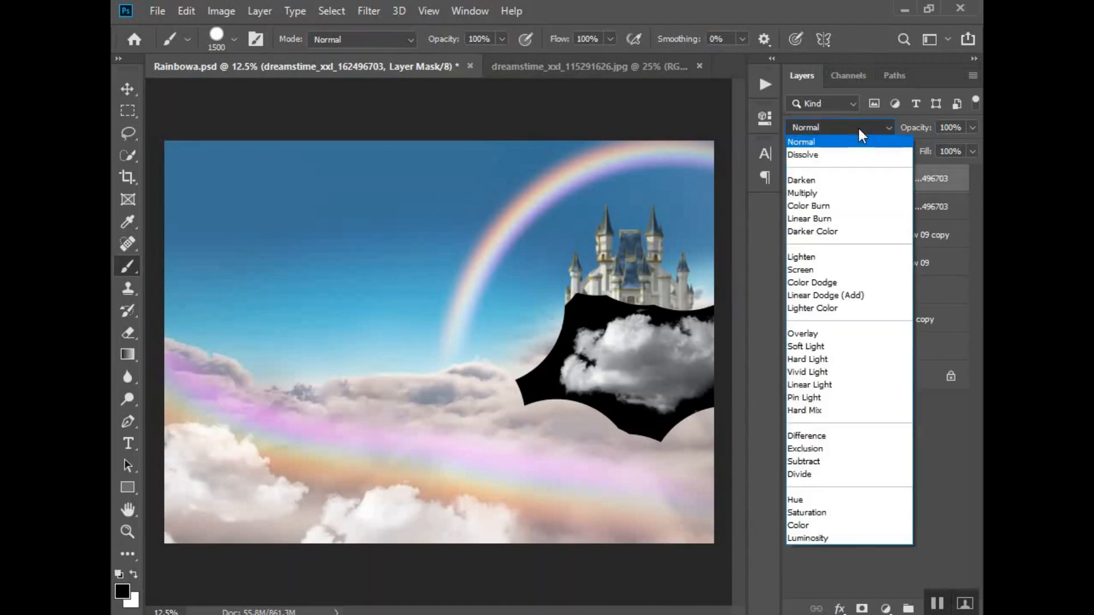
{"action": "left_click", "coordinate": [821, 271]}
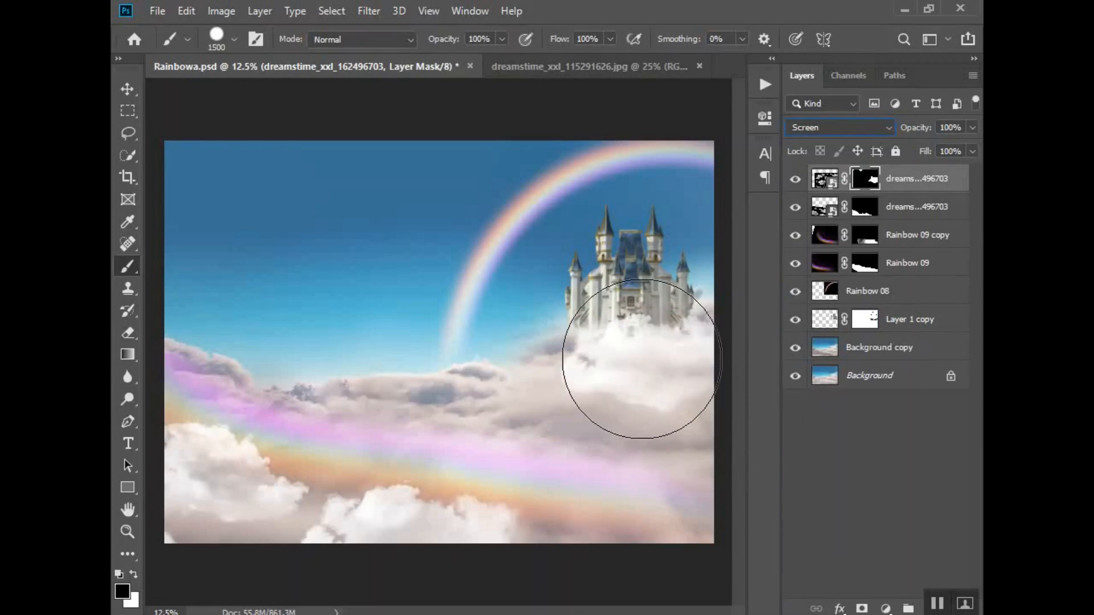
Step: Rasterize the second cloud layer while keeping its layer mask
{"action": "right_click", "coordinate": [826, 185]}
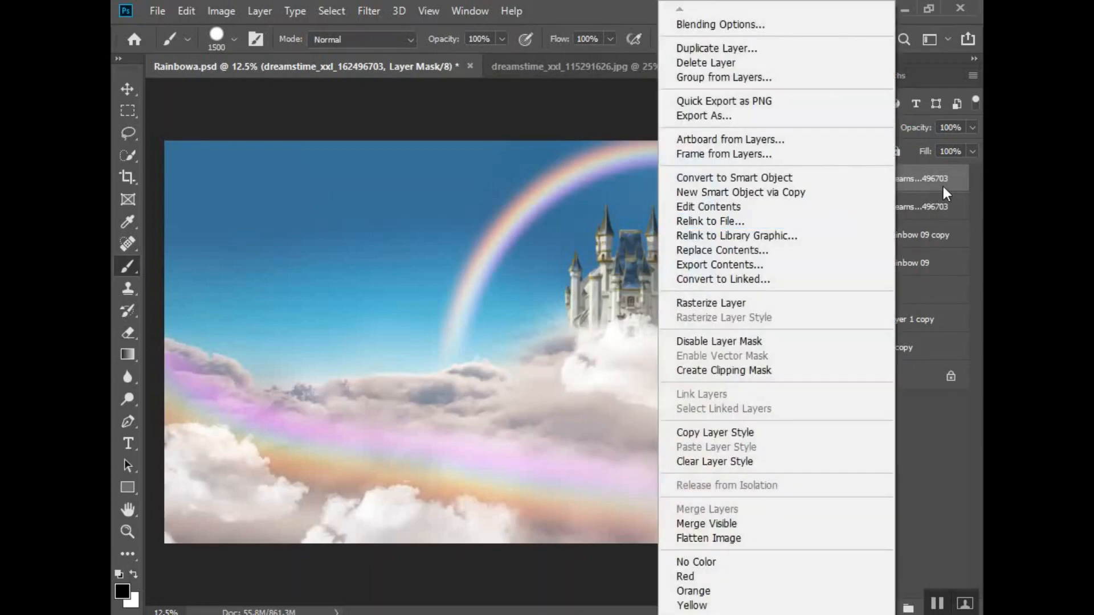
{"action": "key", "text": "Escape"}
{"action": "right_click", "coordinate": [827, 187]}
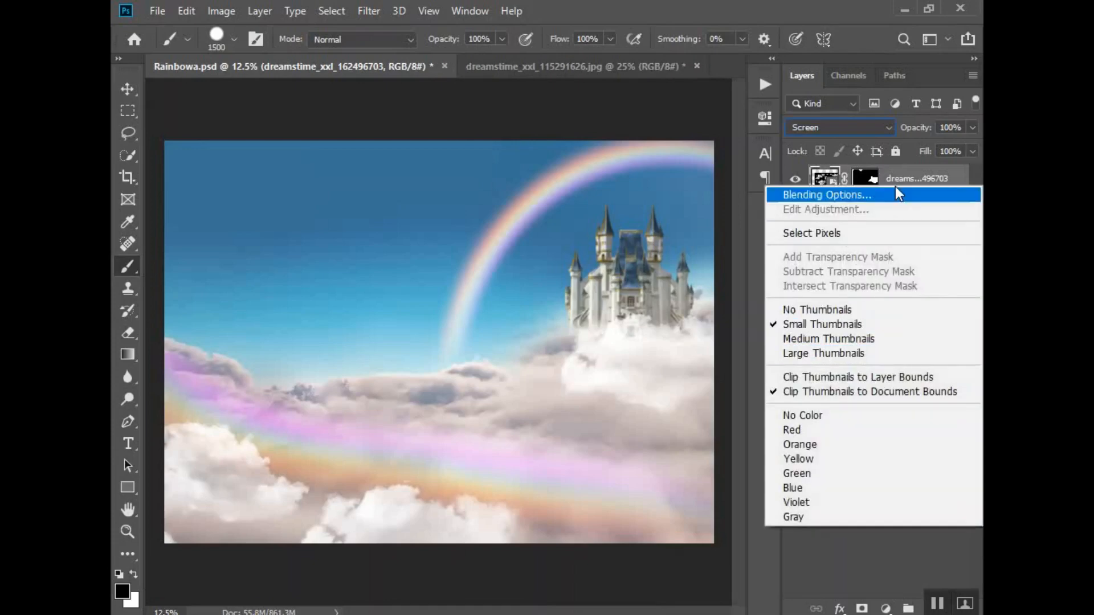
{"action": "key", "text": "Escape"}
{"action": "right_click", "coordinate": [921, 182]}
{"action": "left_click", "coordinate": [775, 298]}
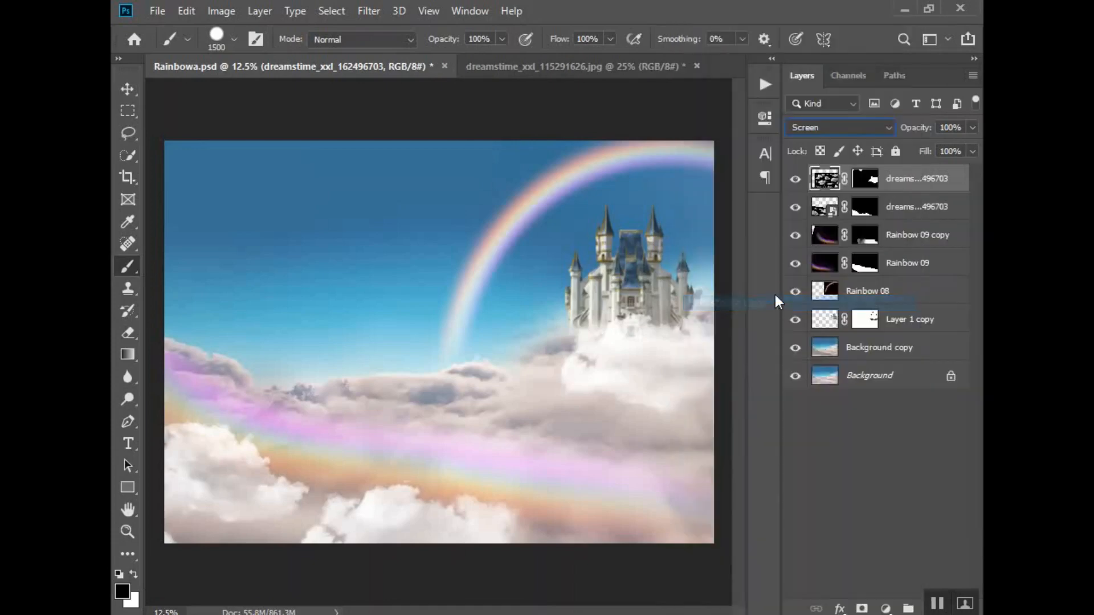
Step: Move the second cloud layer down and right from the castle's base to the canvas edge just above the rainbow, with Auto-Select off
{"action": "left_click_drag", "start_coordinate": [649, 301], "coordinate": [633, 350]}
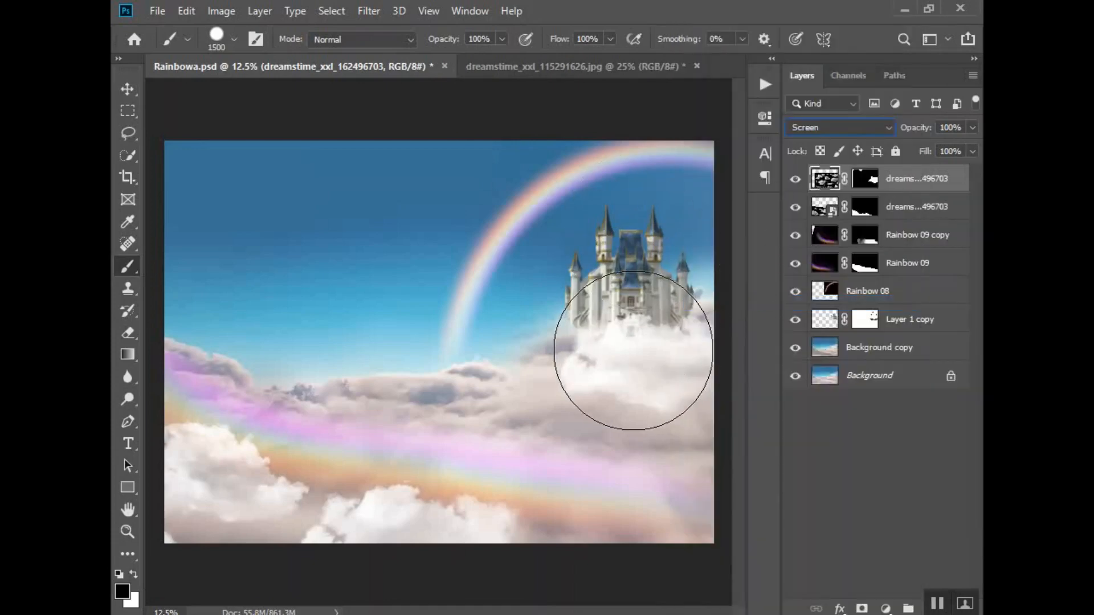
{"action": "key", "text": "v"}
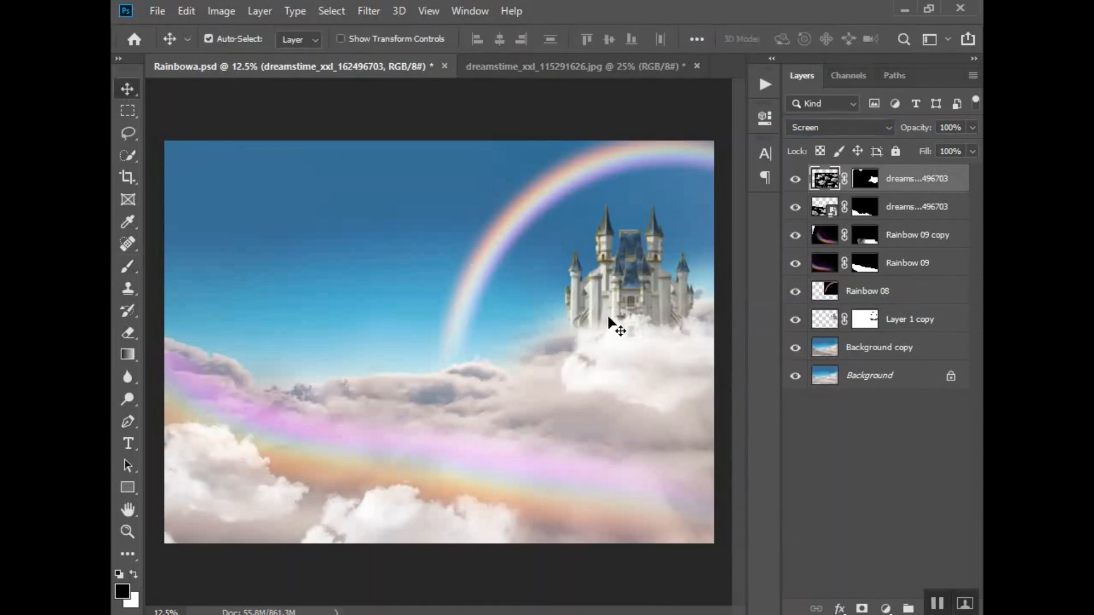
{"action": "left_click_drag", "start_coordinate": [635, 352], "coordinate": [678, 423]}
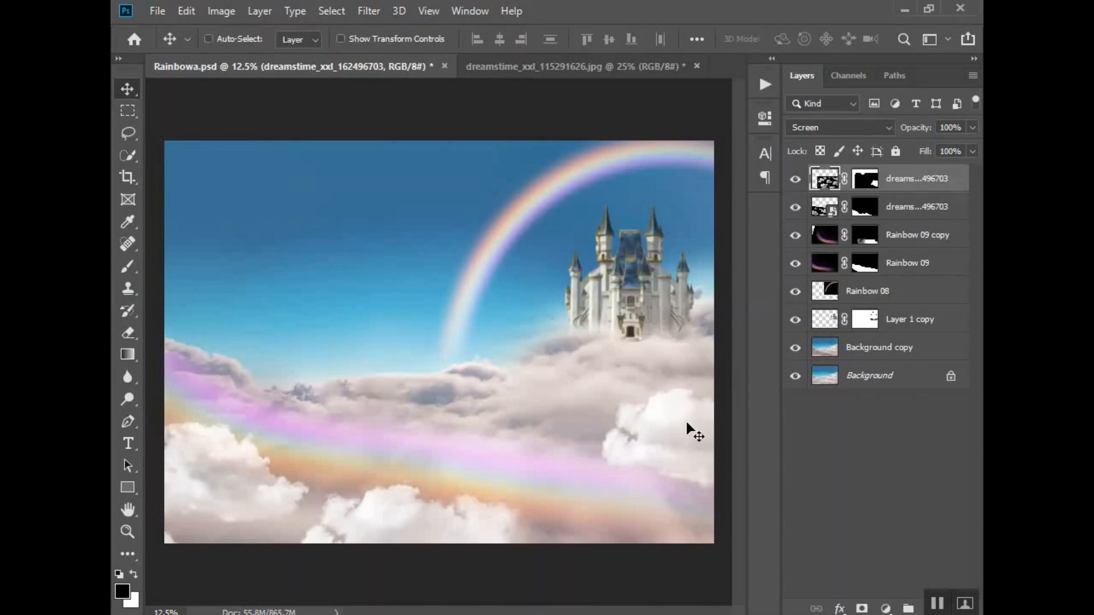
Step: Scale the top cloud layer proportionally to 62.28% and position it just below the castle at X 3749.00 px and Y 2163.04 px
{"action": "key", "text": "ctrl+t"}
{"action": "left_click_drag", "start_coordinate": [266, 281], "coordinate": [420, 388]}
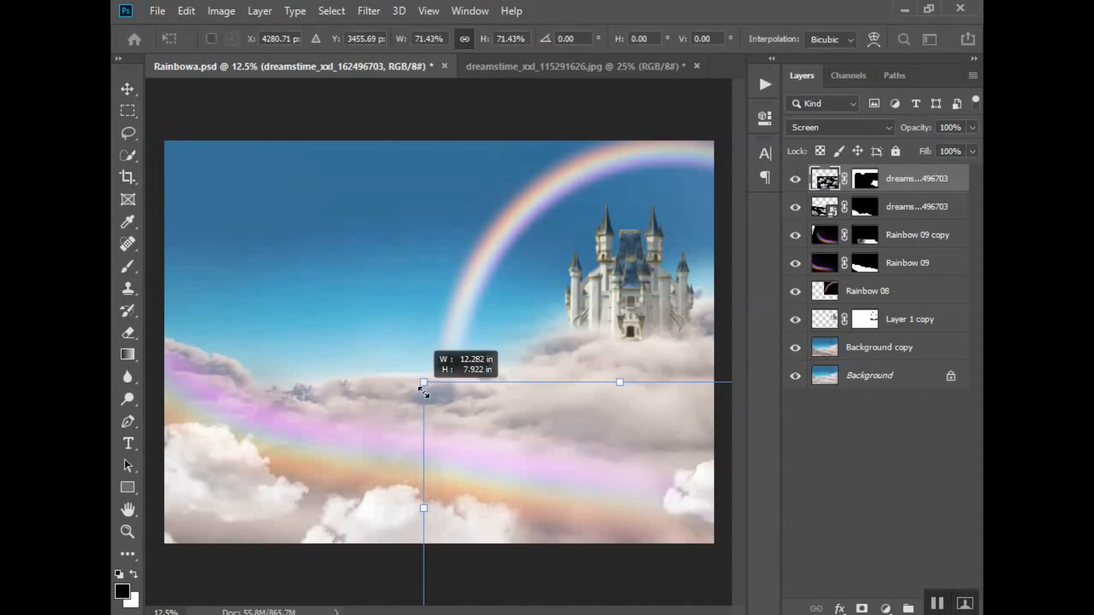
{"action": "left_click_drag", "start_coordinate": [710, 479], "coordinate": [669, 342]}
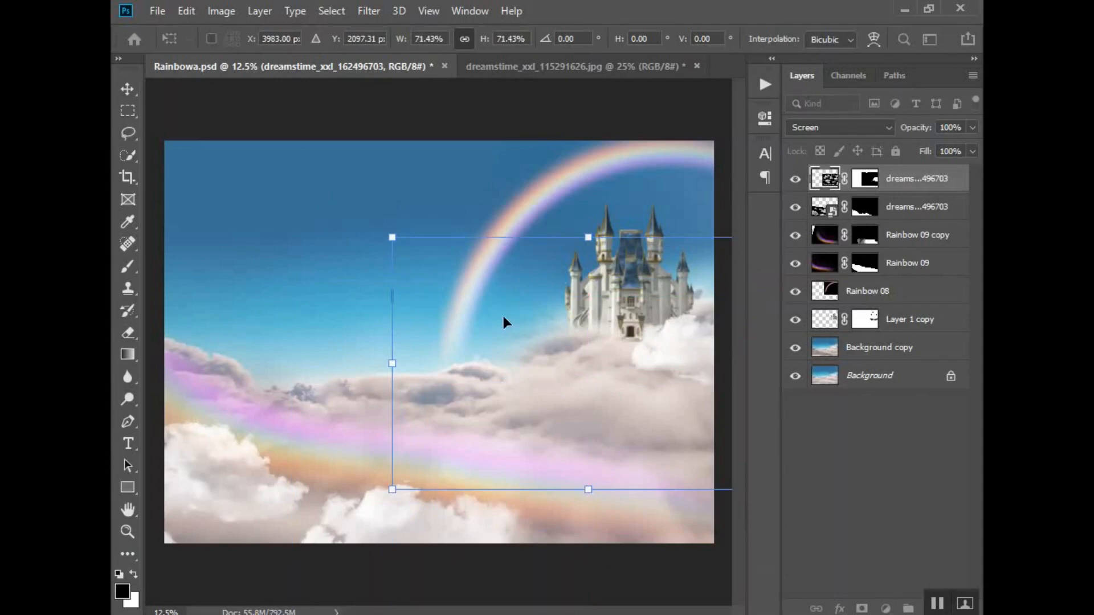
{"action": "left_click_drag", "start_coordinate": [389, 246], "coordinate": [439, 269]}
{"action": "left_click_drag", "start_coordinate": [696, 428], "coordinate": [650, 411]}
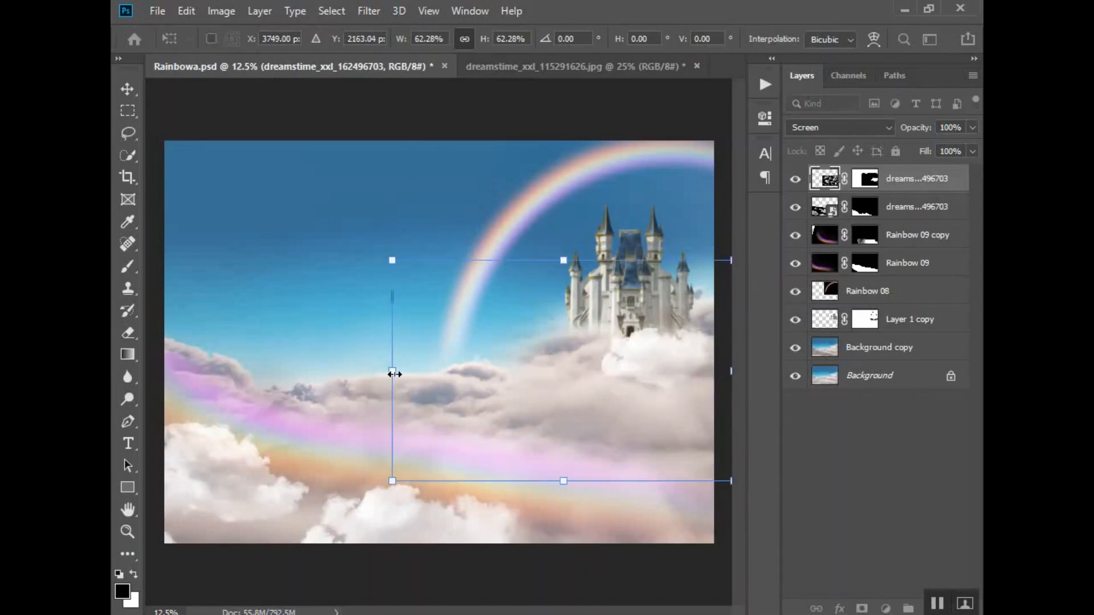
Step: Widen the cloud to 75.61%, rotate it -7.15 degrees, and nudge it against the castle's base at Y 2091.04 px
{"action": "left_click_drag", "start_coordinate": [393, 373], "coordinate": [317, 371]}
{"action": "left_click_drag", "start_coordinate": [669, 370], "coordinate": [712, 361]}
{"action": "left_click_drag", "start_coordinate": [719, 232], "coordinate": [705, 209]}
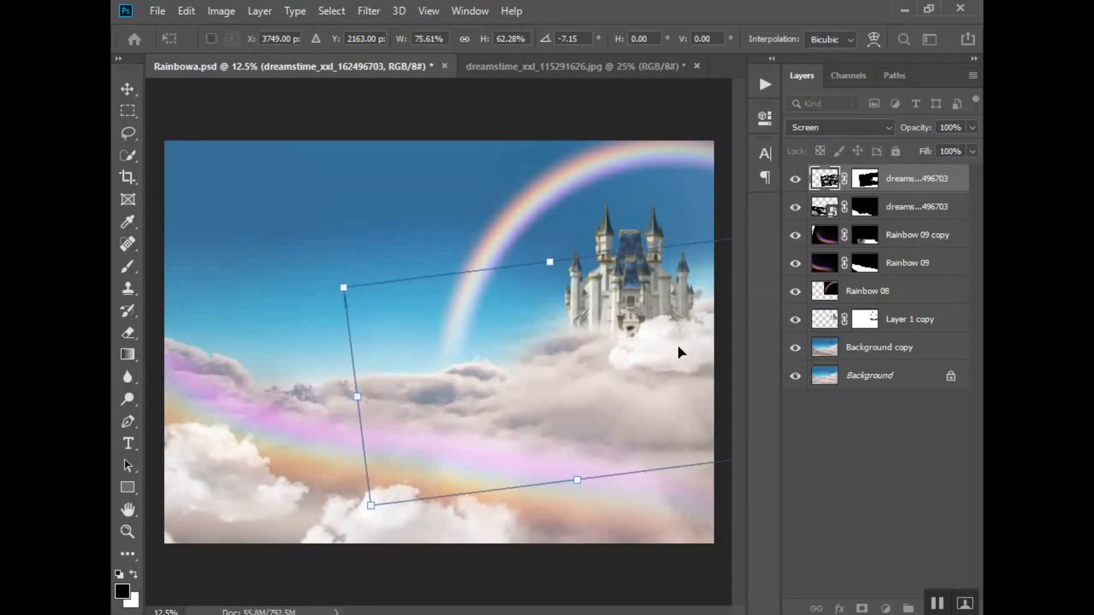
{"action": "mouse_move", "coordinate": [678, 345]}
{"action": "left_mouse_down"}
{"action": "mouse_move", "coordinate": [685, 360]}
{"action": "mouse_move", "coordinate": [728, 341]}
{"action": "mouse_move", "coordinate": [695, 343]}
{"action": "mouse_move", "coordinate": [671, 367]}
{"action": "mouse_move", "coordinate": [657, 339]}
{"action": "mouse_move", "coordinate": [680, 340]}
{"action": "left_mouse_up"}
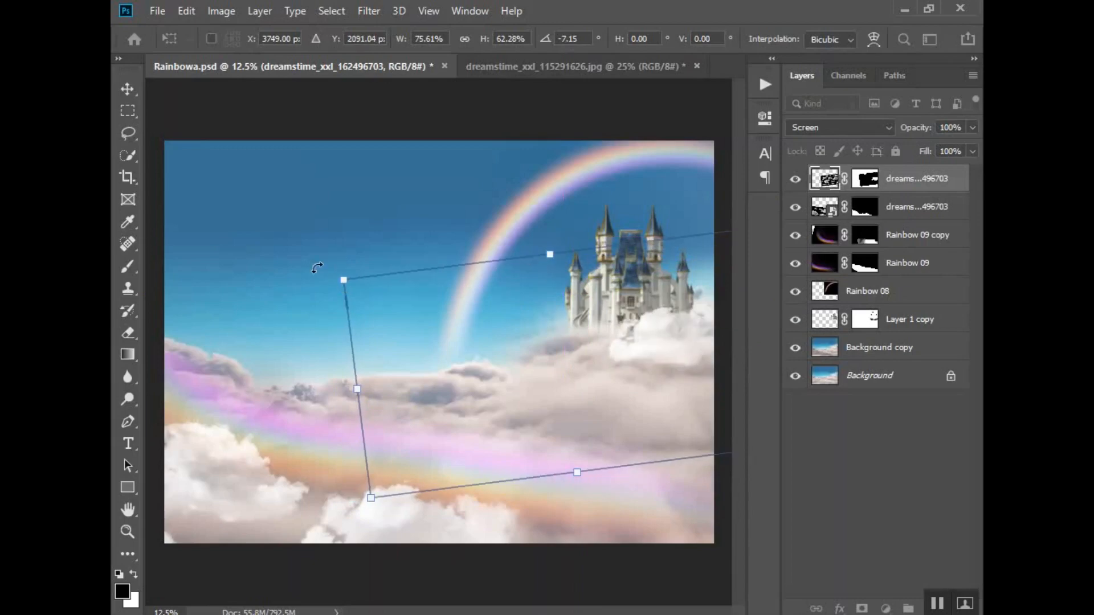
Step: Shrink the cloud to 61.73% width and 50.85% height beside the castle's lower-right base, and reduce its layer opacity slightly
{"action": "left_click_drag", "start_coordinate": [344, 280], "coordinate": [427, 310]}
{"action": "left_click_drag", "start_coordinate": [697, 346], "coordinate": [685, 329]}
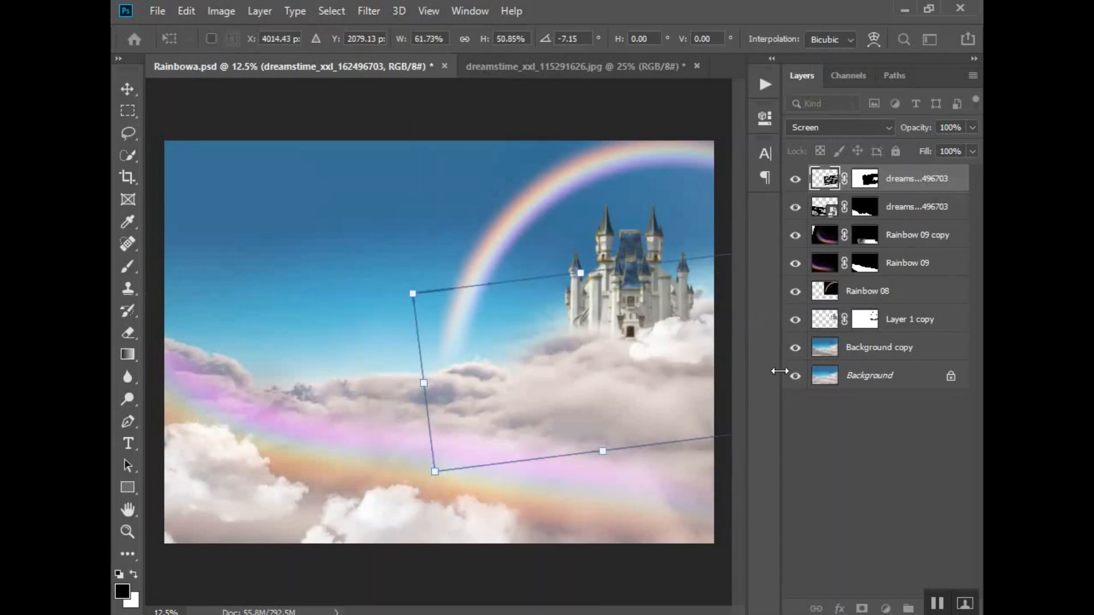
{"action": "key", "text": "Return"}
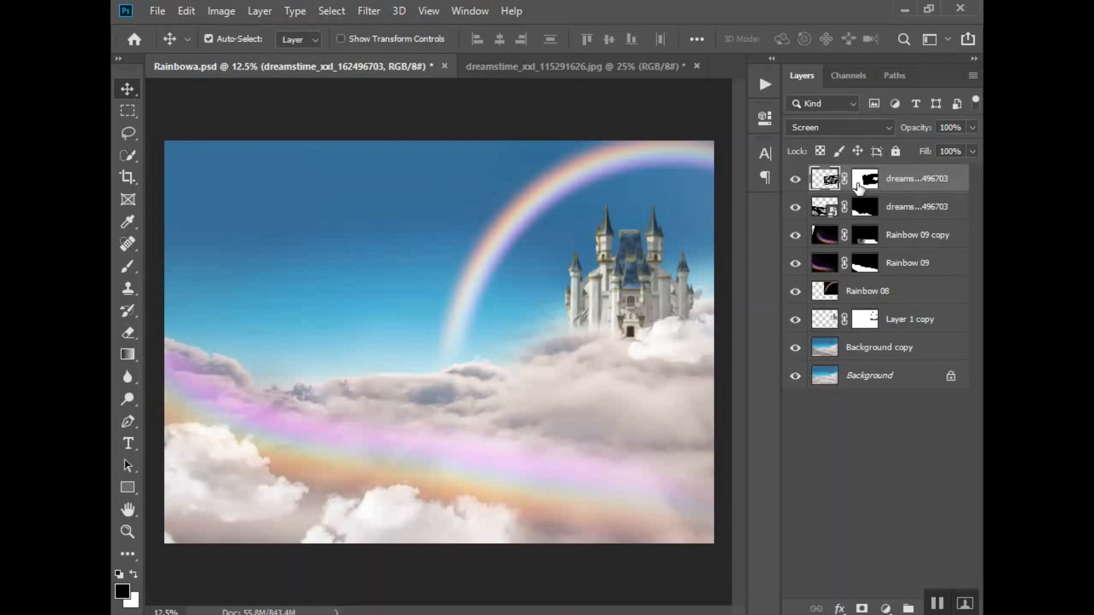
{"action": "left_click", "coordinate": [972, 127]}
{"action": "left_click_drag", "start_coordinate": [970, 145], "coordinate": [948, 145]}
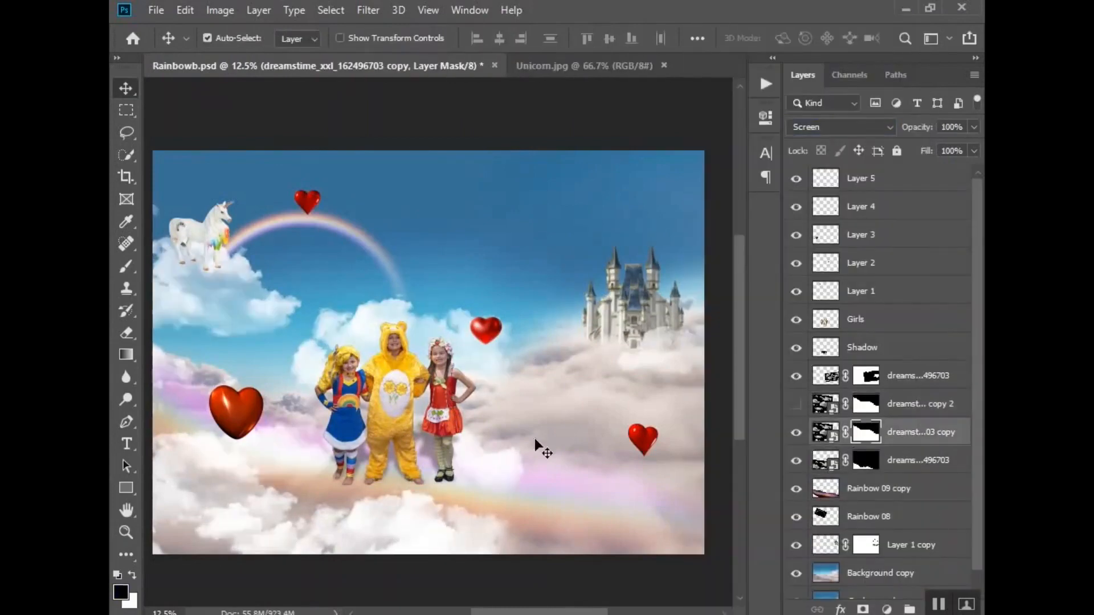
Step: Move the copied cloud up and right from beside the girls toward the castle's base
{"action": "left_click_drag", "start_coordinate": [533, 447], "coordinate": [668, 348]}
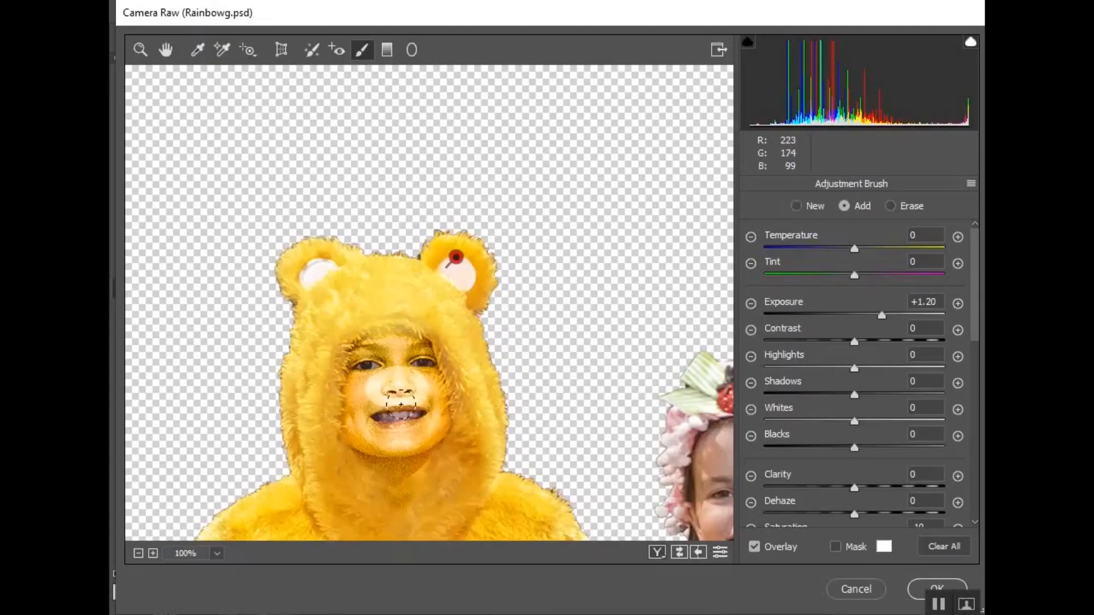
{"action": "scroll", "coordinate": [813, 415], "scroll_direction": "down", "scroll_amount": 5}
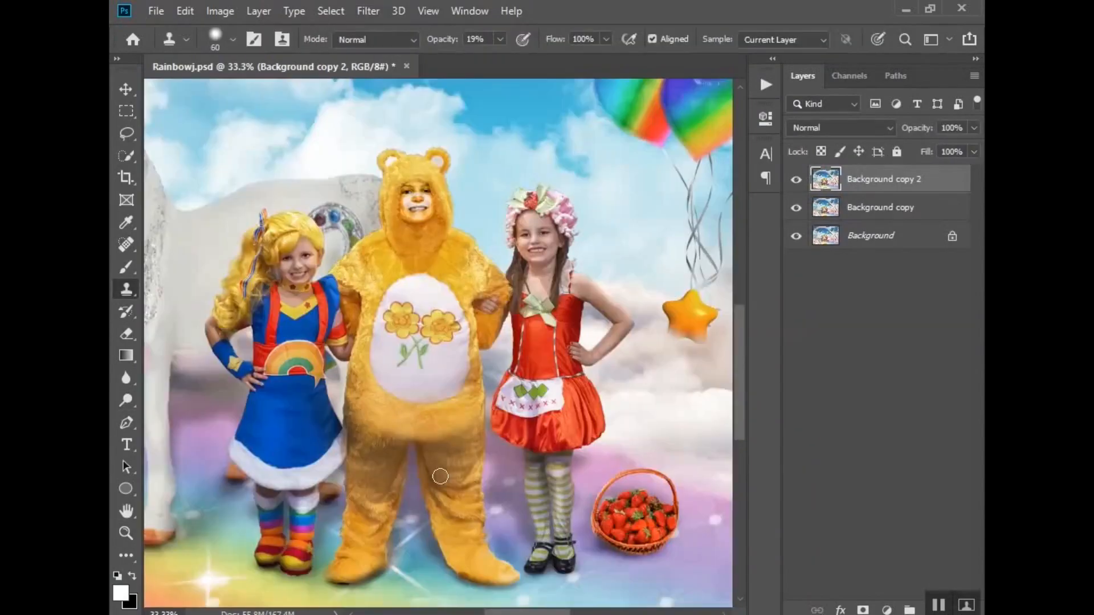
{"action": "key", "text": "bracketright"}
{"action": "scroll", "coordinate": [485, 450], "scroll_direction": "down", "scroll_amount": 2}
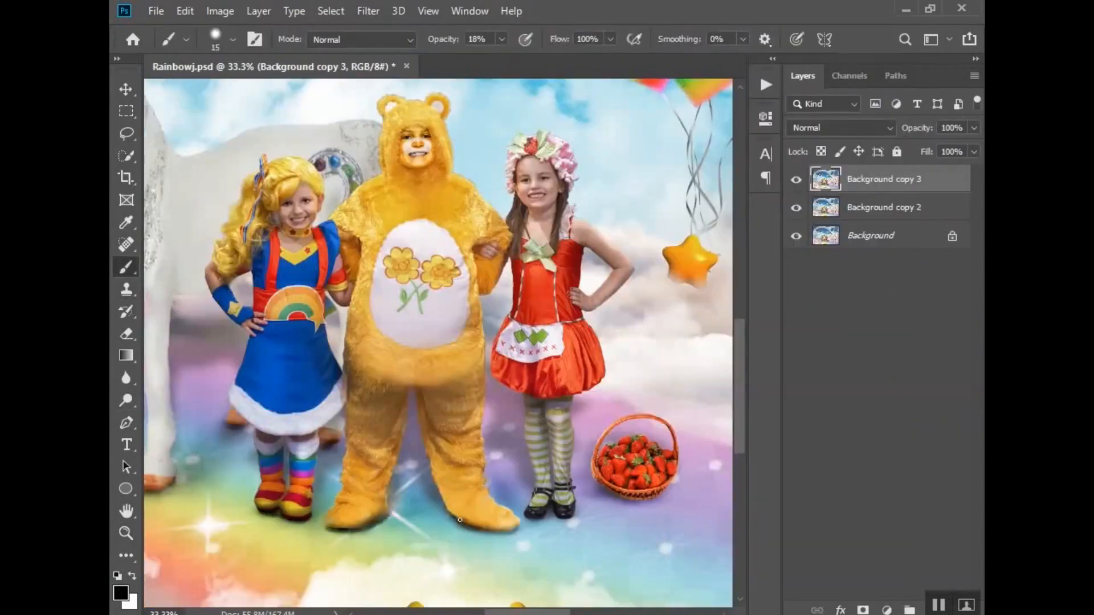
{"action": "scroll", "coordinate": [319, 447], "scroll_direction": "left", "scroll_amount": 8}
{"action": "key", "text": "bracketleft"}
{"action": "key", "text": "bracketleft"}
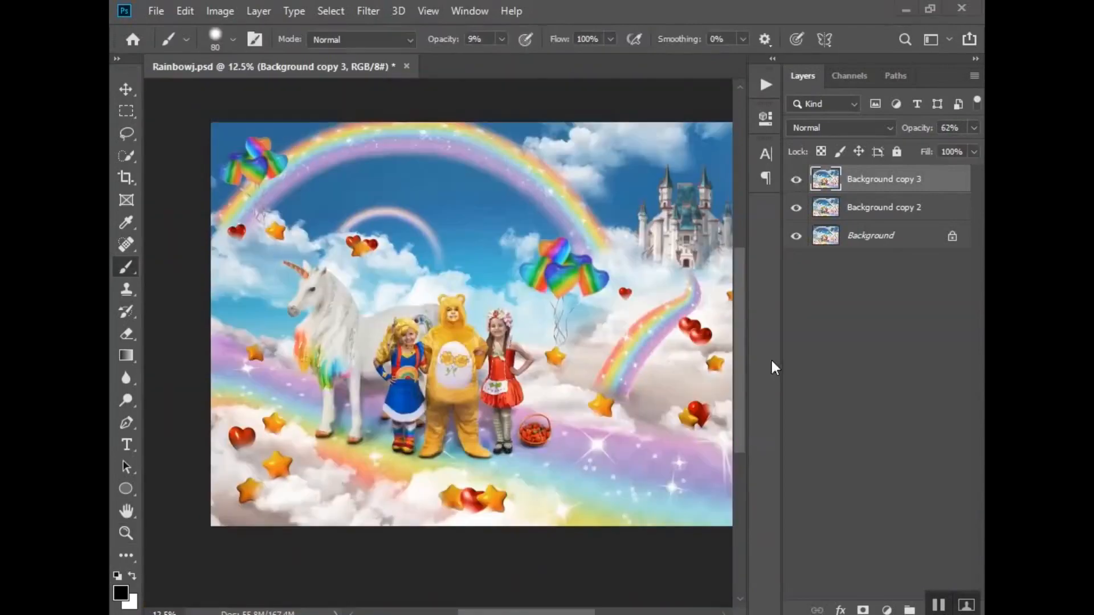